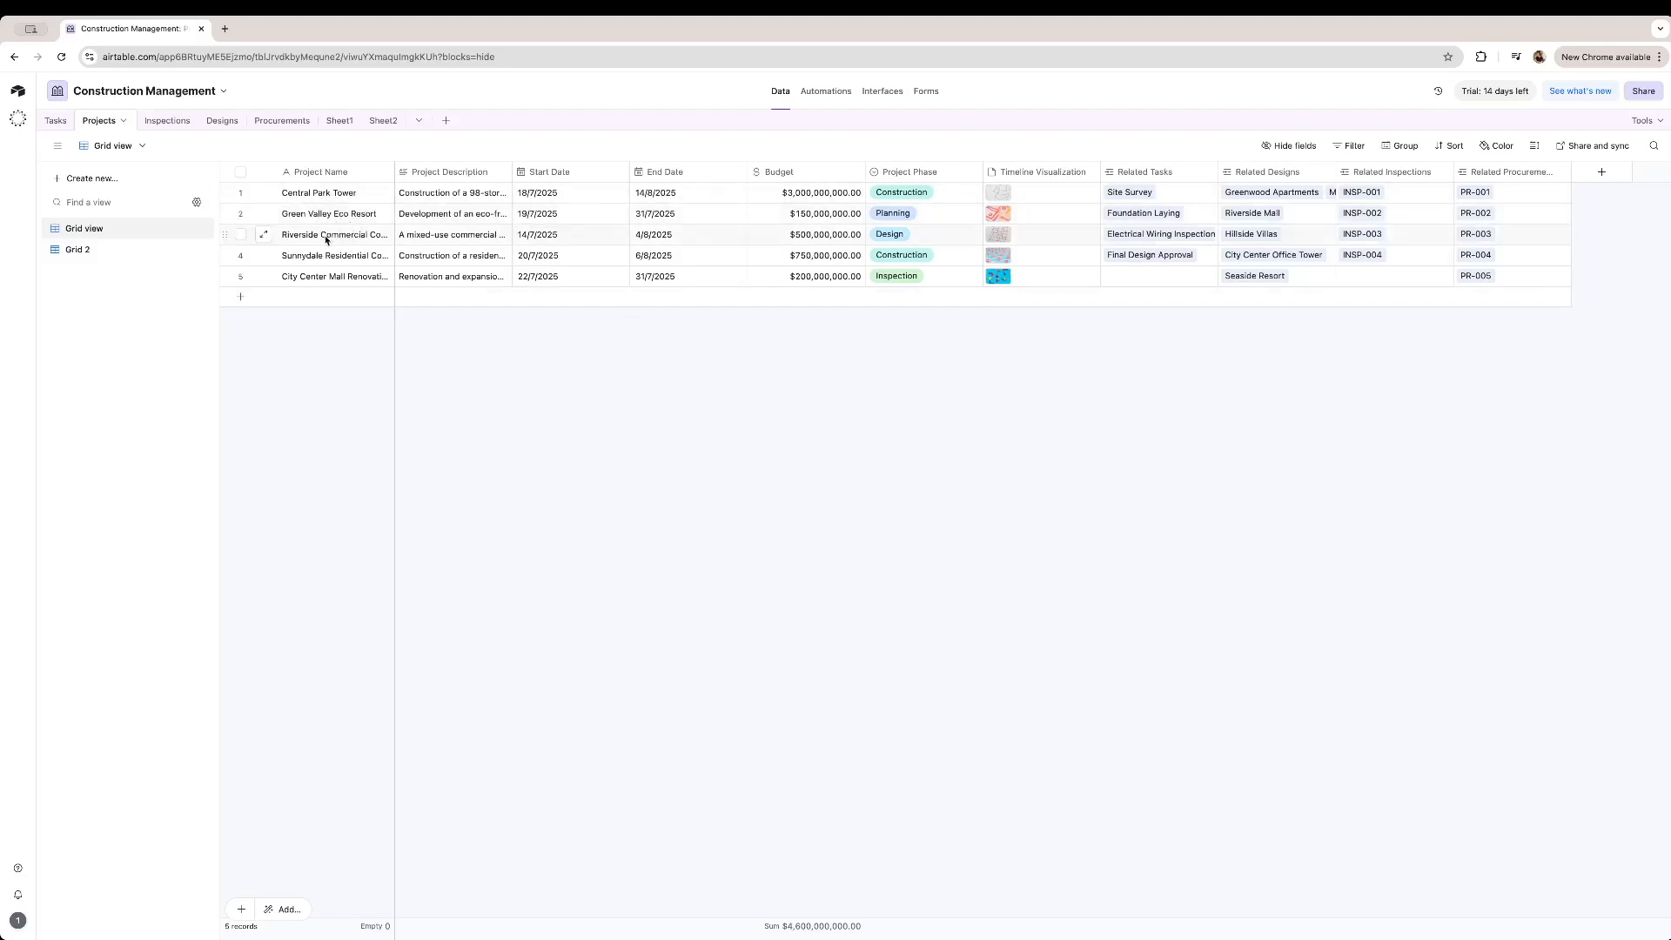
# Widen the Project Name and Project Description columns in the Projects grid.
pyautogui.moveTo(394, 171); pyautogui.dragTo(439, 171)
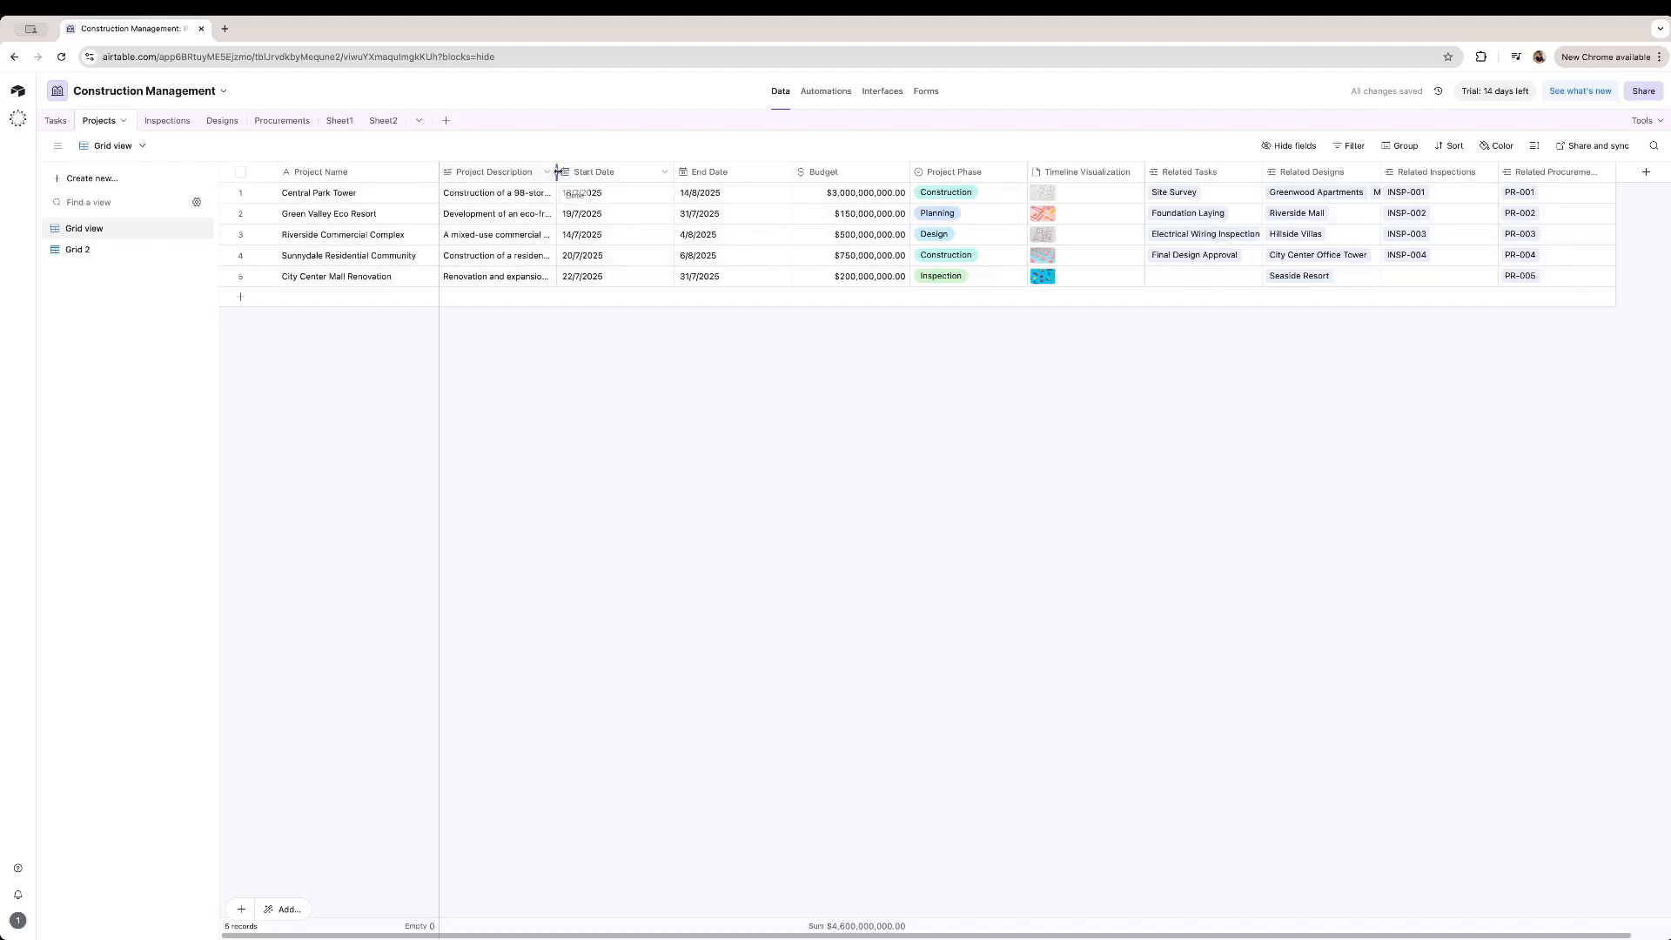
pyautogui.moveTo(557, 171)
pyautogui.mouseDown()
pyautogui.moveTo(620, 171)
pyautogui.moveTo(568, 171)
pyautogui.mouseUp()
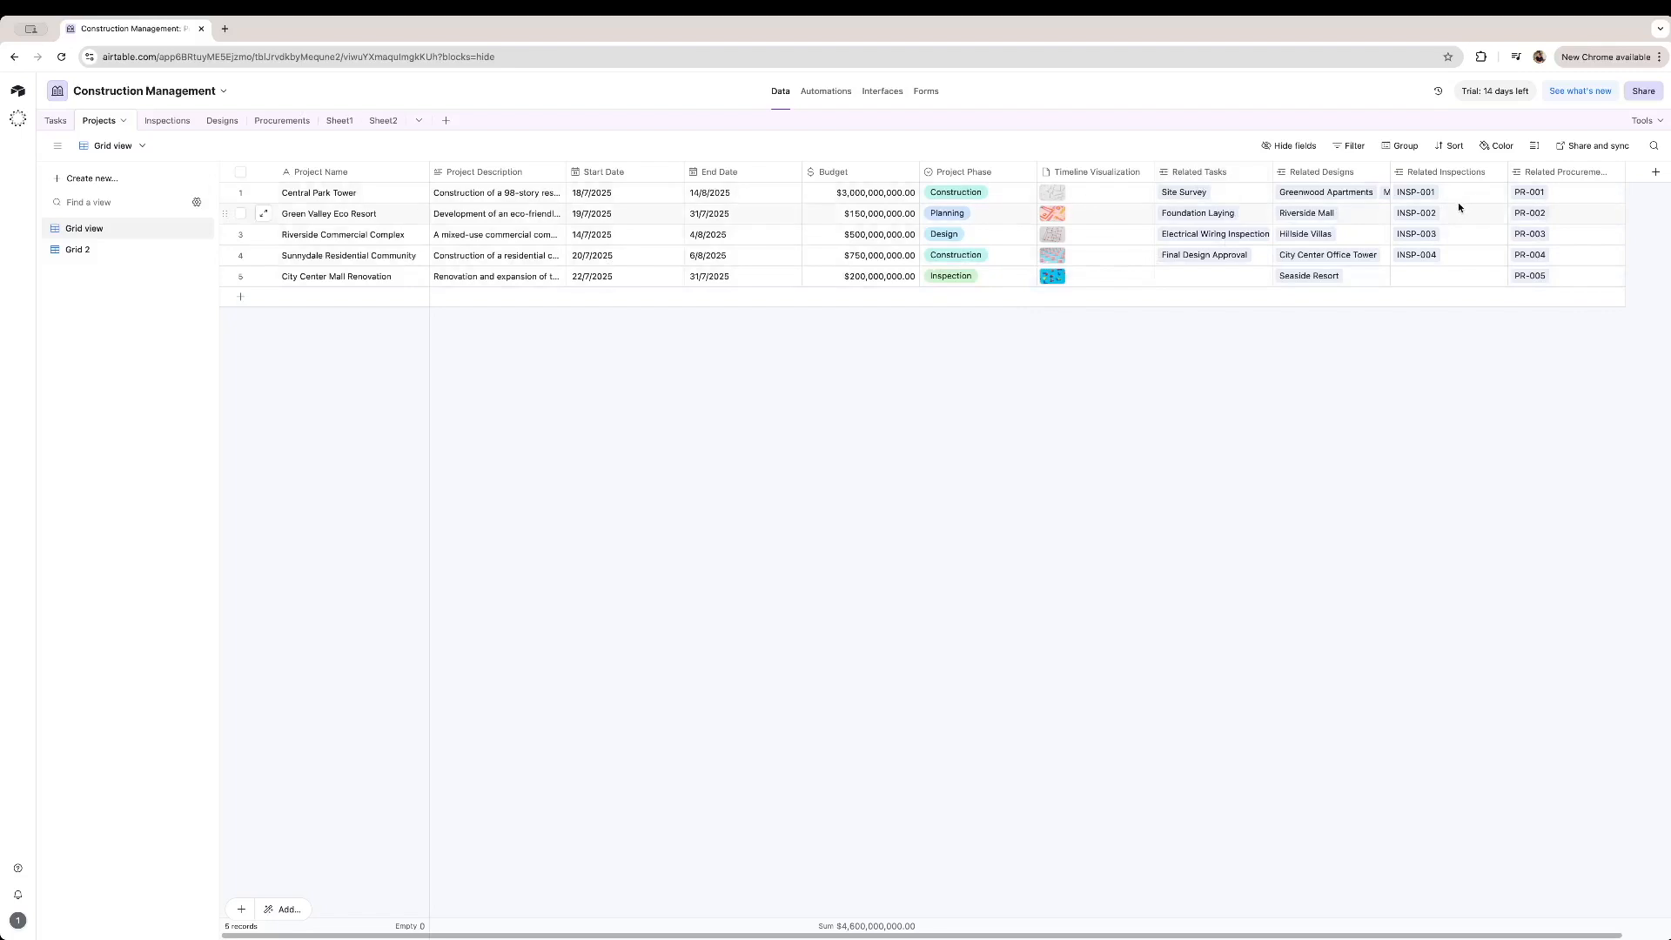
# Hide the Related Procurements, Related Inspections and Related Designs fields from the Projects grid view.
pyautogui.click(1615, 171)
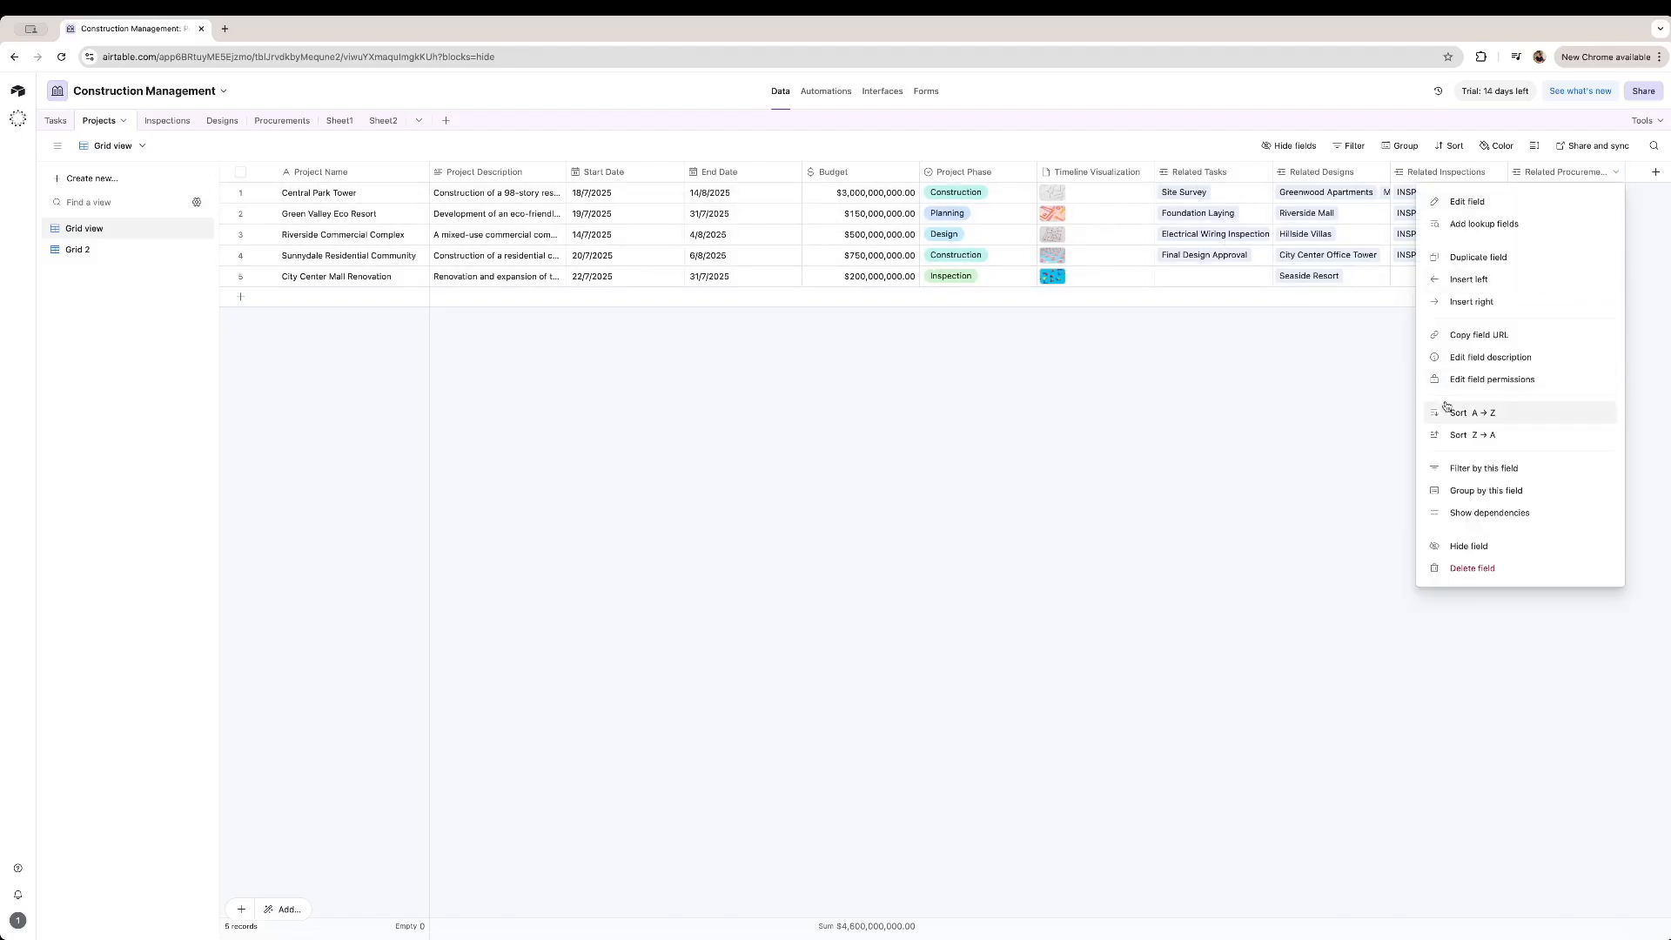
pyautogui.click(1452, 550)
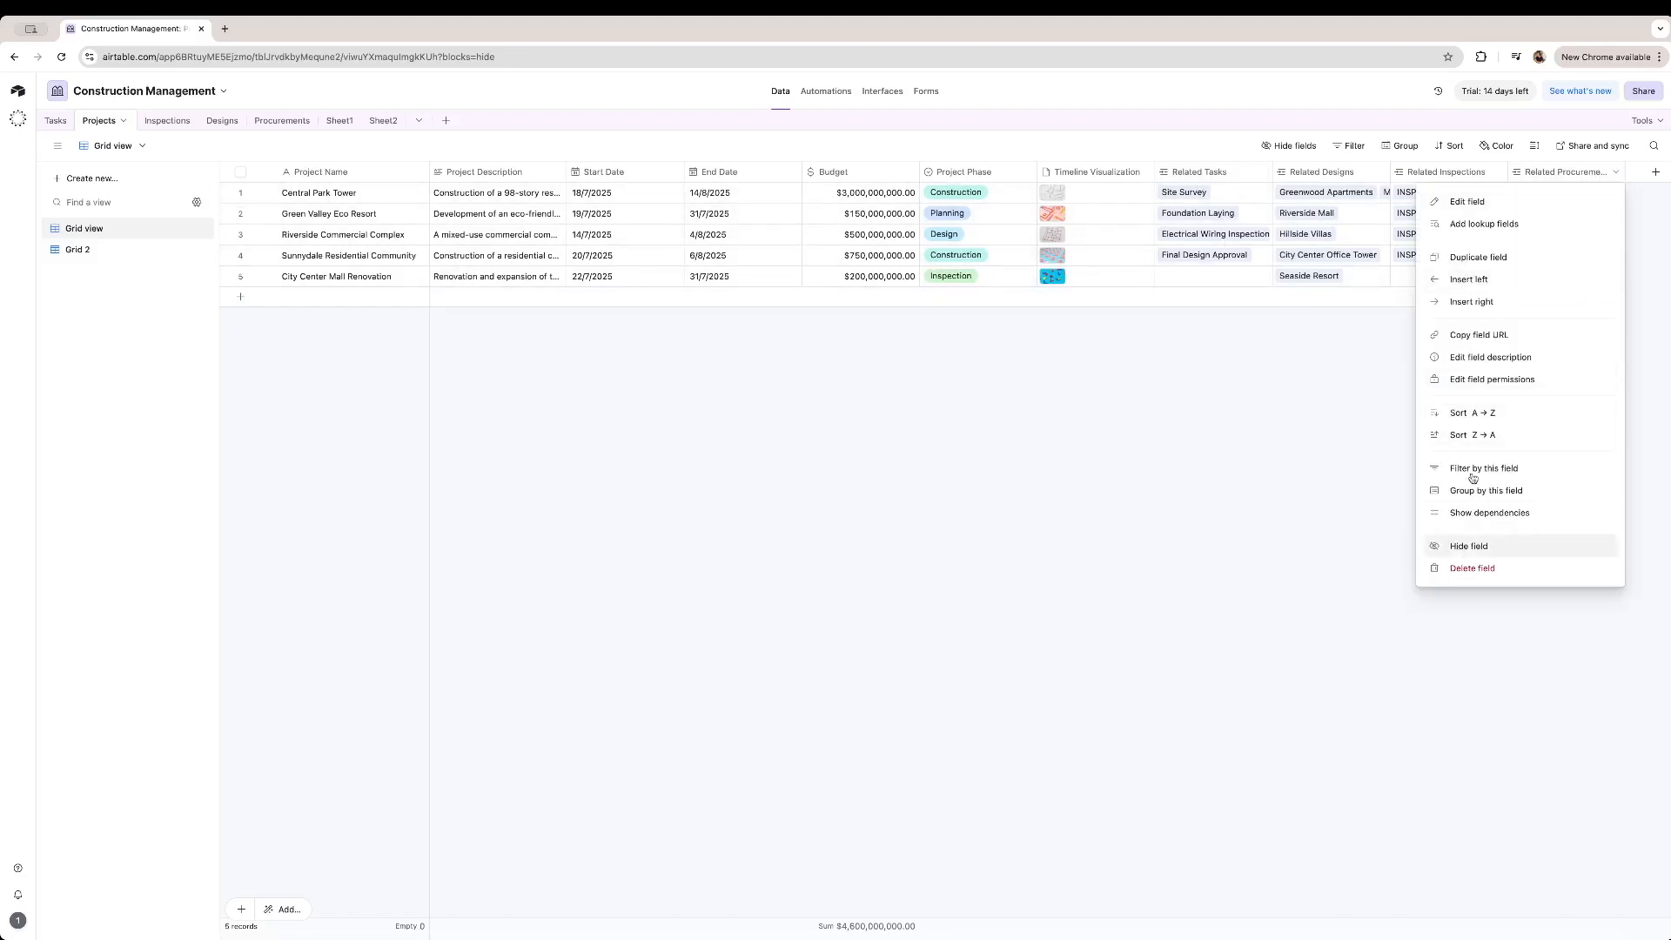
pyautogui.click(1498, 172)
pyautogui.click(1452, 547)
pyautogui.click(1375, 171)
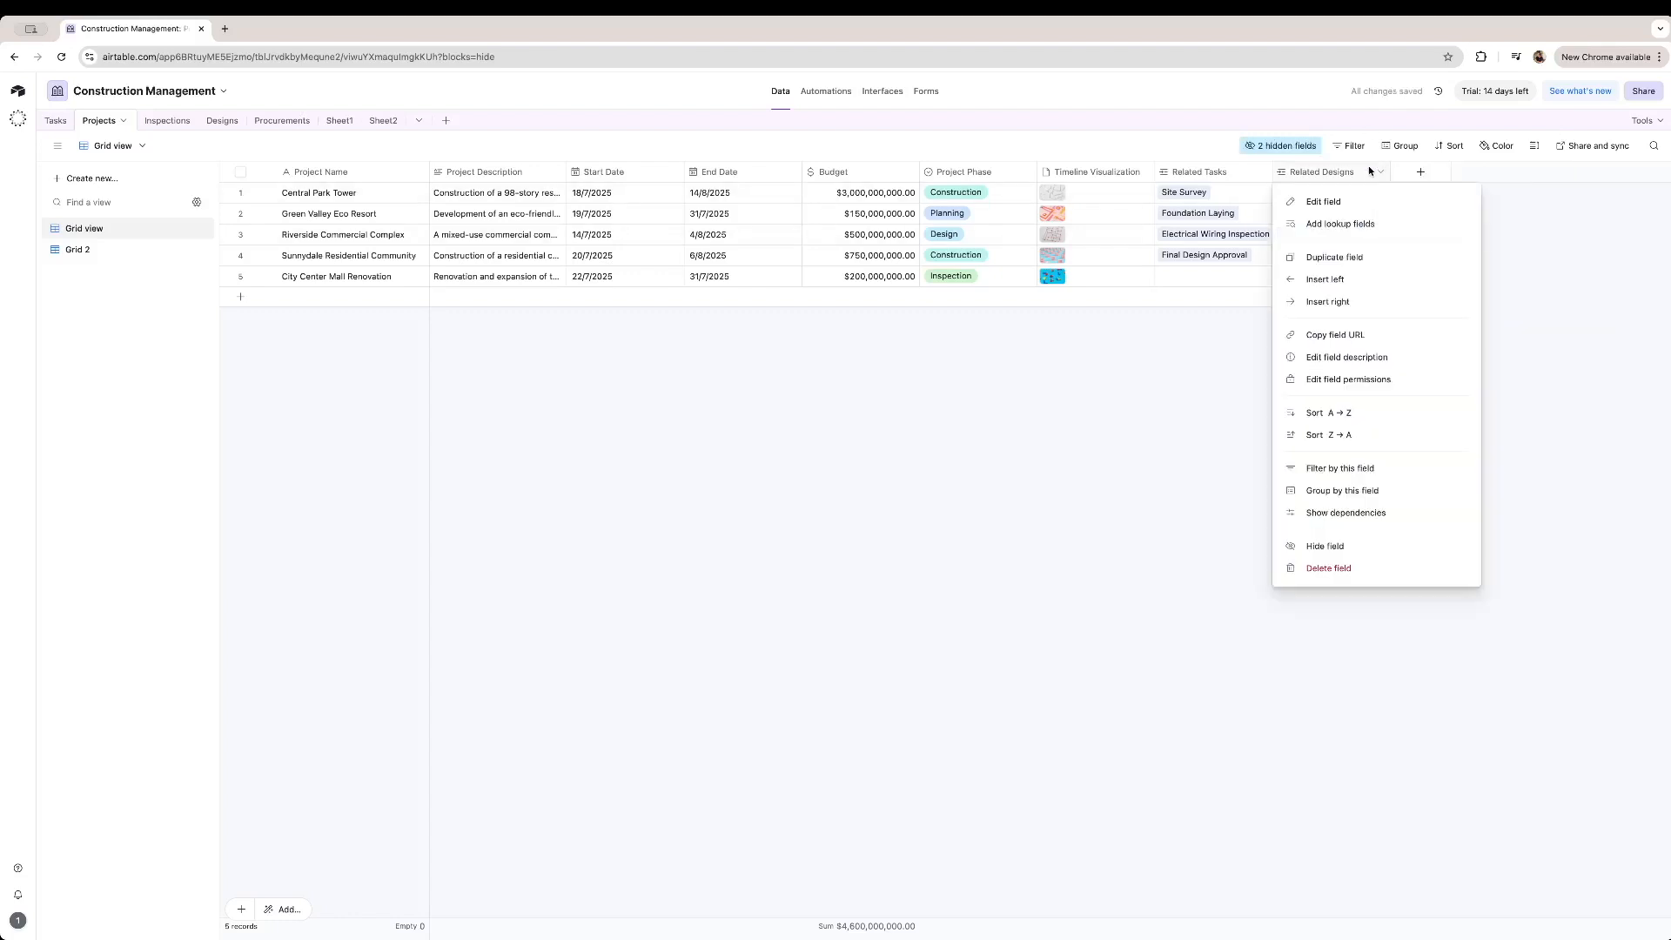
pyautogui.click(1339, 548)
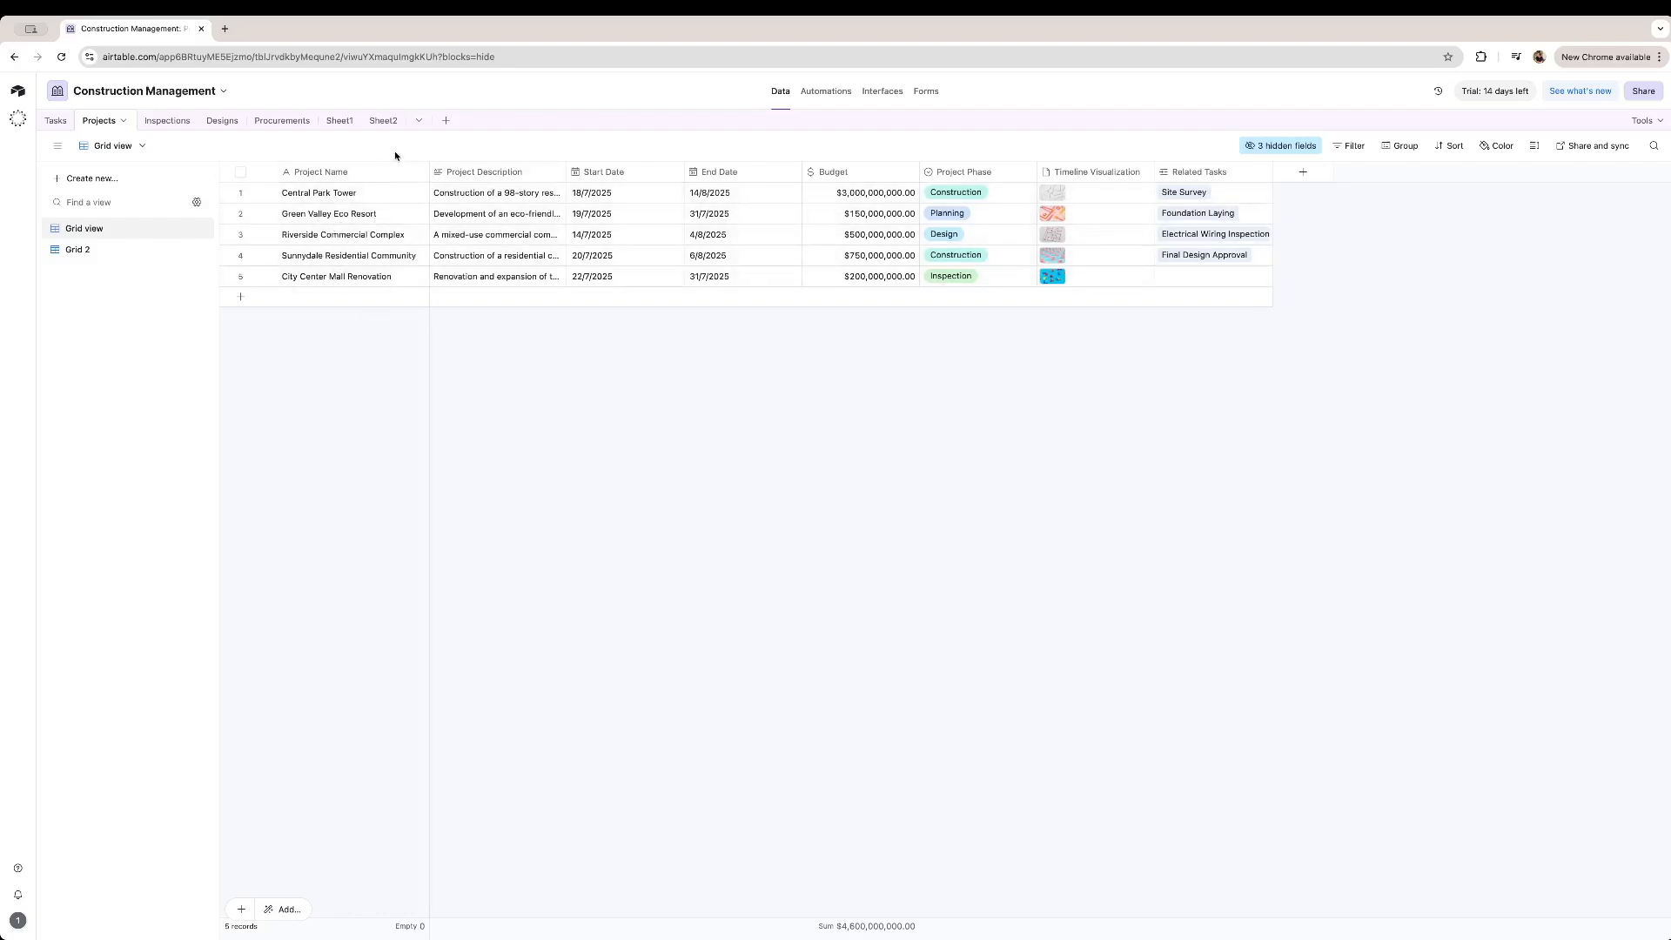
# Add a field to the Projects table that links to Sheet1 records, including Precio Total as a lookup field.
pyautogui.click(341, 121)
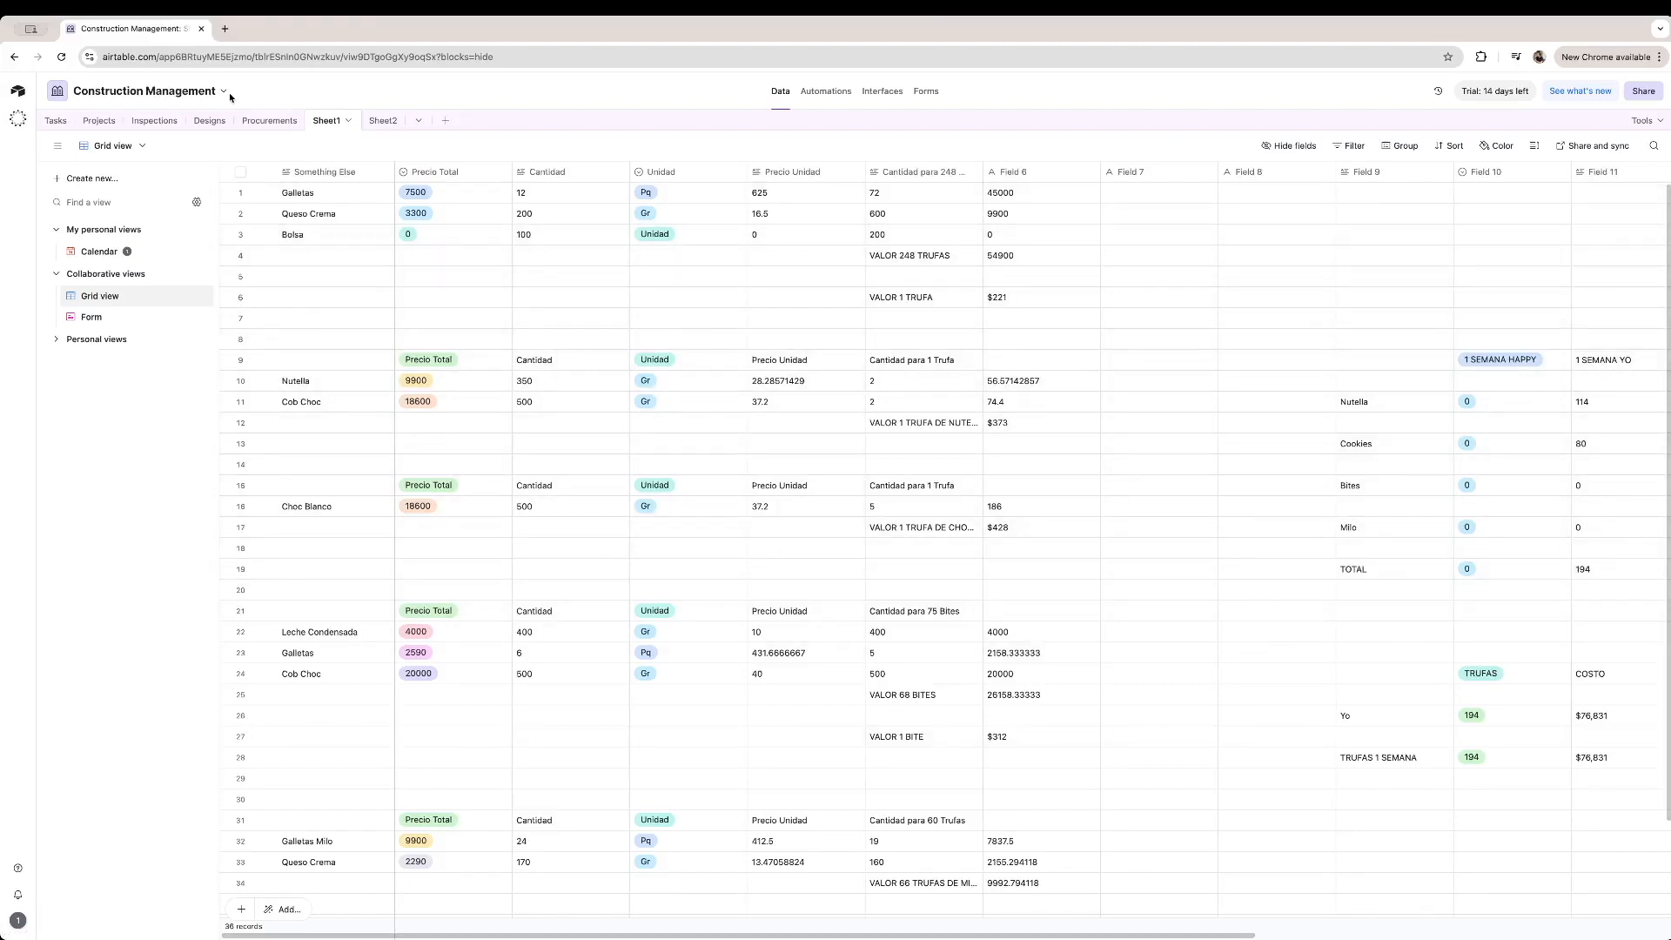
pyautogui.click(99, 120)
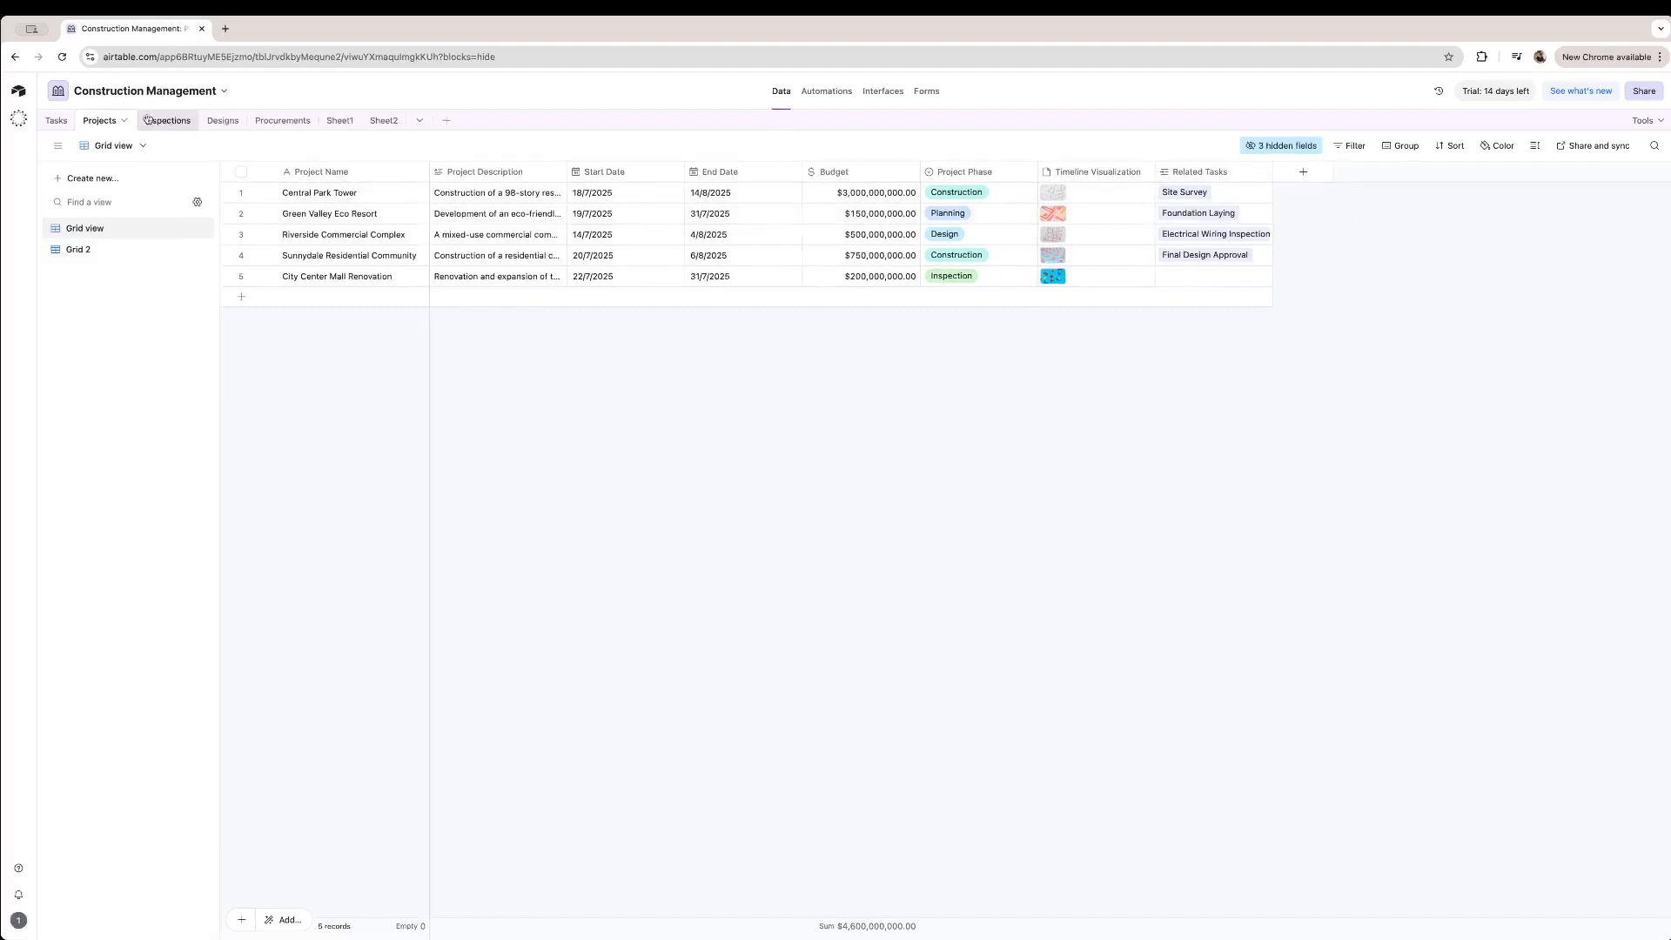
pyautogui.click(1302, 174)
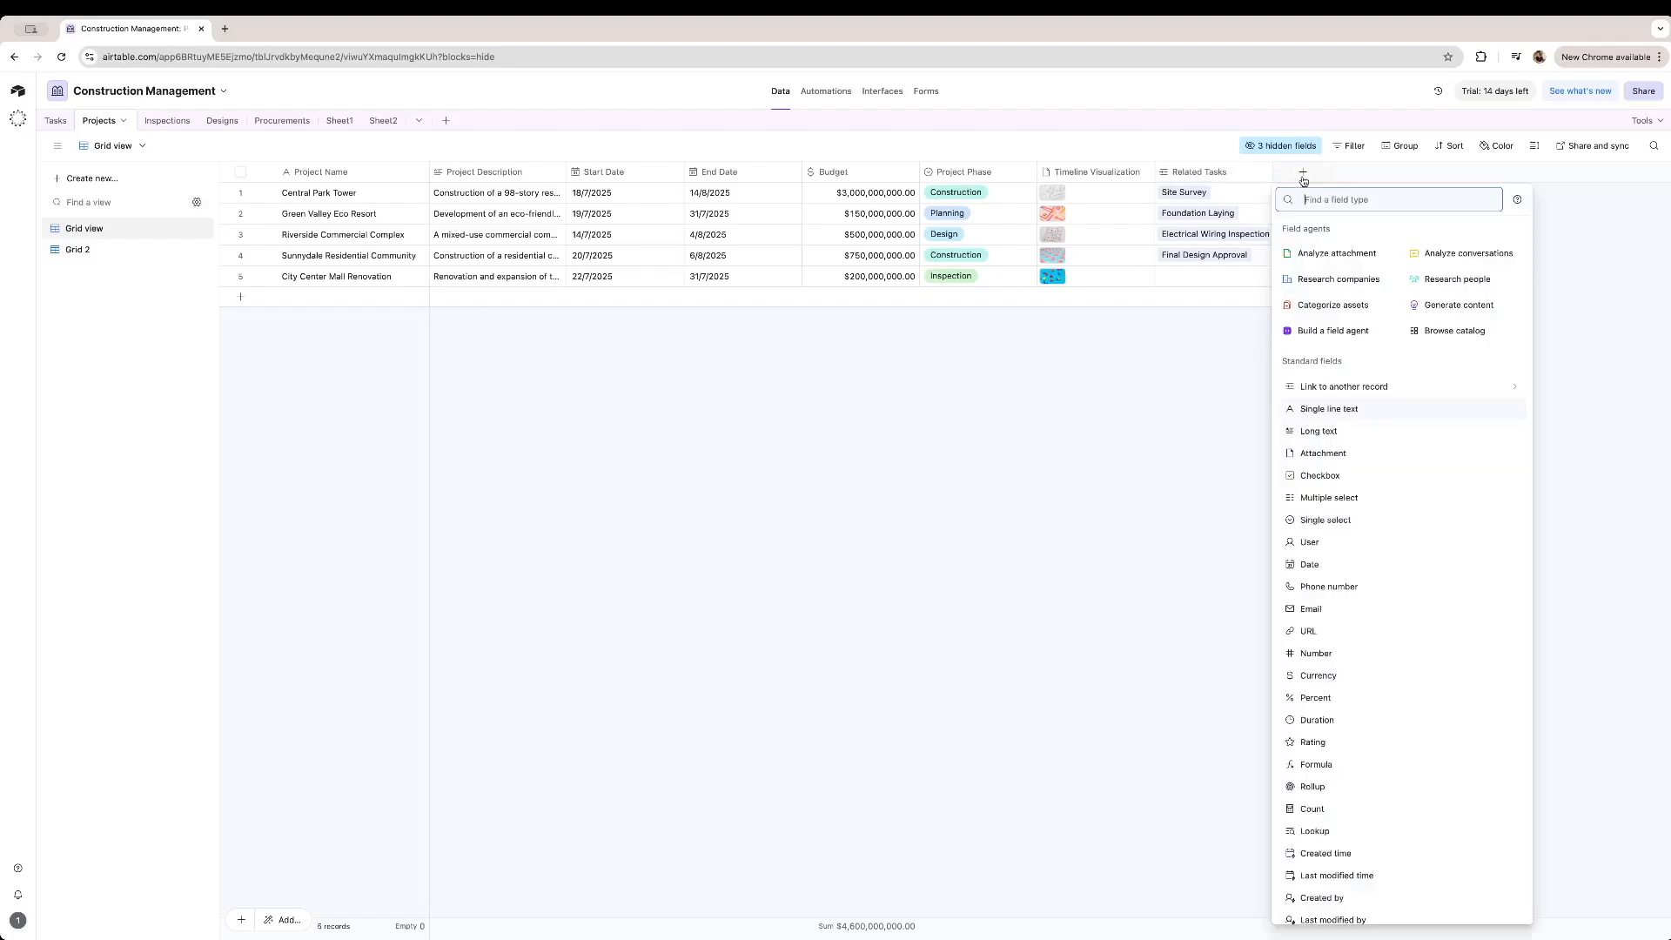
pyautogui.write('link')
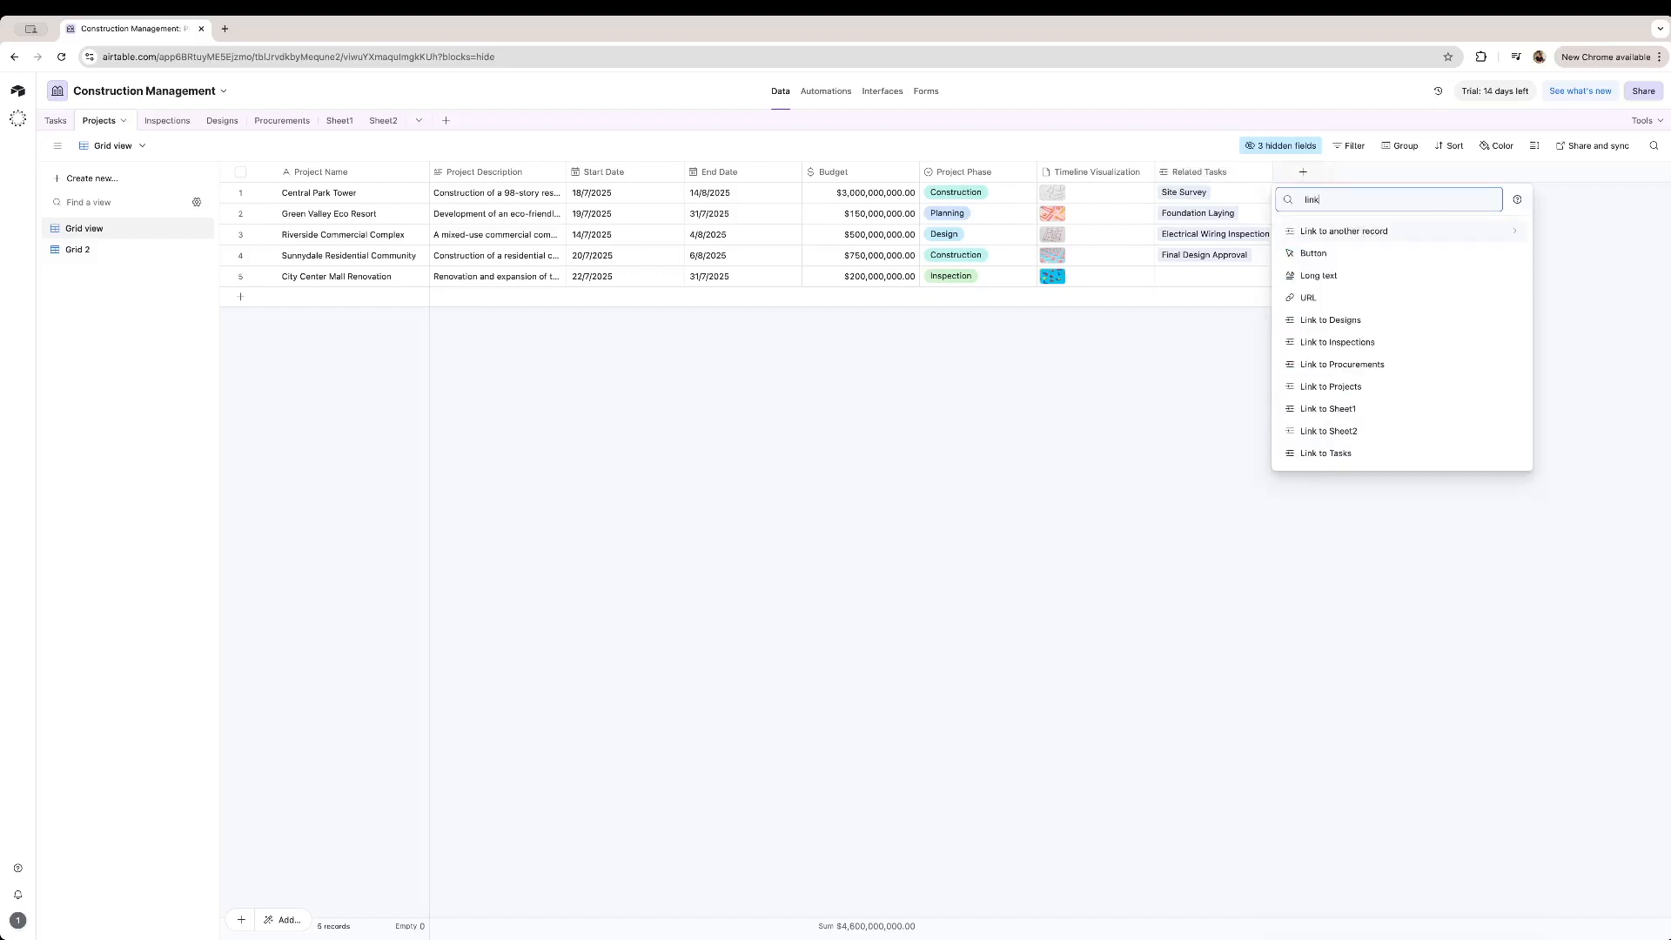
pyautogui.click(1399, 233)
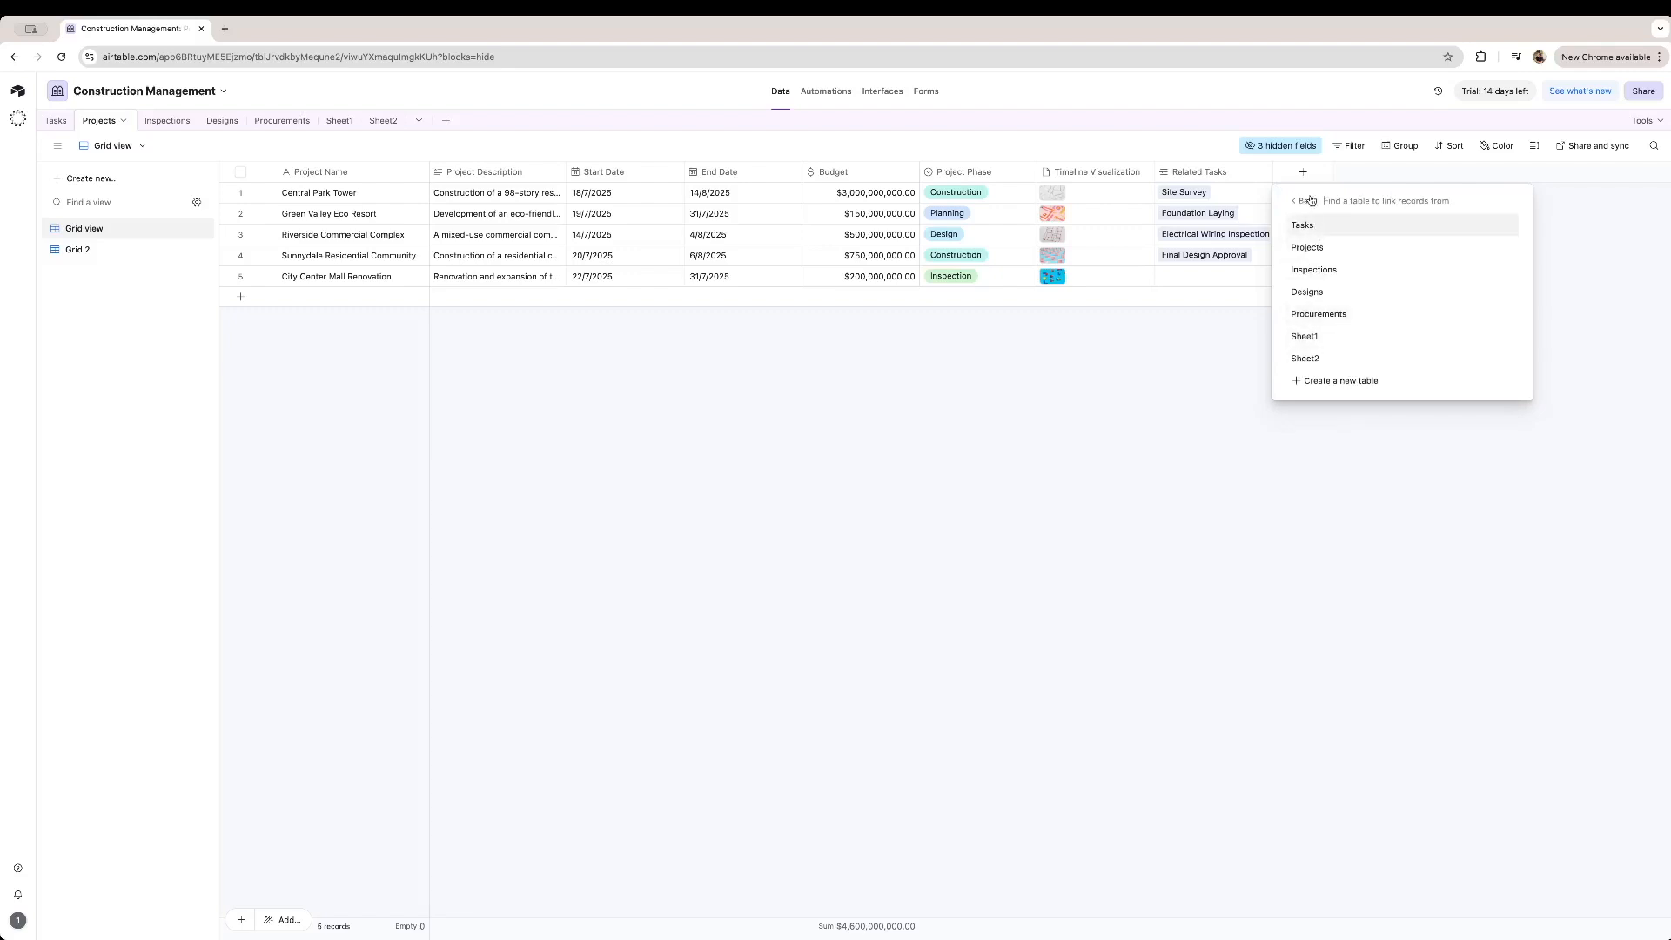
pyautogui.click(1323, 343)
pyautogui.press('Return')
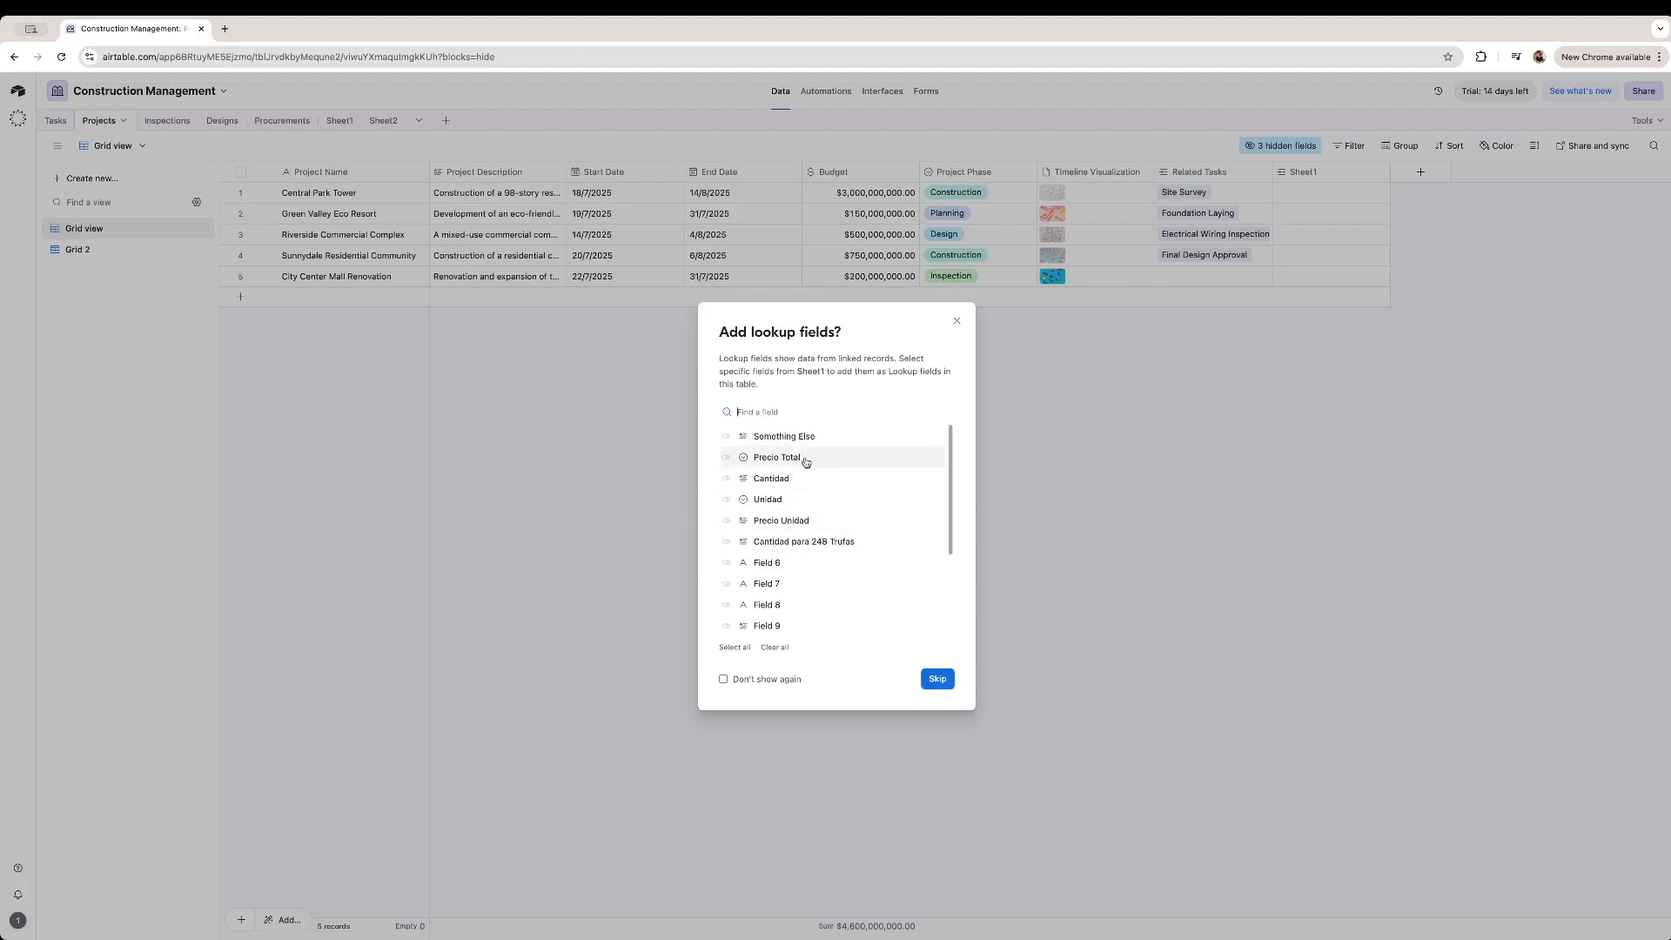
pyautogui.click(822, 462)
pyautogui.click(928, 676)
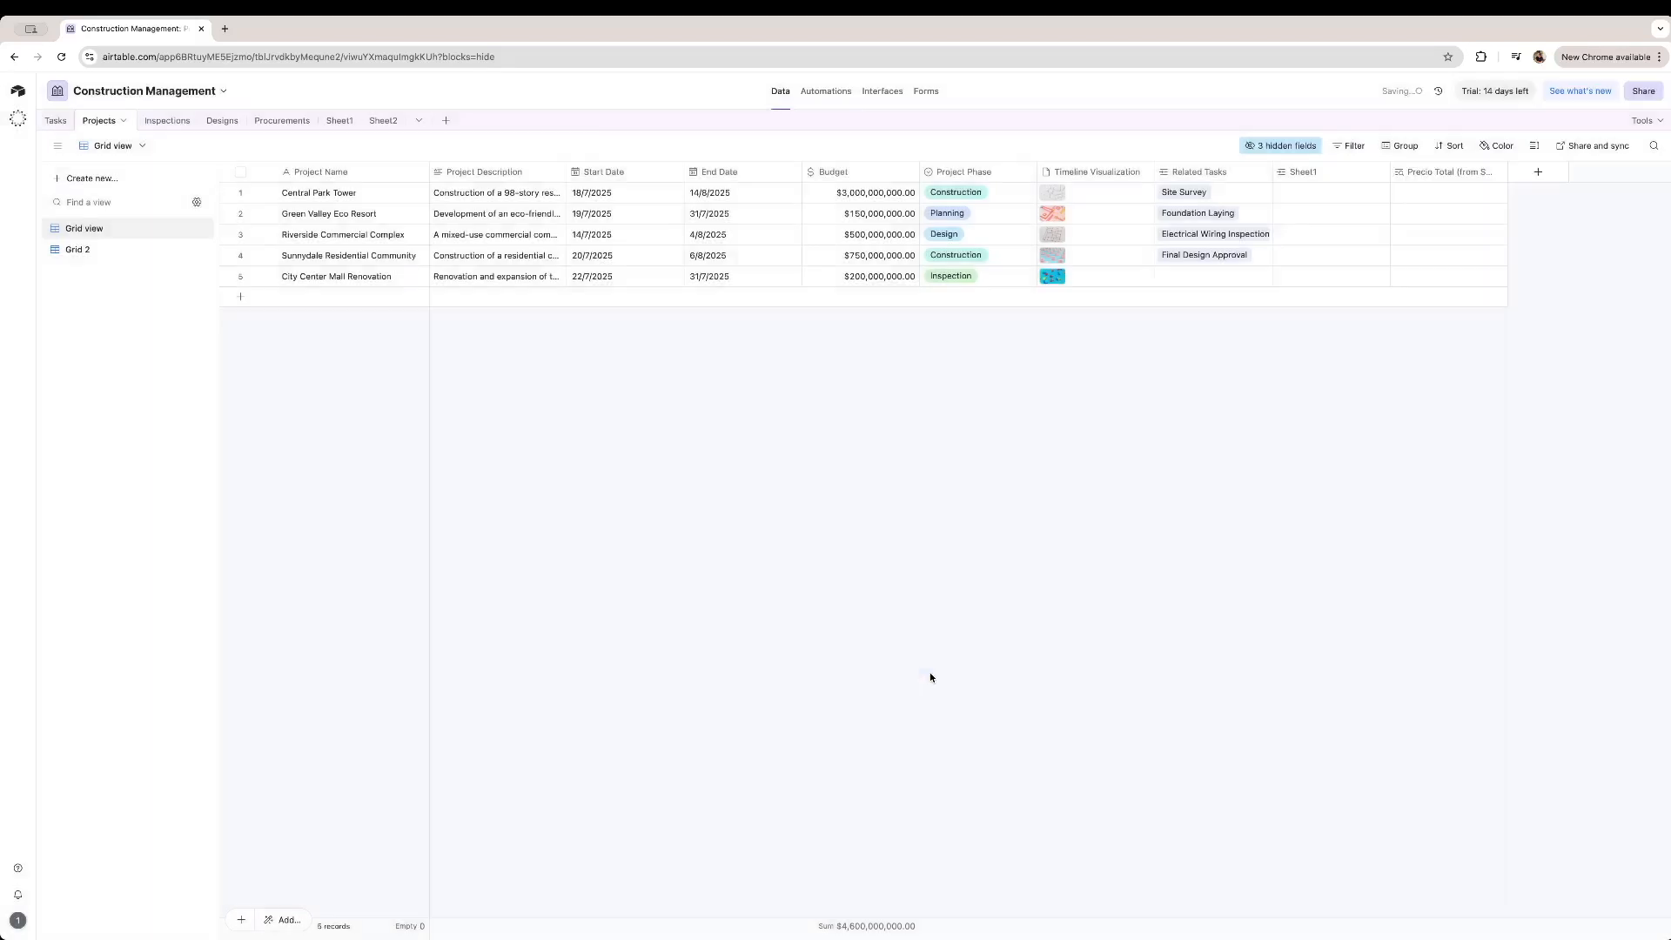
# Compare the records in Sheet1 with the linked and lookup fields in the Projects table.
pyautogui.click(1294, 174)
pyautogui.click(339, 122)
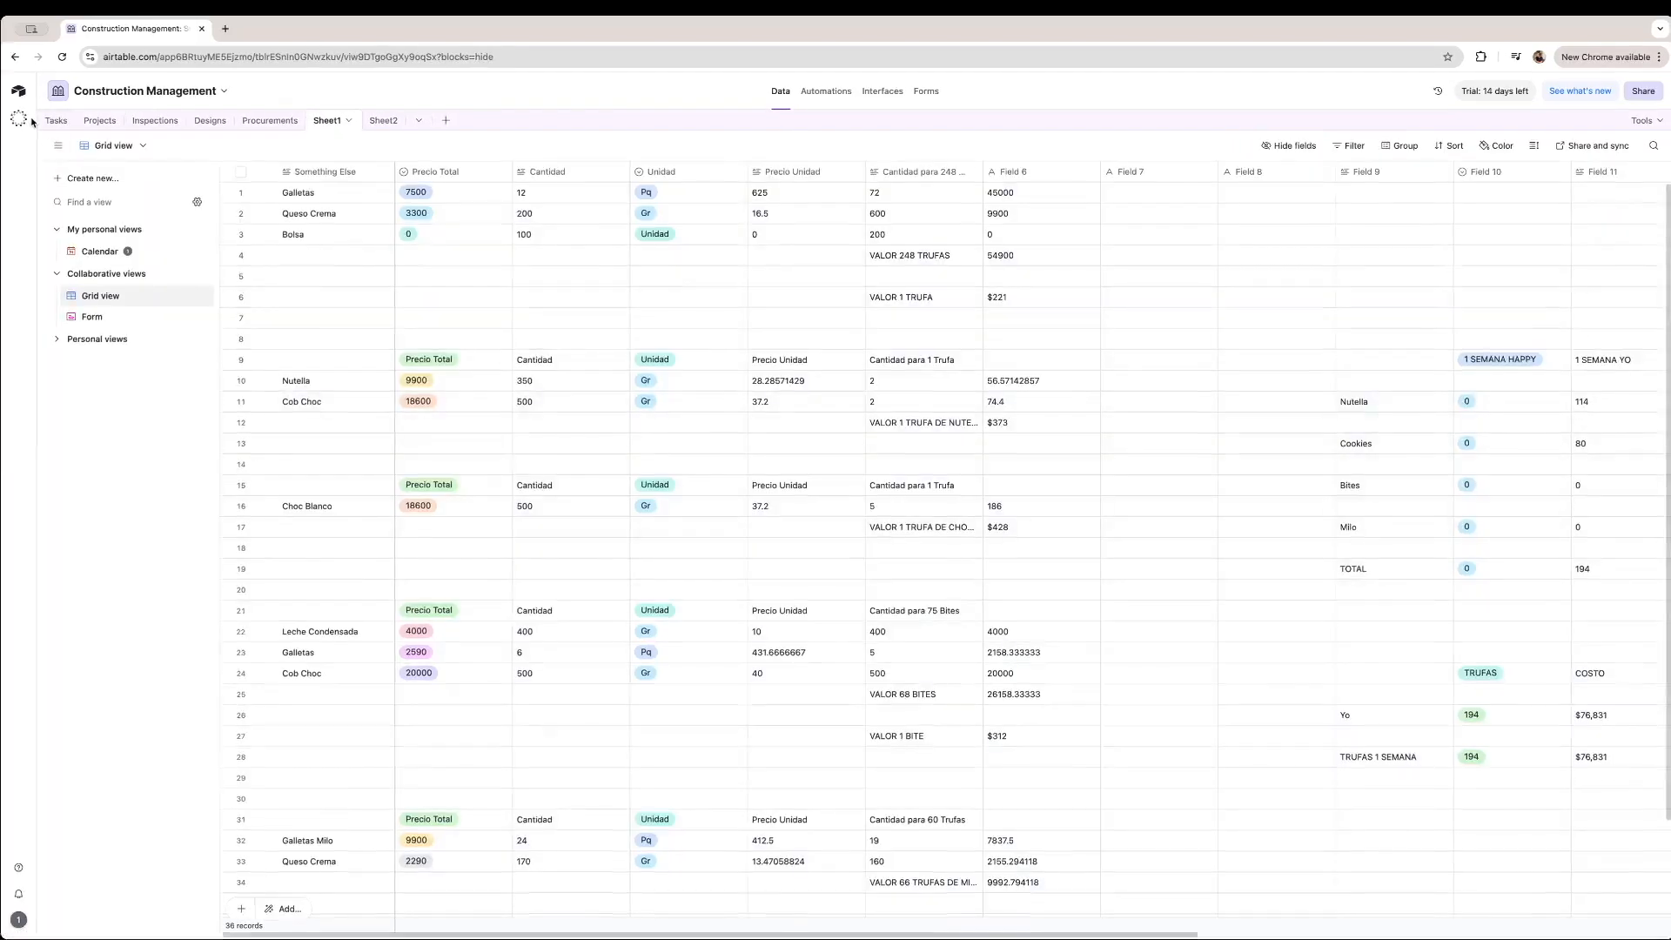
pyautogui.click(99, 120)
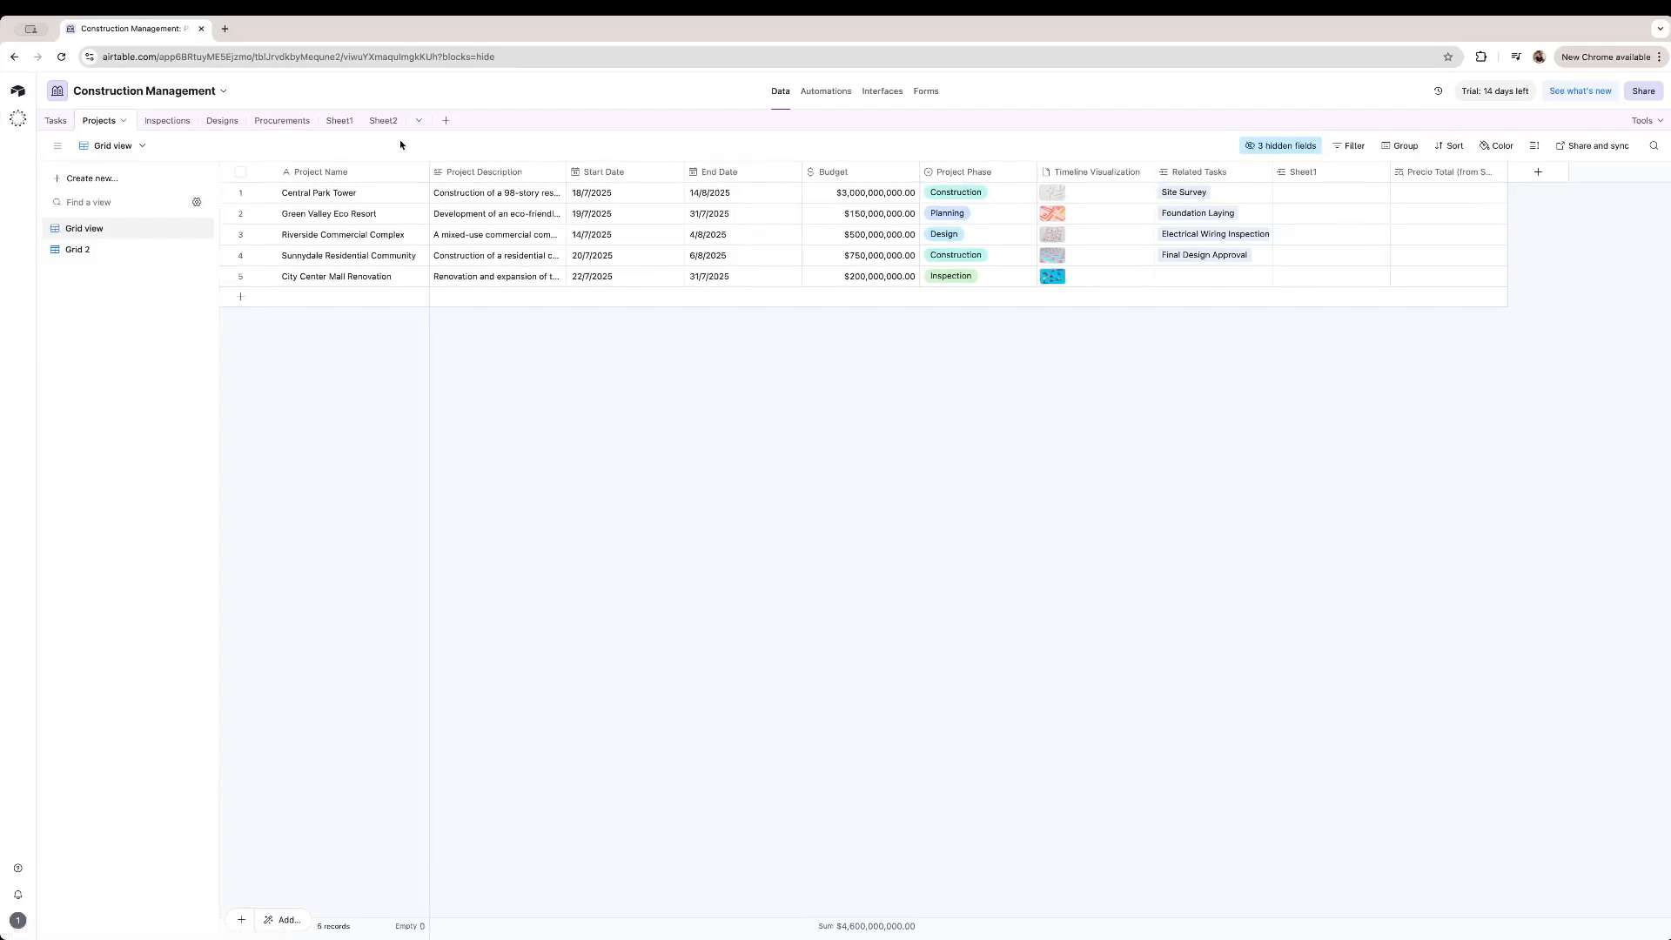
pyautogui.click(338, 120)
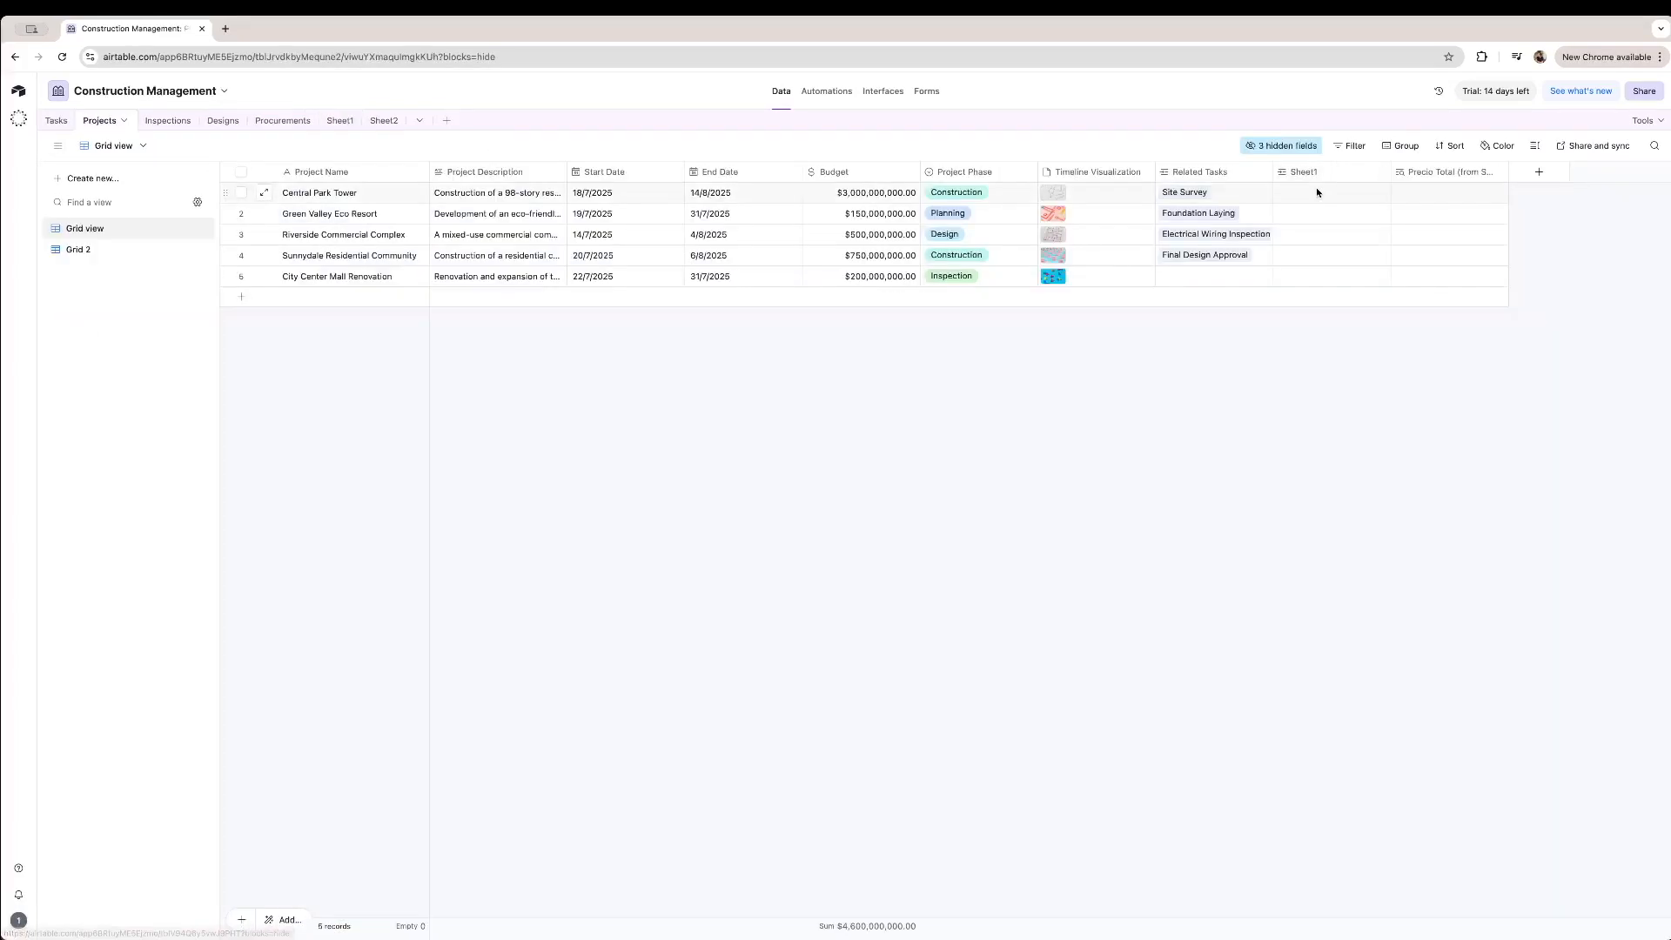
# Link the Galletas and Nutella records from Sheet1 to the Central Park Tower project.
pyautogui.click(1317, 192)
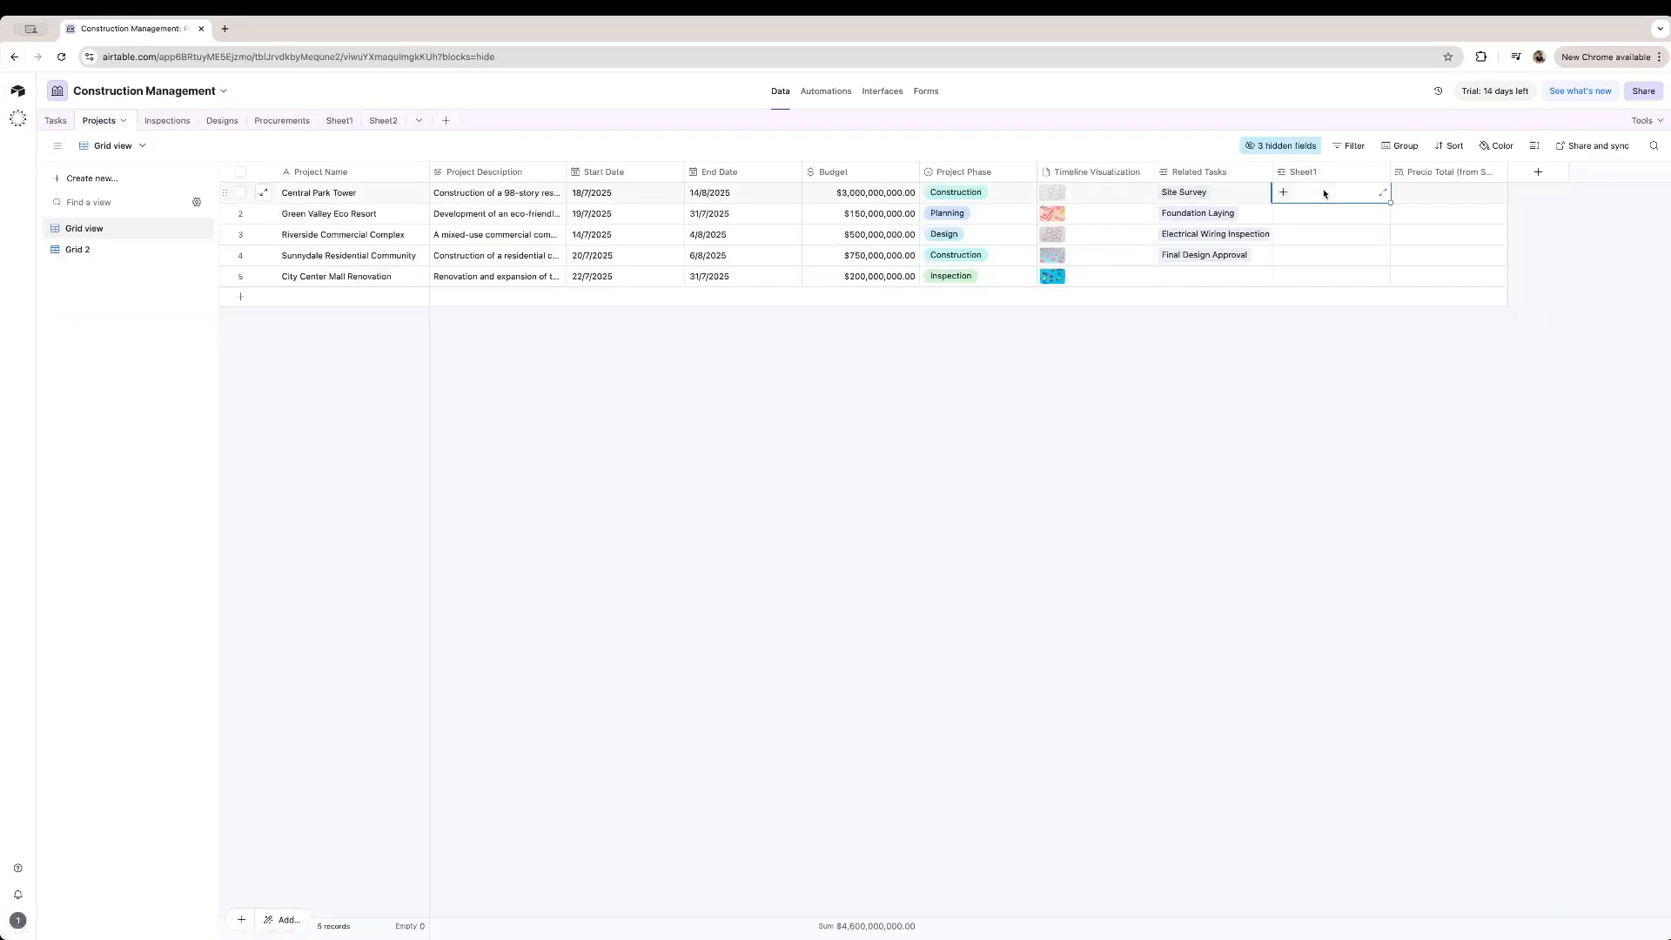
pyautogui.click(1283, 193)
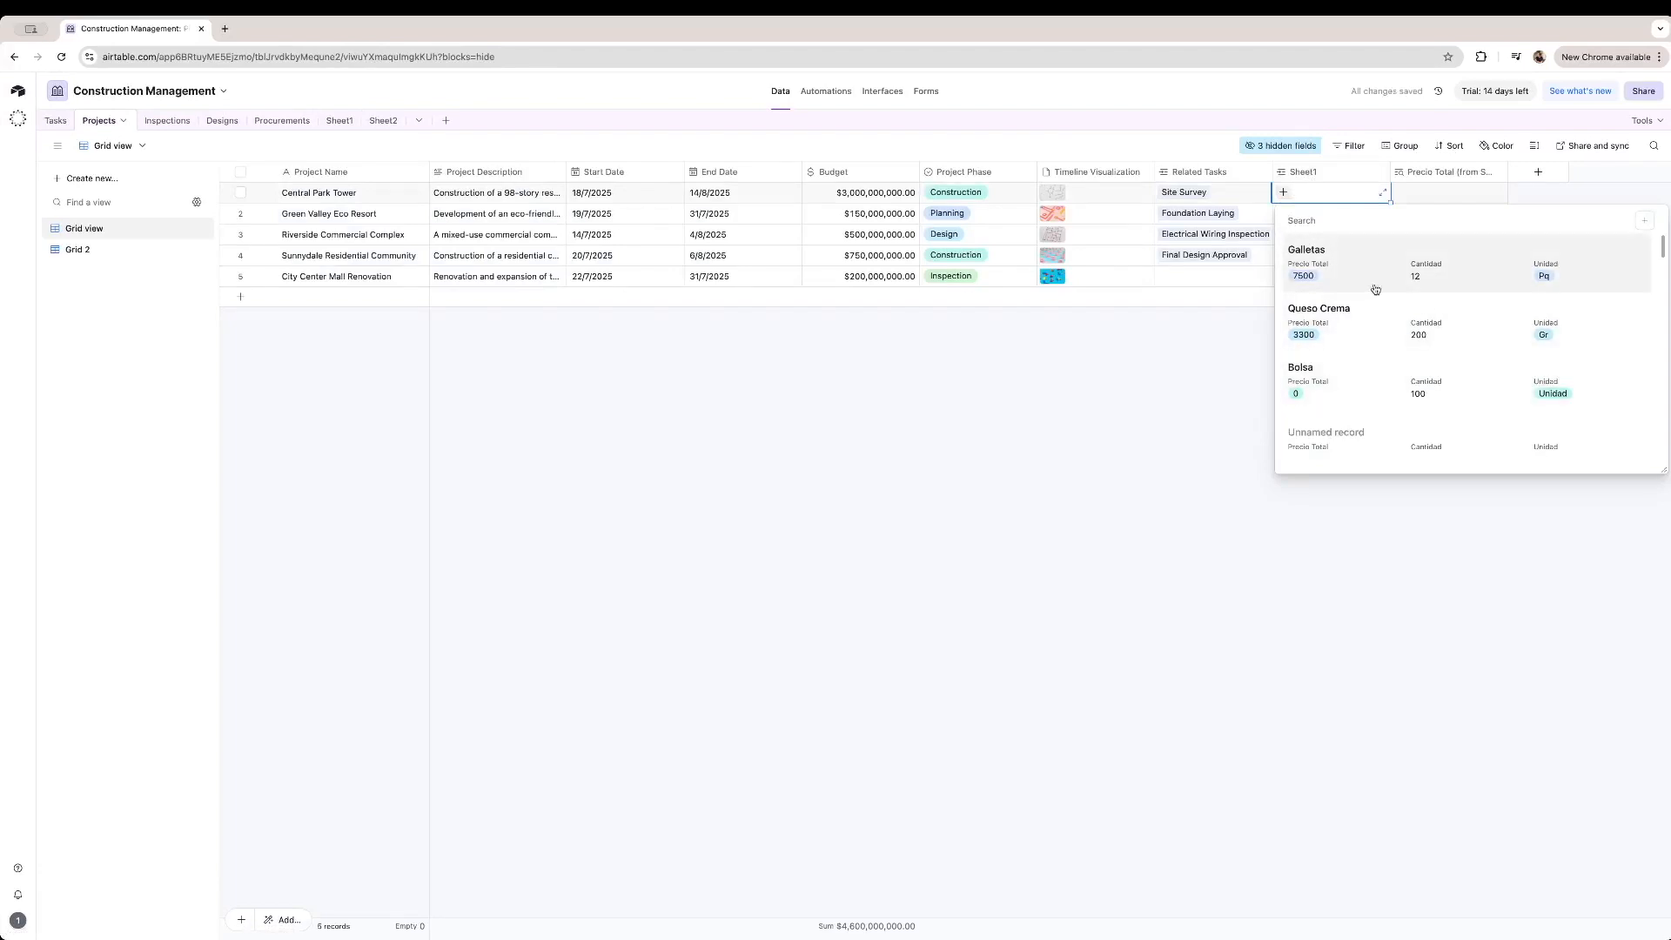
pyautogui.scroll(-5, 1378, 338)
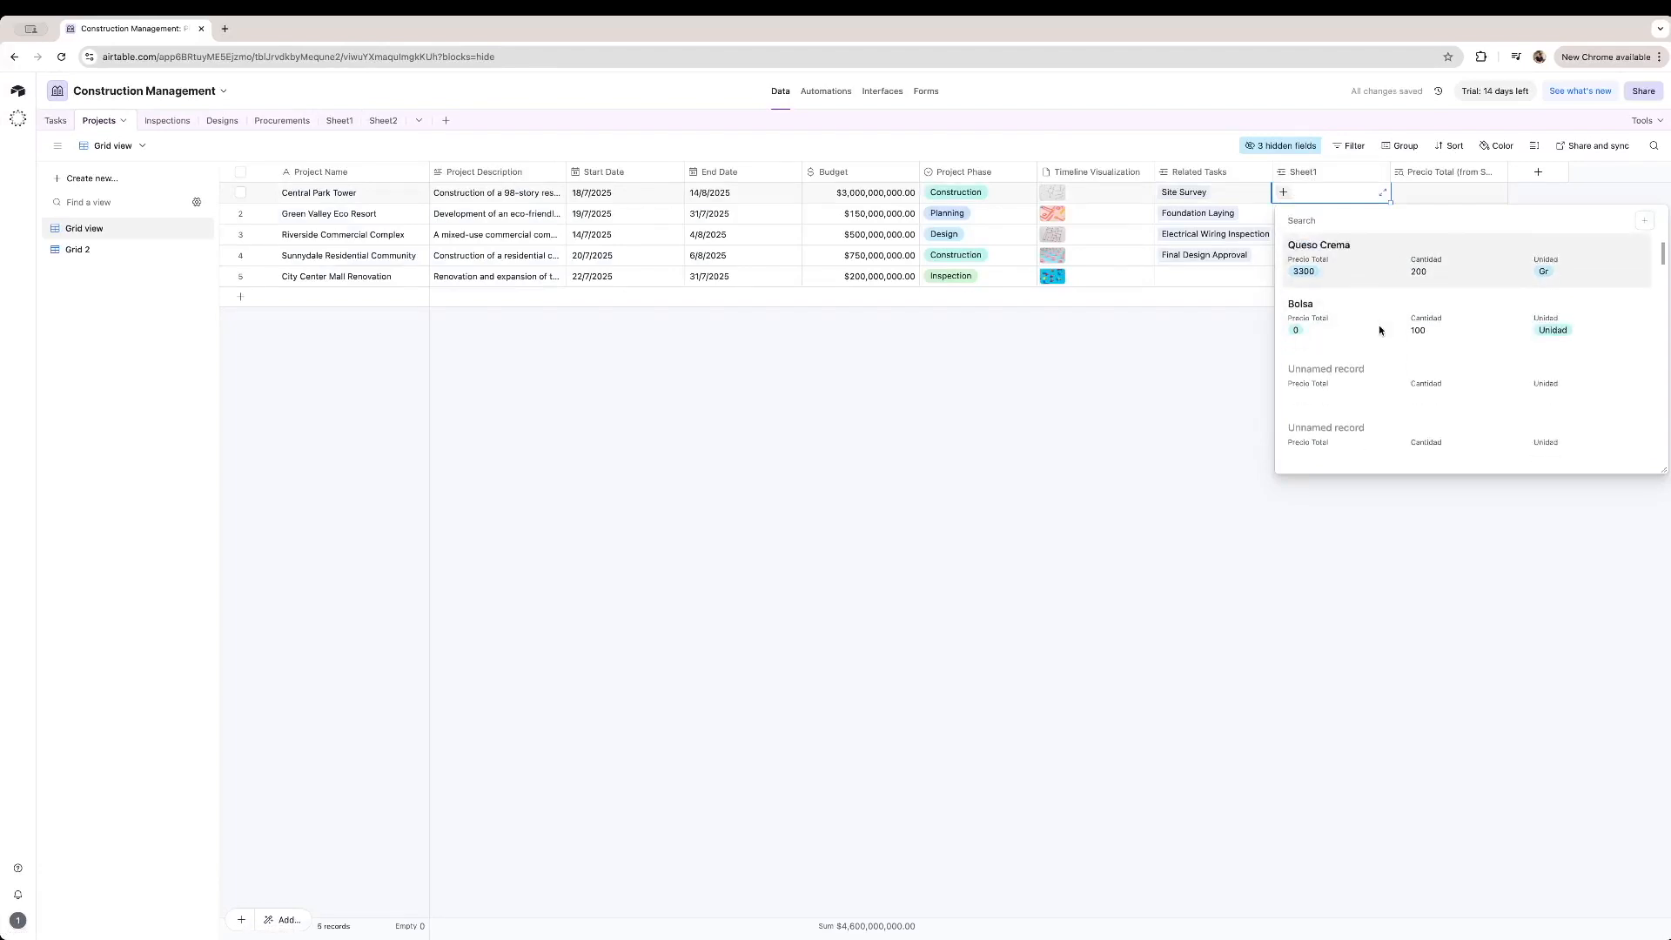
pyautogui.scroll(5, 1363, 350)
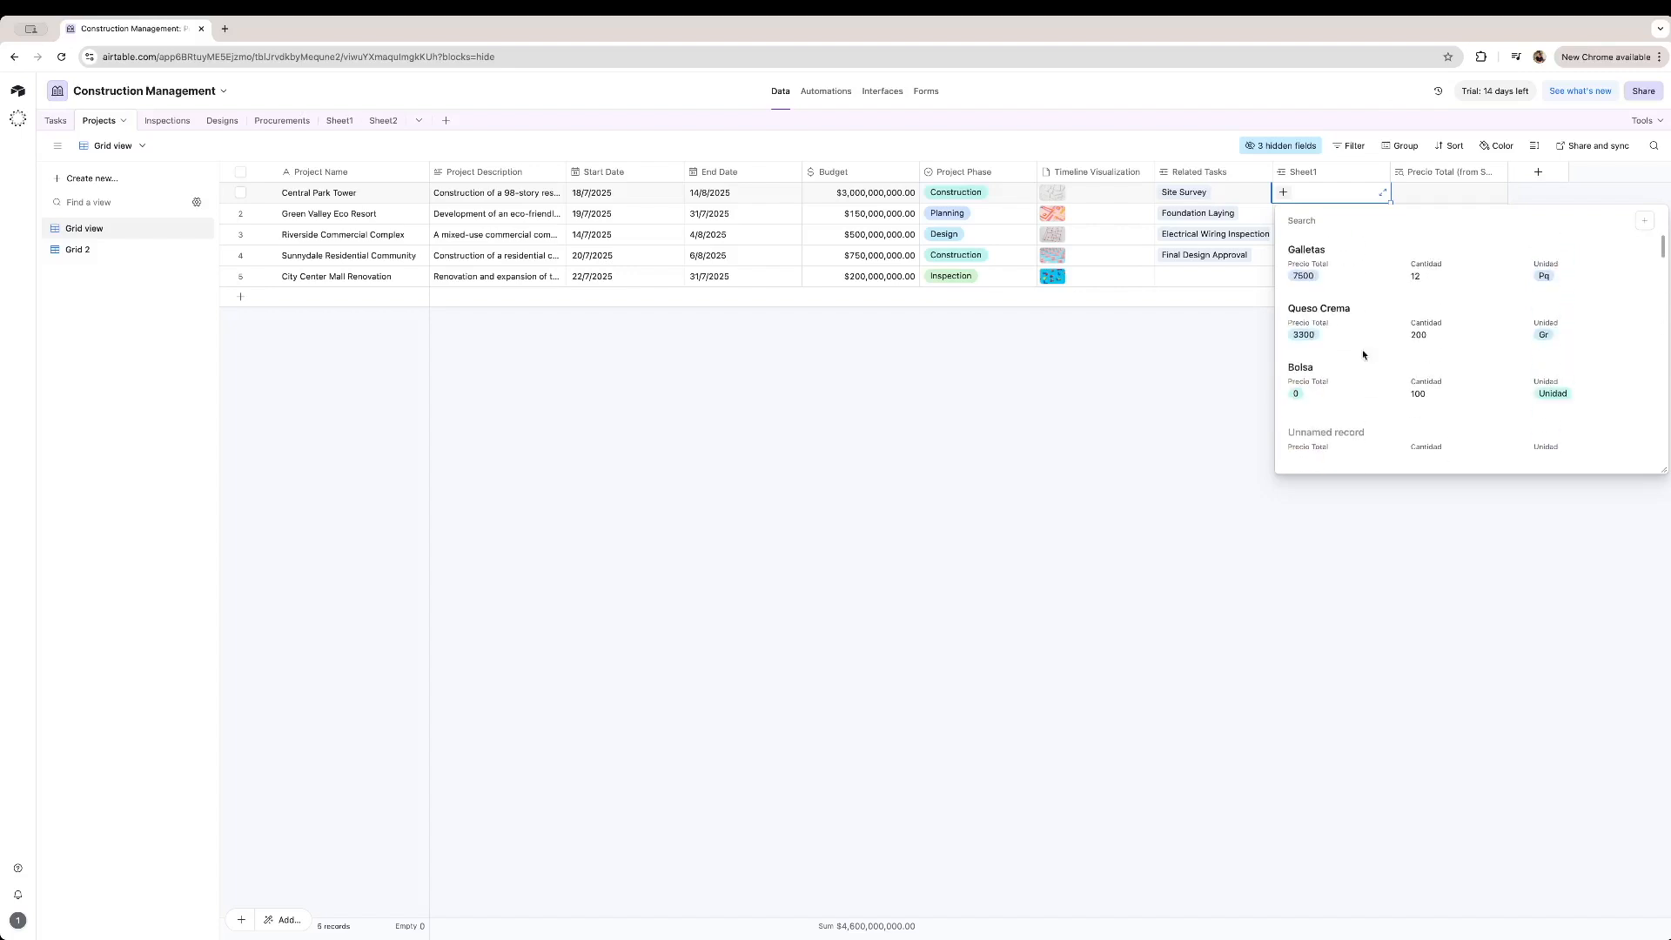
pyautogui.click(1353, 269)
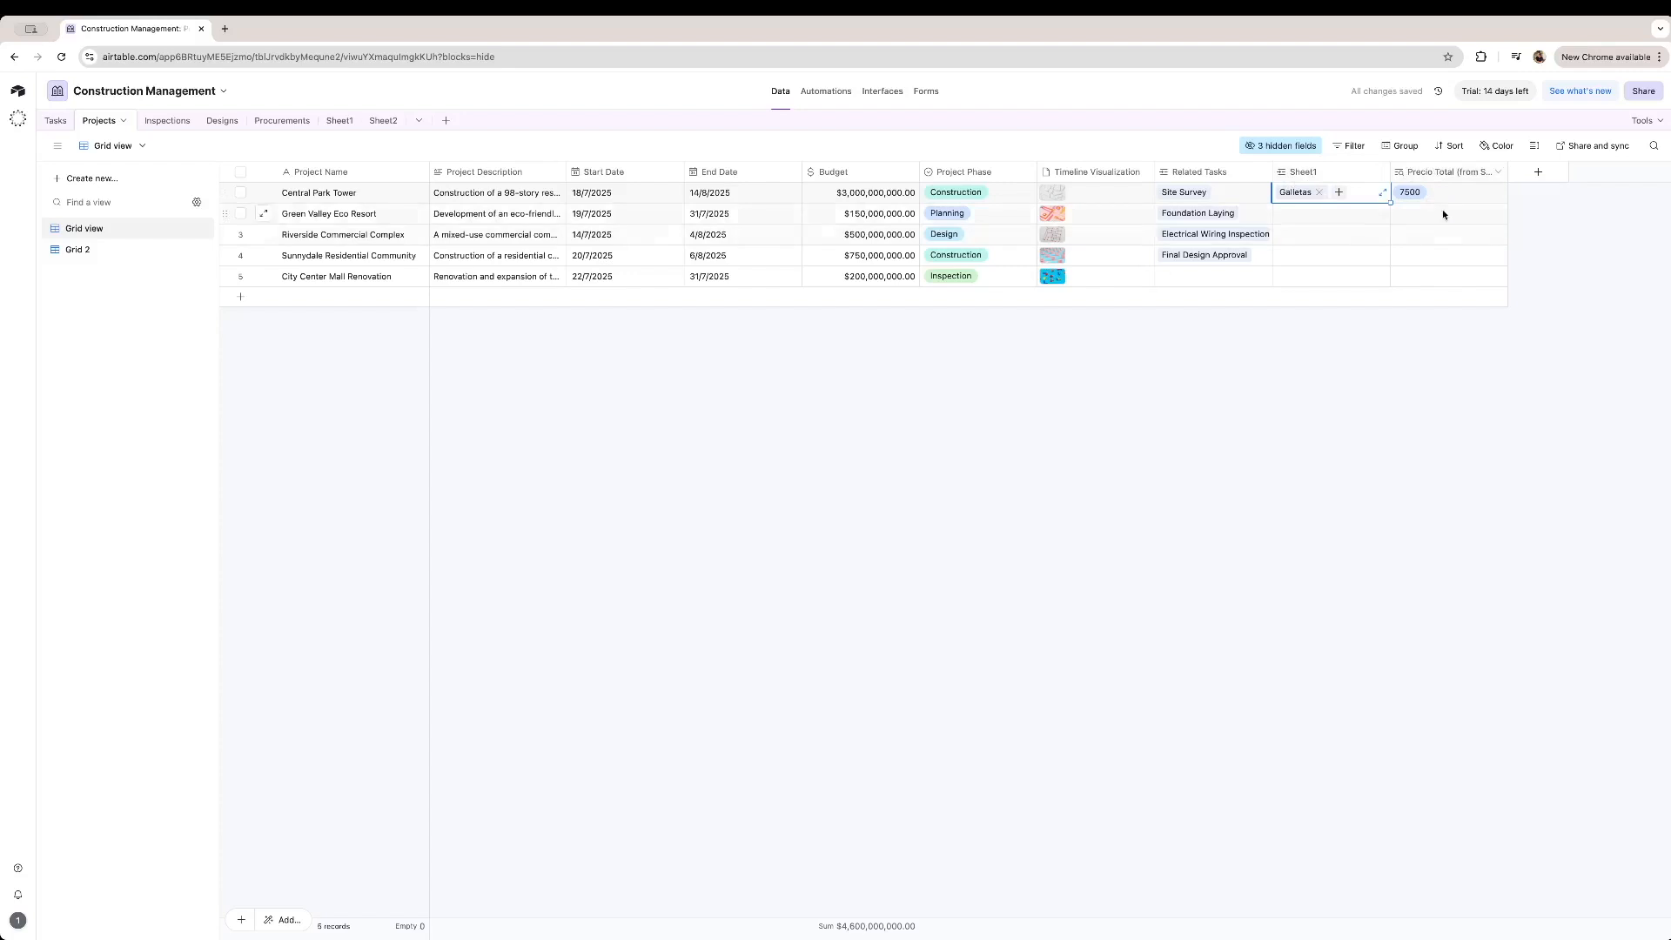
pyautogui.click(1341, 193)
pyautogui.scroll(-1, 1366, 366)
pyautogui.click(1376, 387)
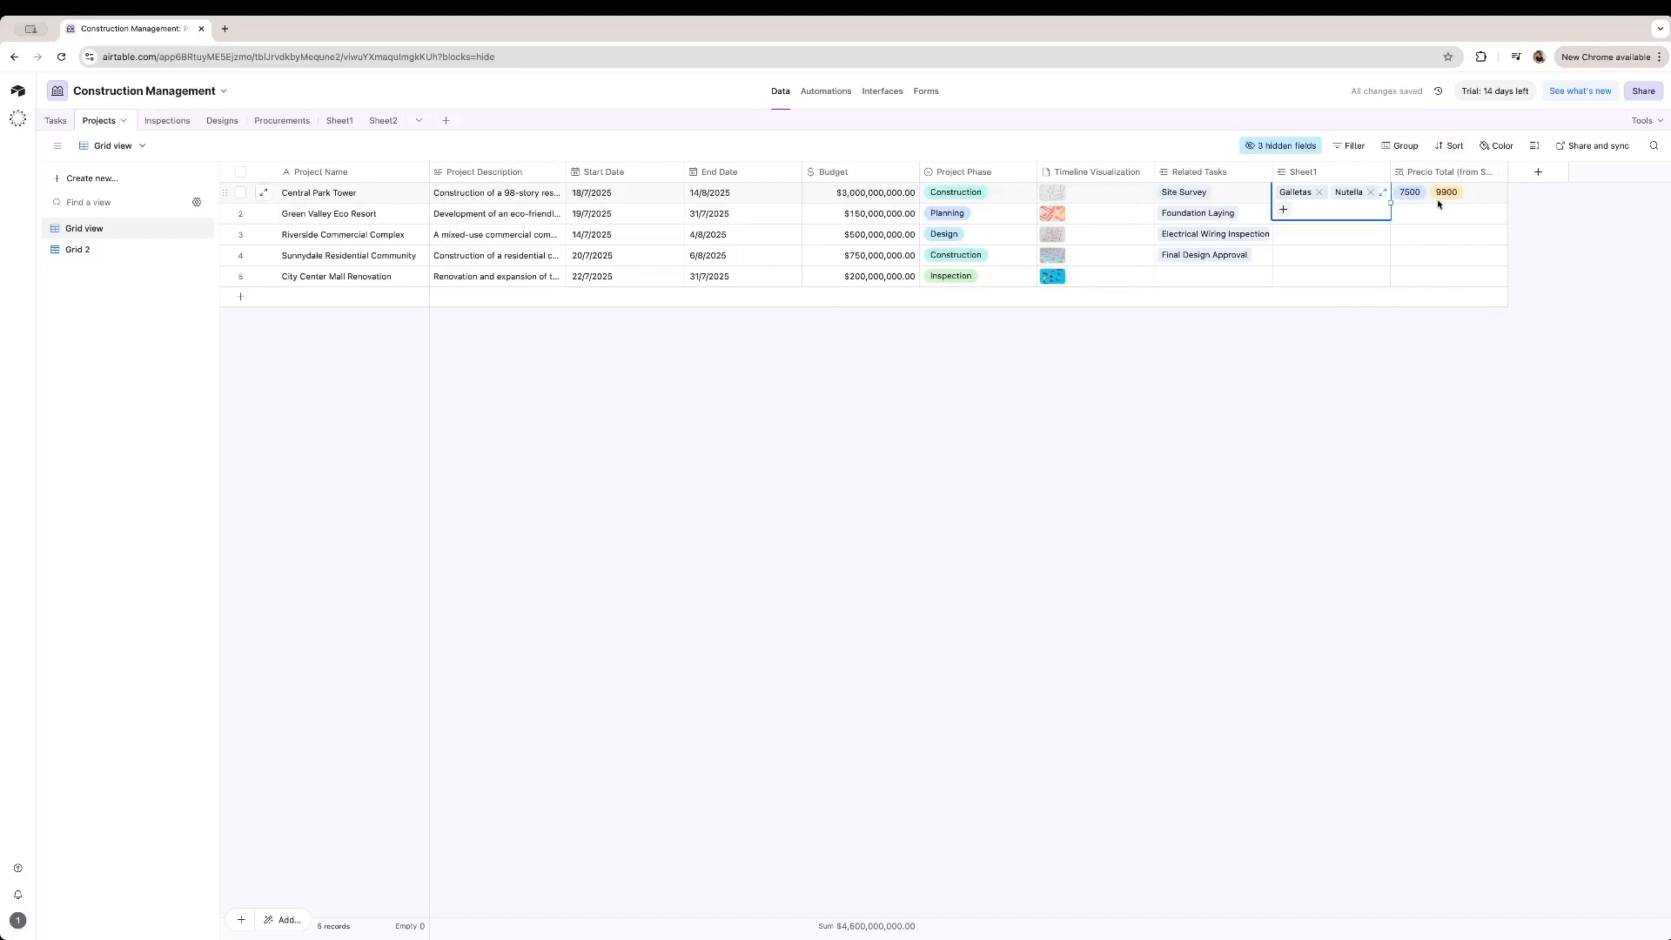
# Link the Queso Crema record from Sheet1 to the Green Valley Eco Resort project.
pyautogui.click(1295, 216)
pyautogui.click(1283, 213)
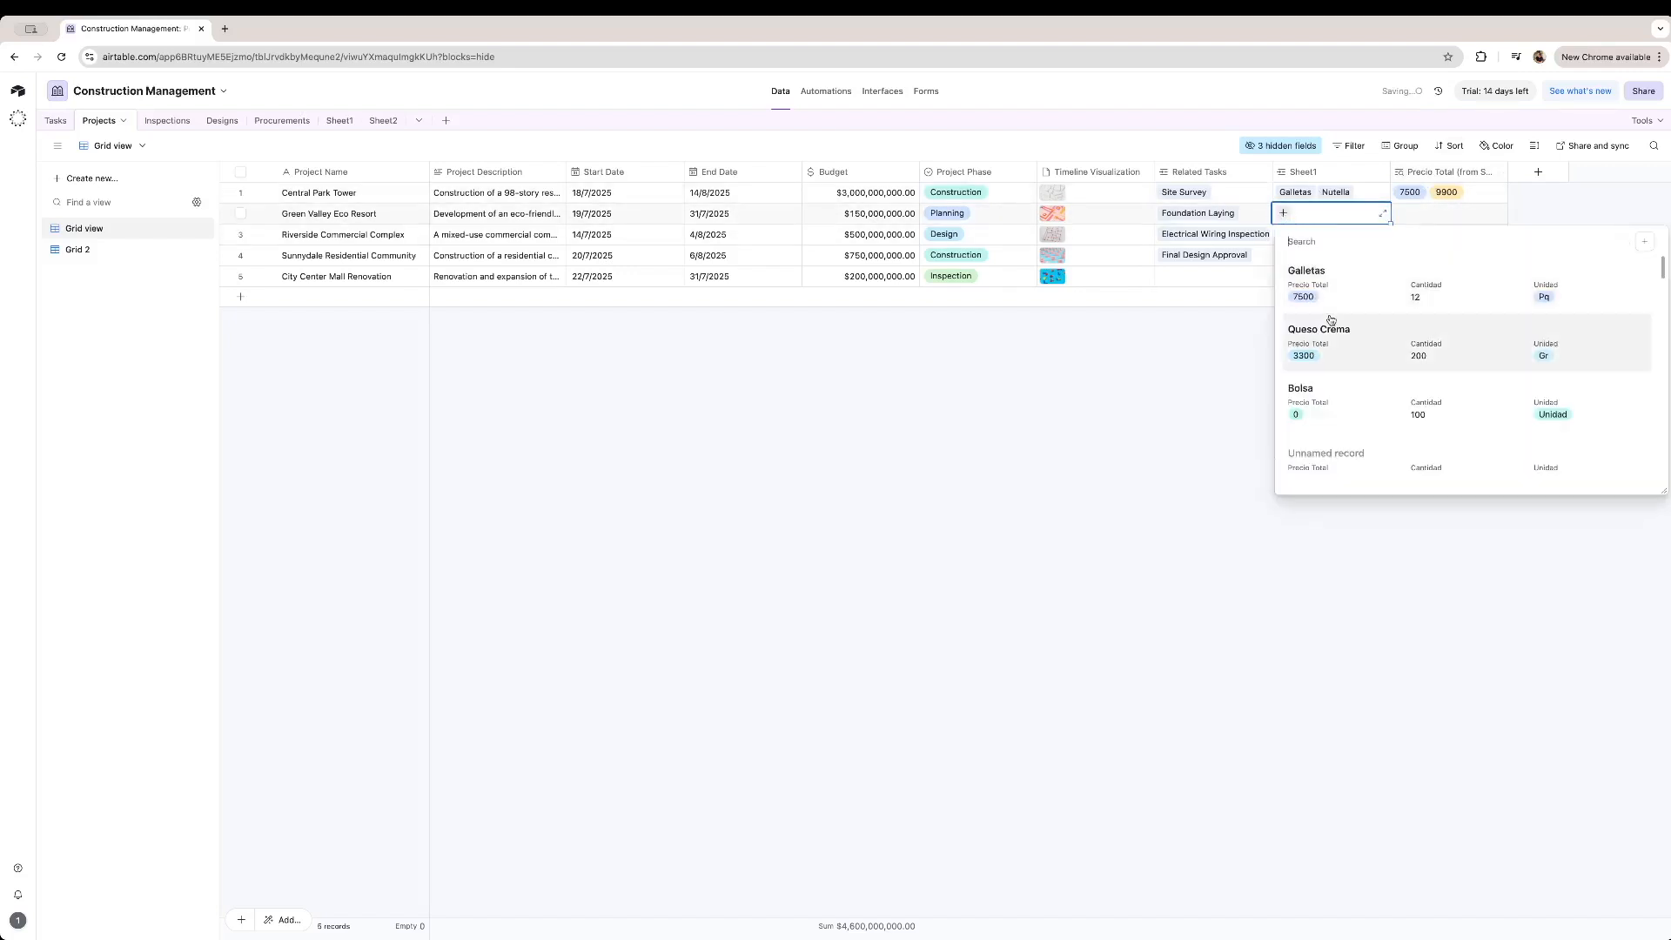
pyautogui.click(1341, 349)
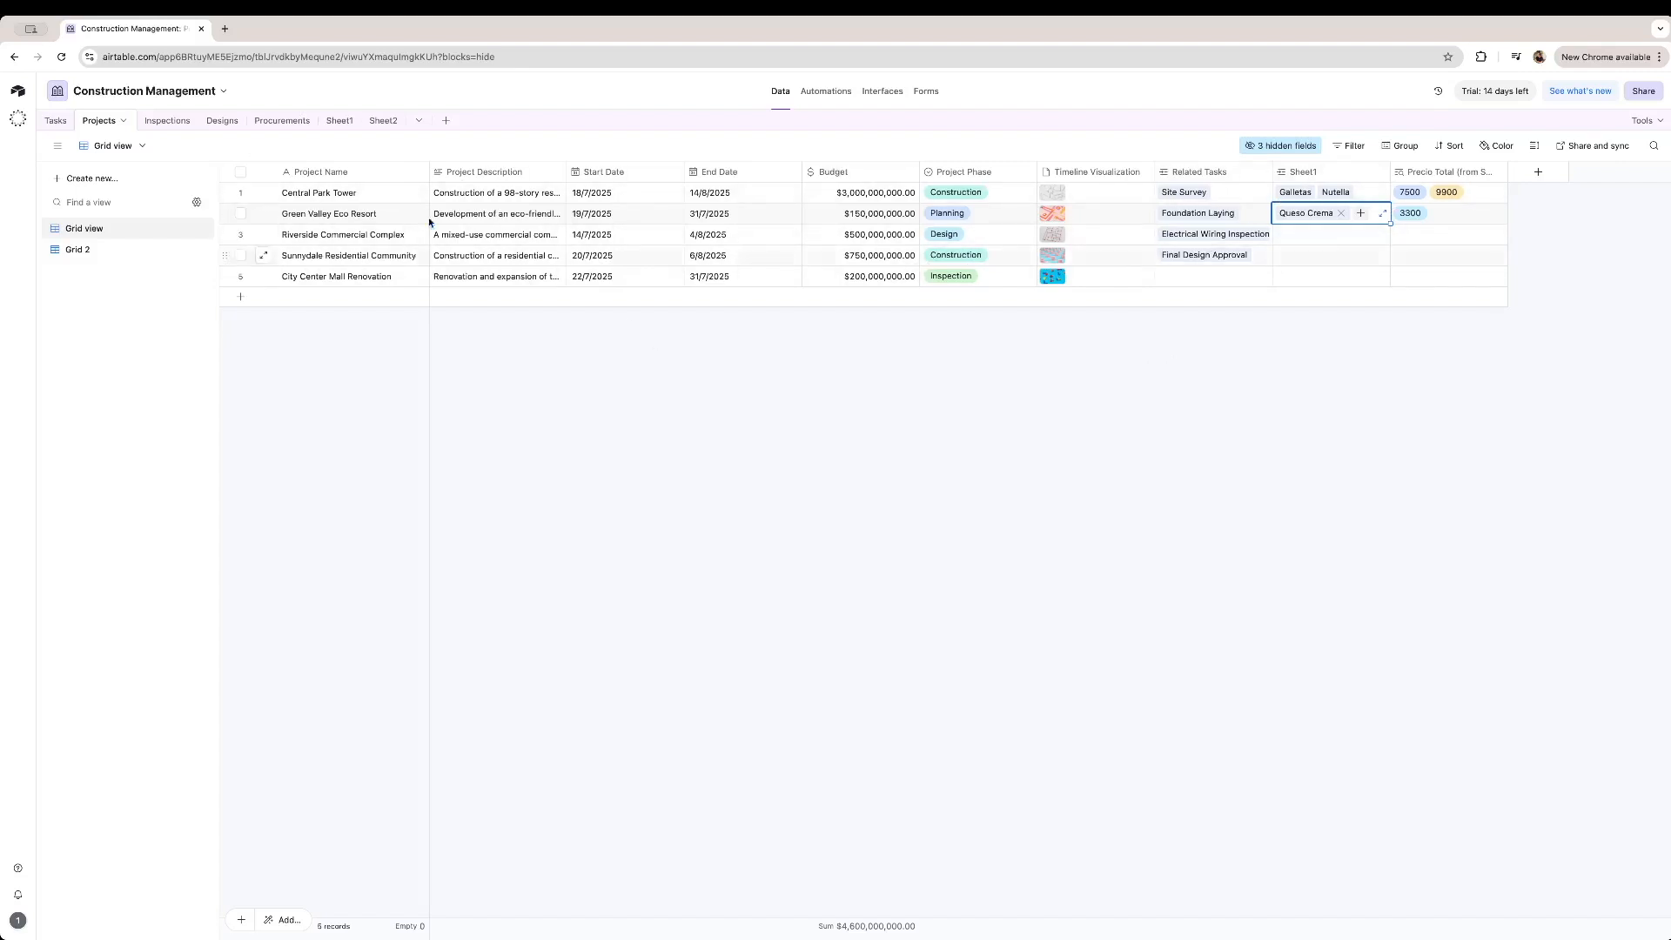
# Set Precio Total of the first Galletas record in Sheet1 to 18600 and return to the Projects table.
pyautogui.click(340, 121)
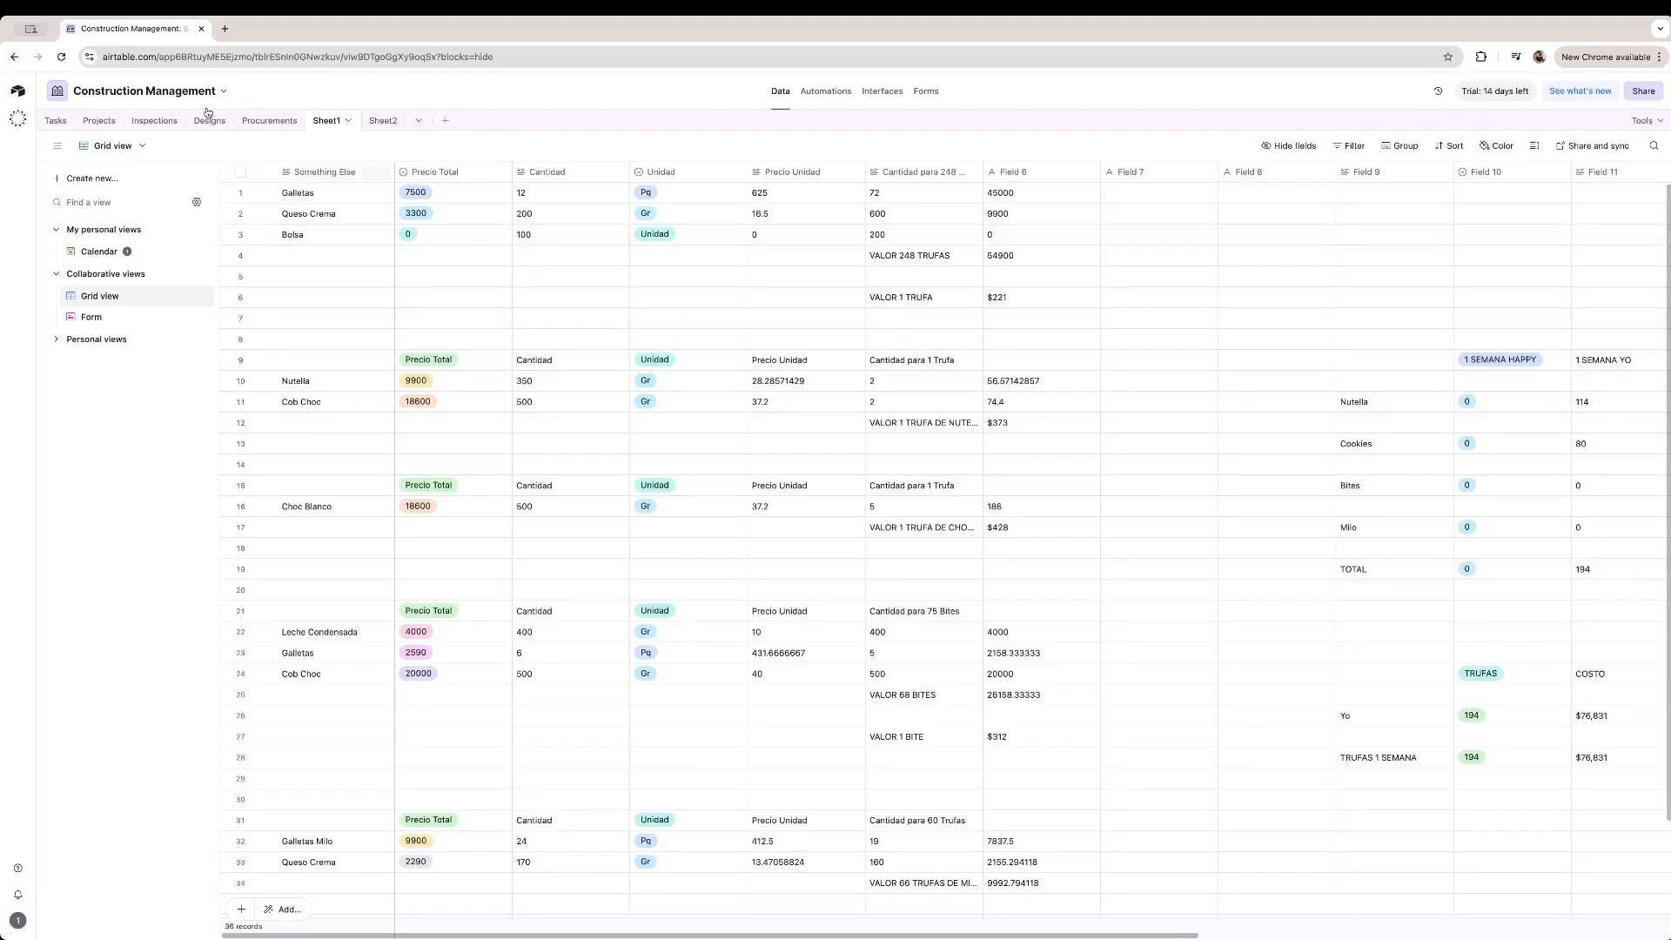
pyautogui.click(98, 121)
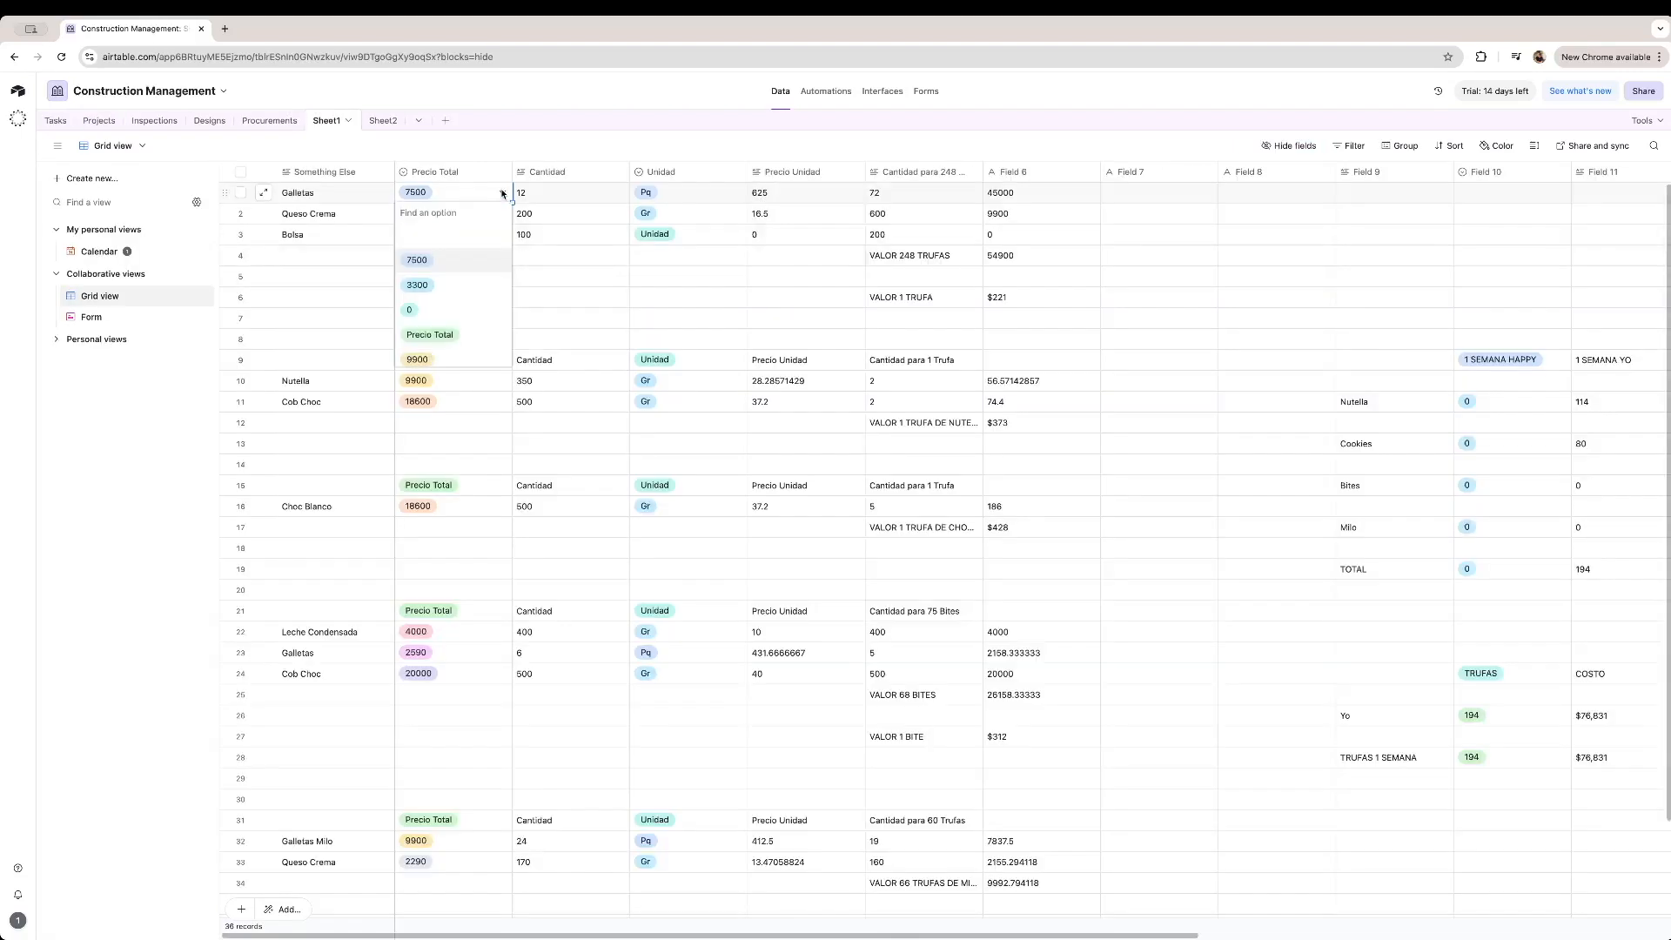
pyautogui.scroll(-3, 456, 255)
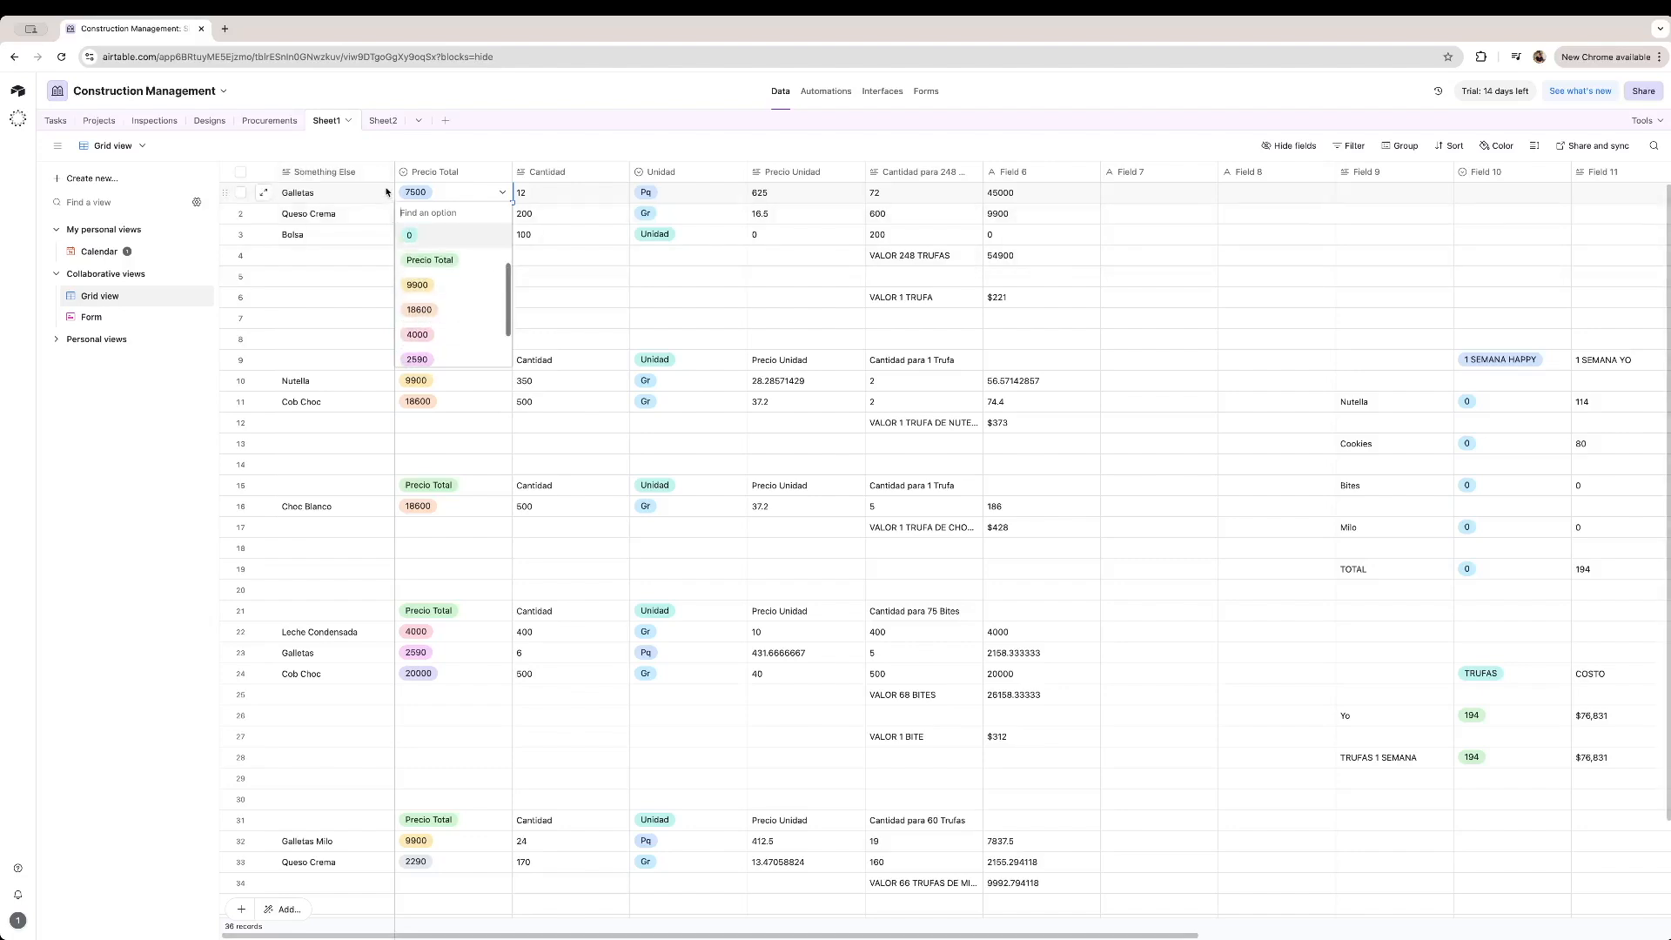
pyautogui.click(457, 312)
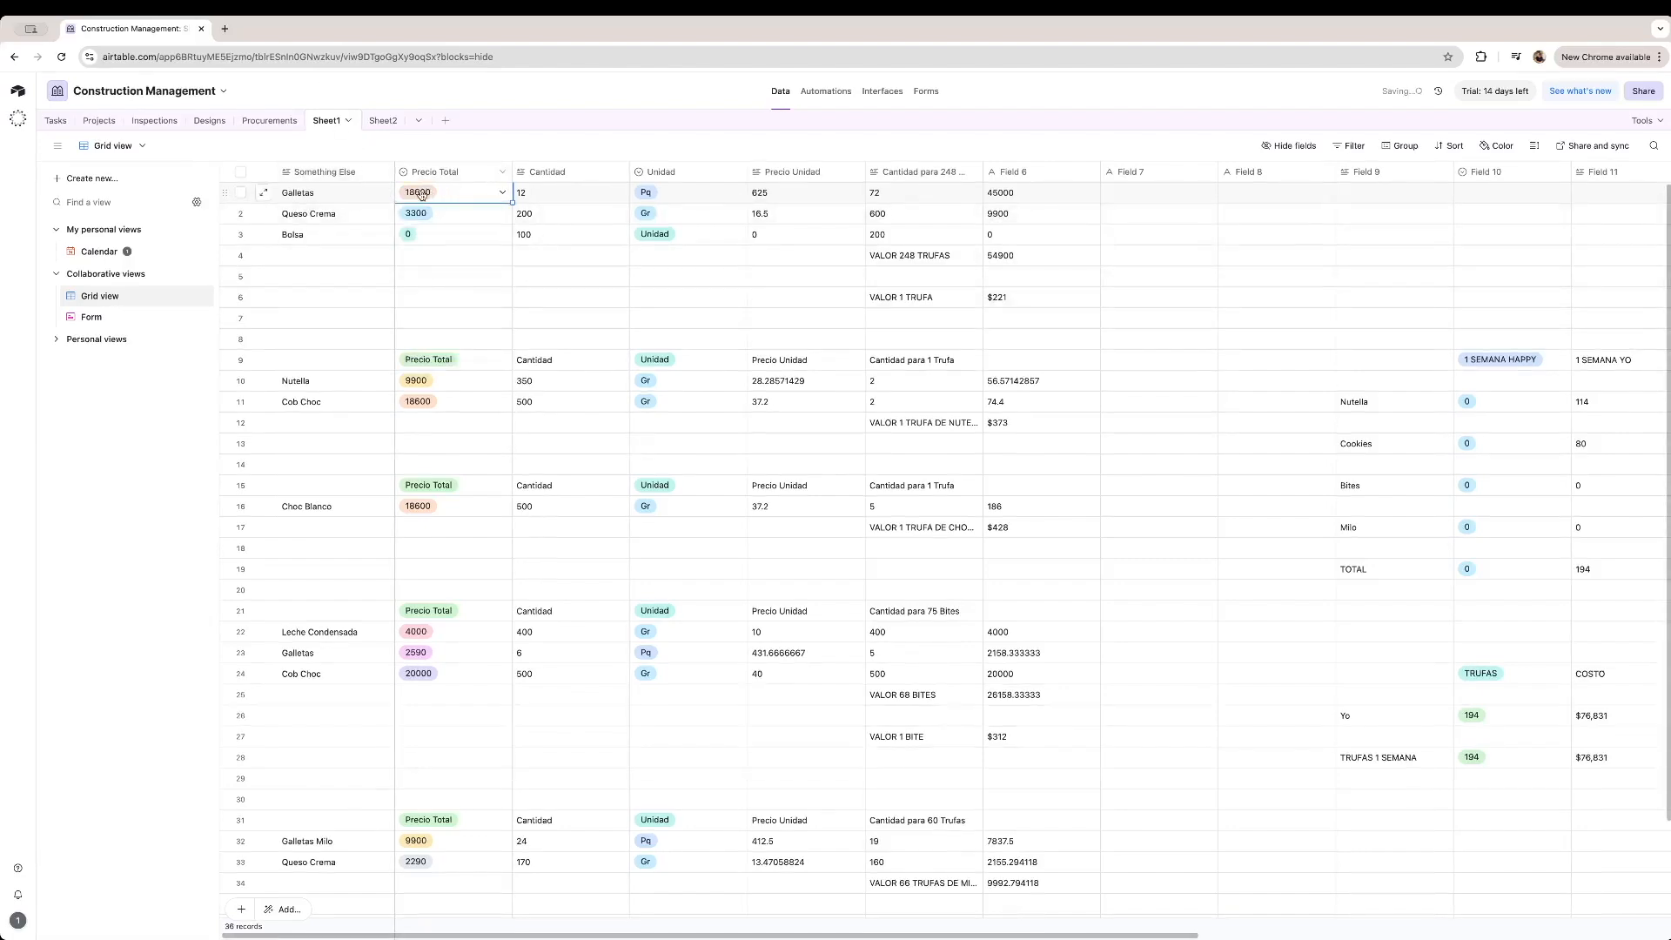
pyautogui.click(99, 120)
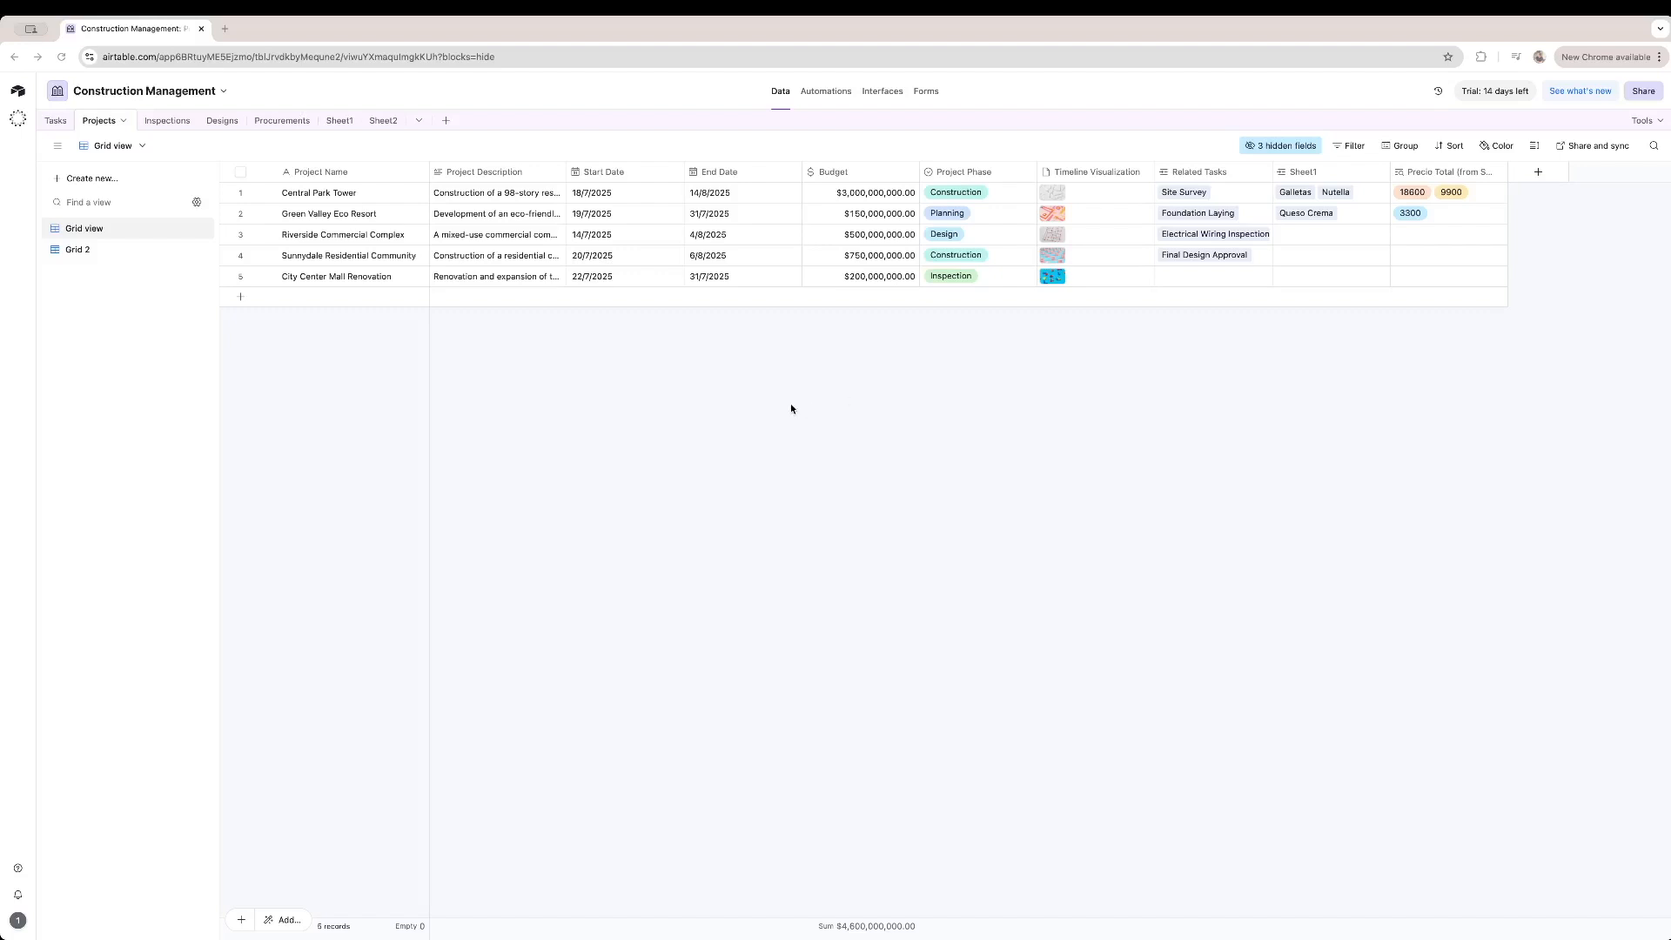
# Start a new field of type Lookup in the Projects table.
pyautogui.click(1538, 173)
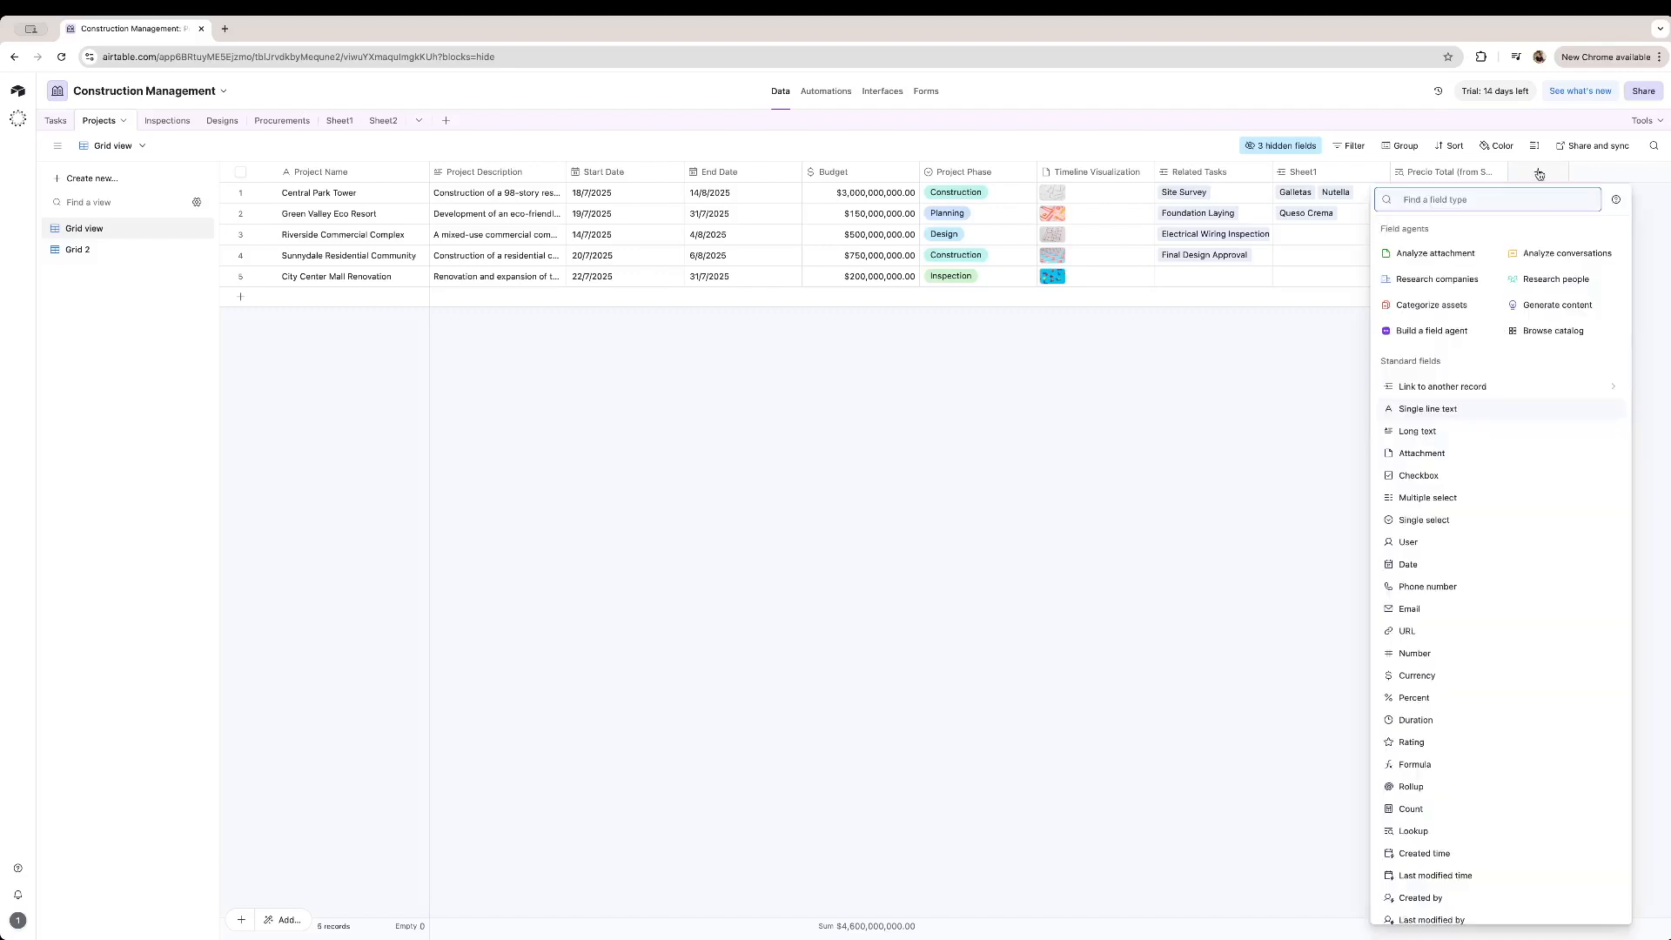
pyautogui.write('look')
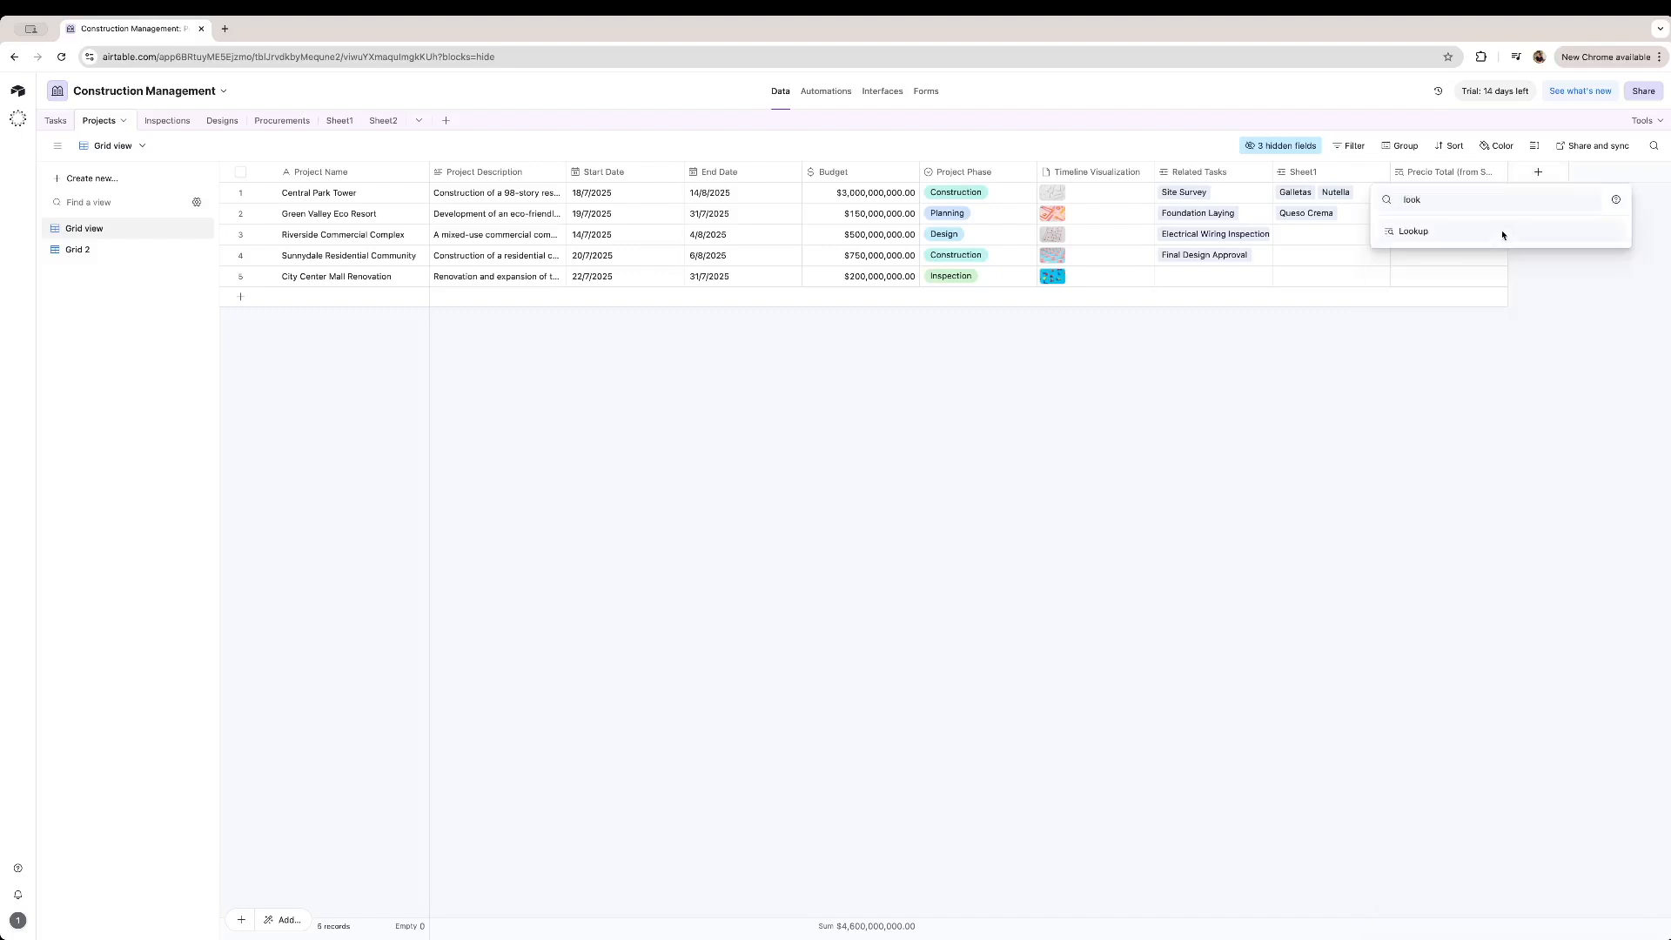
pyautogui.click(1503, 232)
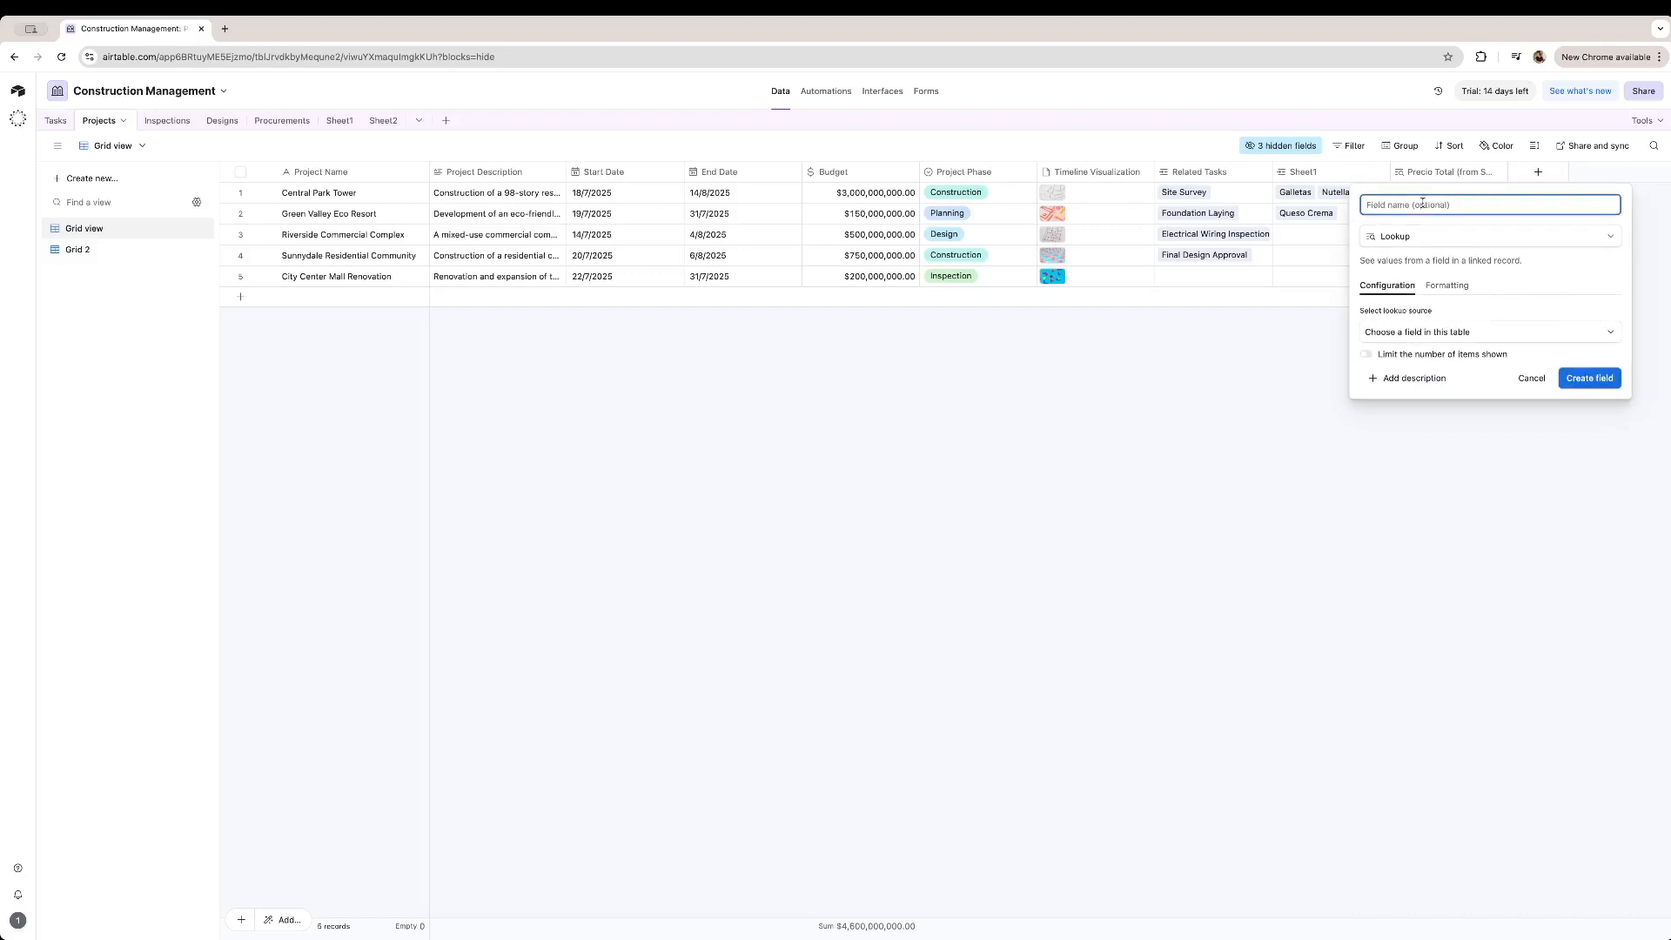
pyautogui.write('Loo')
pyautogui.press('BackSpace')
pyautogui.press('BackSpace')
pyautogui.press('BackSpace')
pyautogui.press('BackSpace')
pyautogui.press('BackSpace')
pyautogui.press('BackSpace')
pyautogui.press('BackSpace')
pyautogui.press('BackSpace')
# Use Sheet1 as the lookup source, choose its Precio Total field, and create the lookup field.
pyautogui.click(1424, 334)
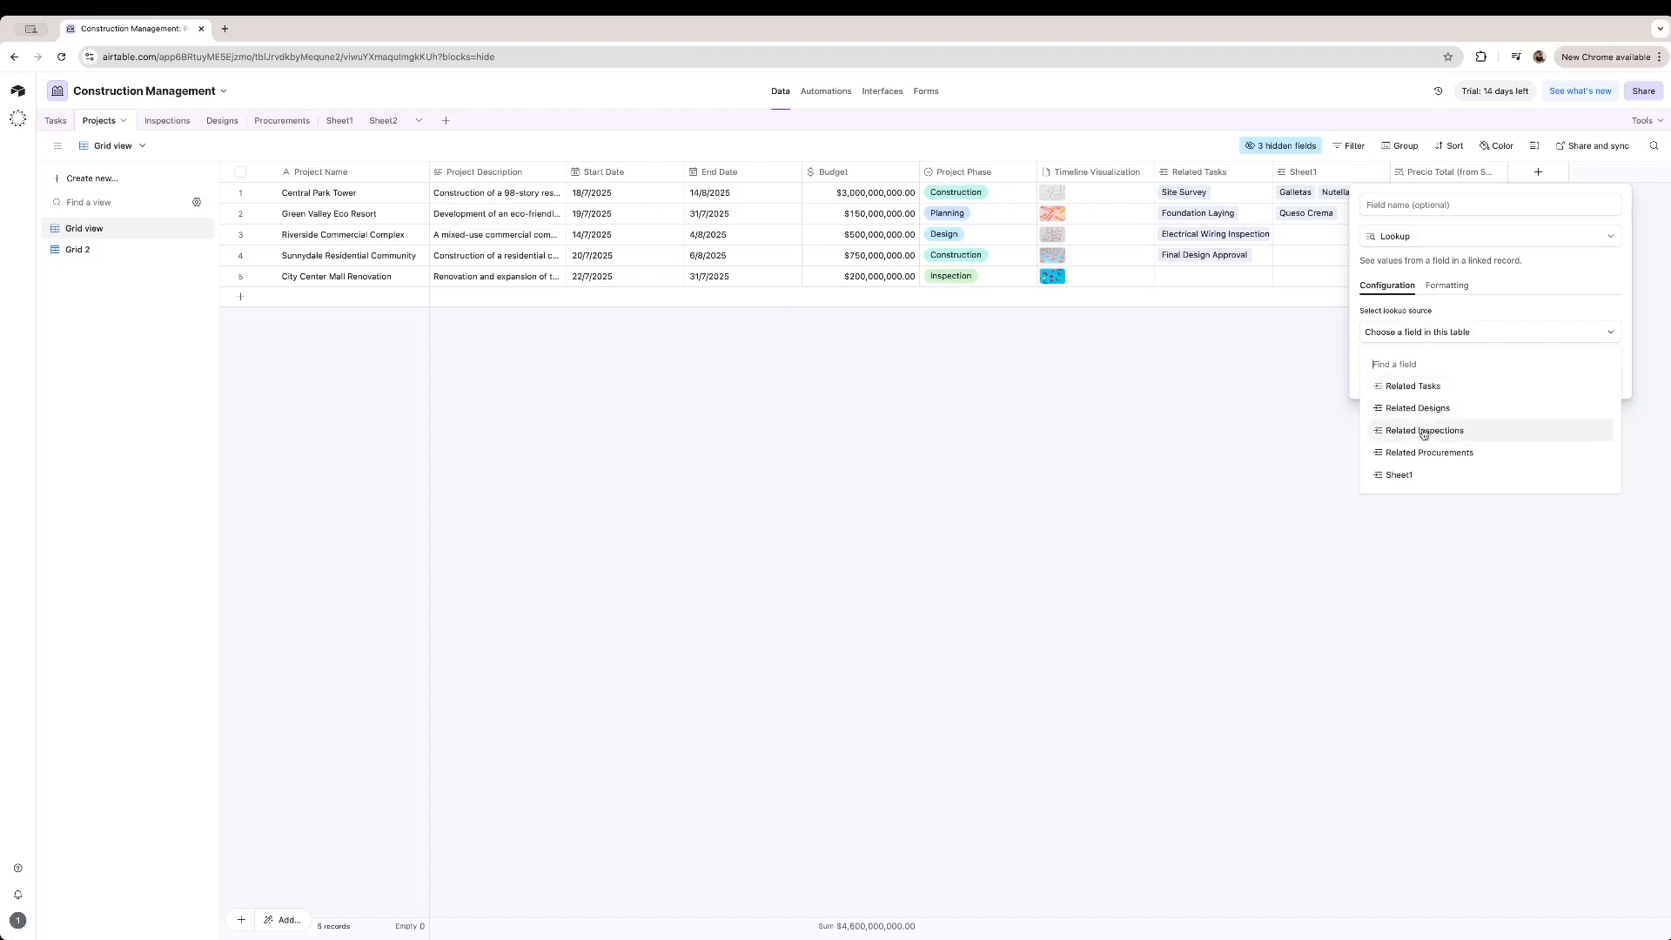
pyautogui.click(1399, 474)
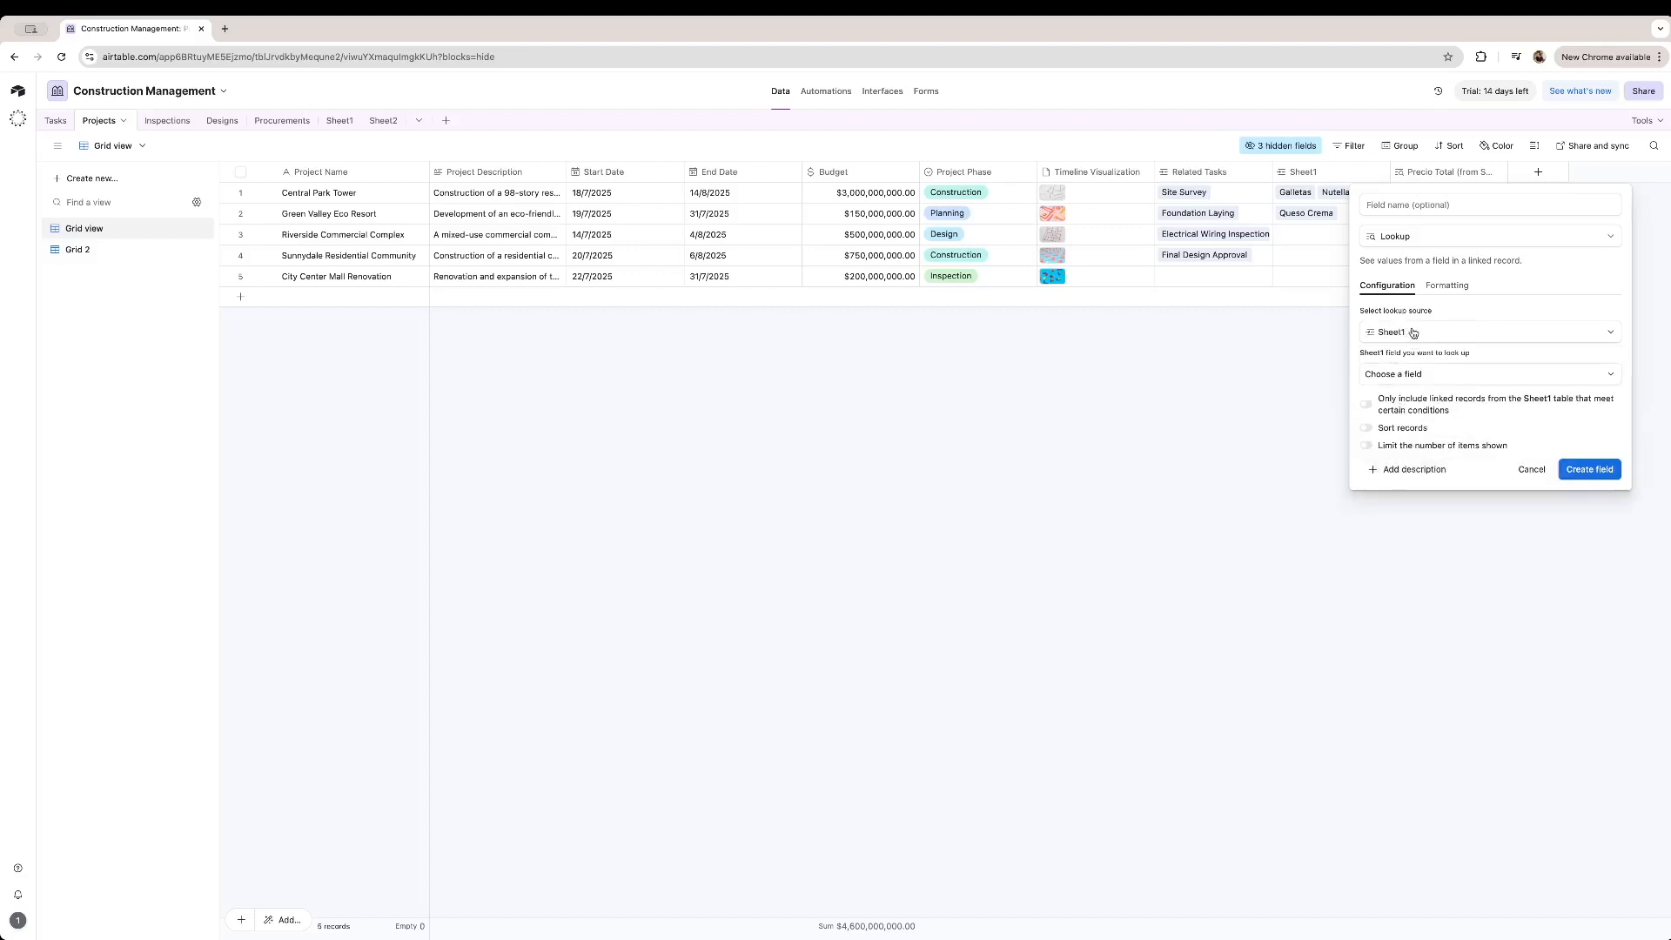
pyautogui.click(1413, 375)
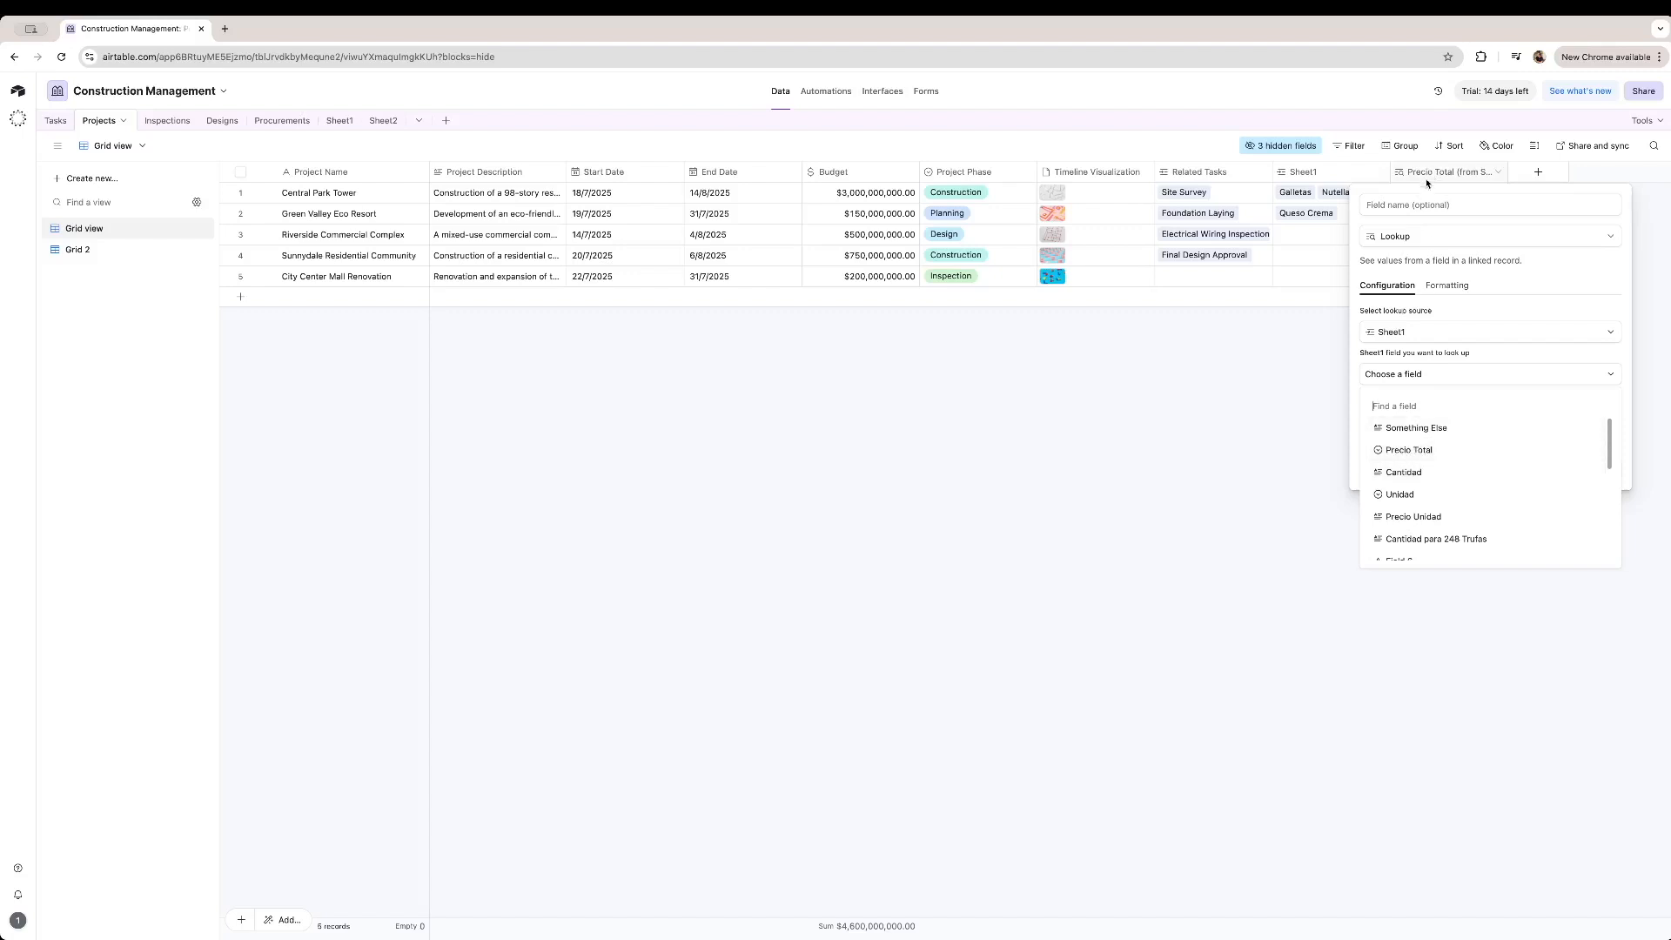
pyautogui.click(1404, 450)
pyautogui.click(1601, 471)
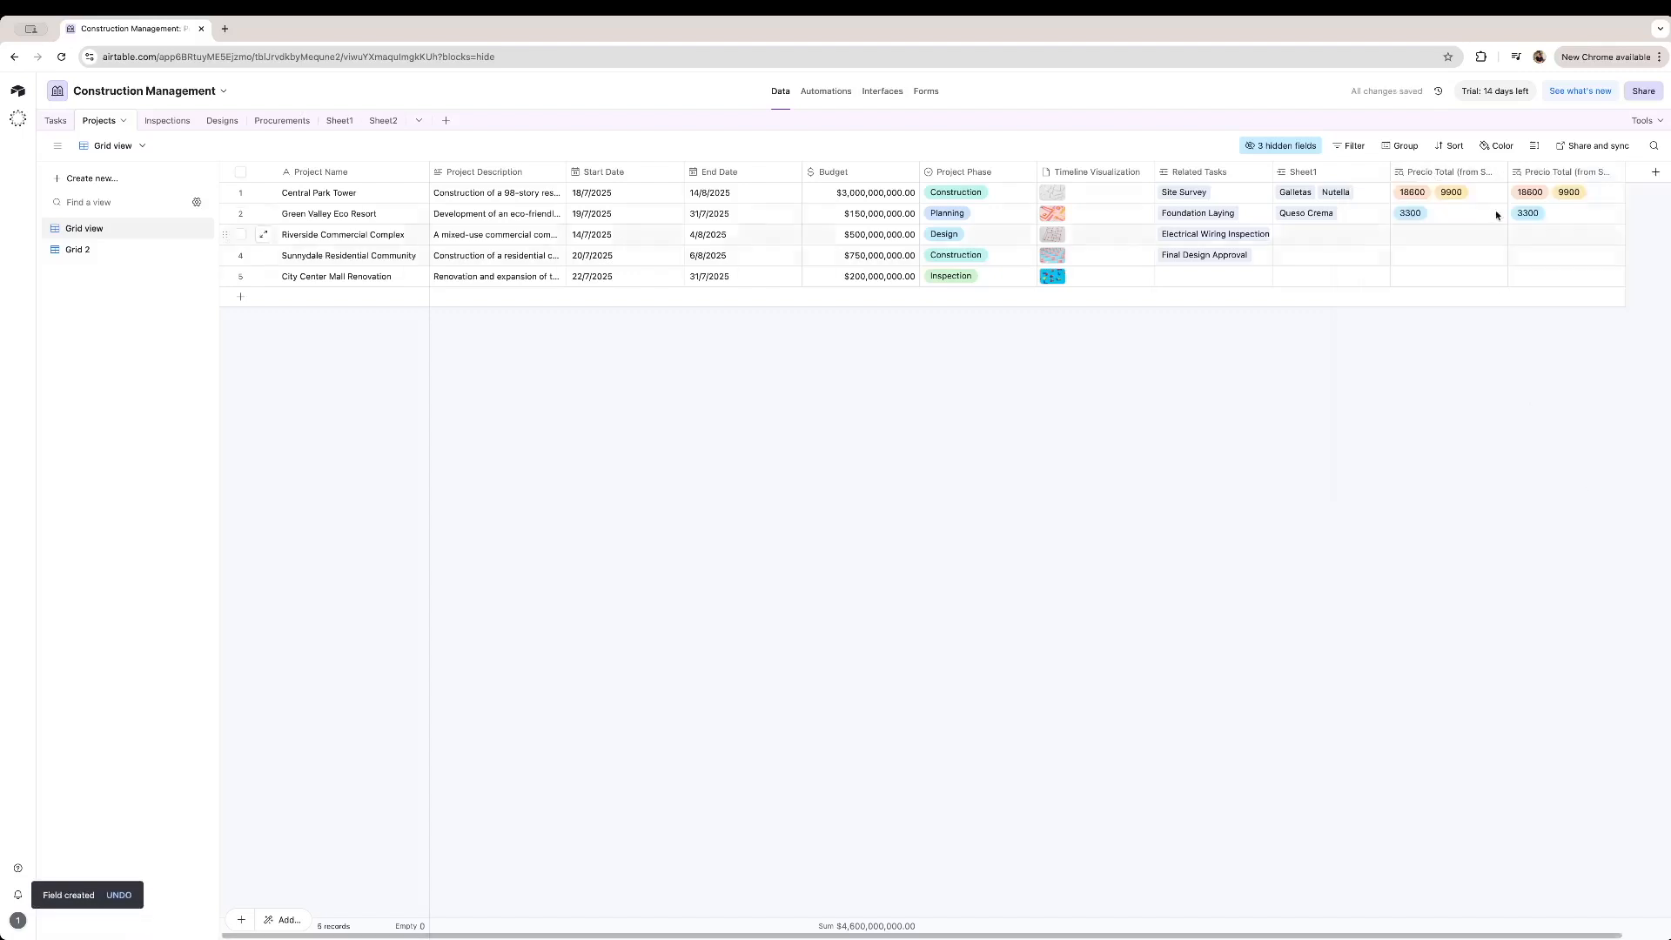
# Link the Leche Condensada record from Sheet1 to the Central Park Tower project.
pyautogui.hscroll(1, 1461, 249)
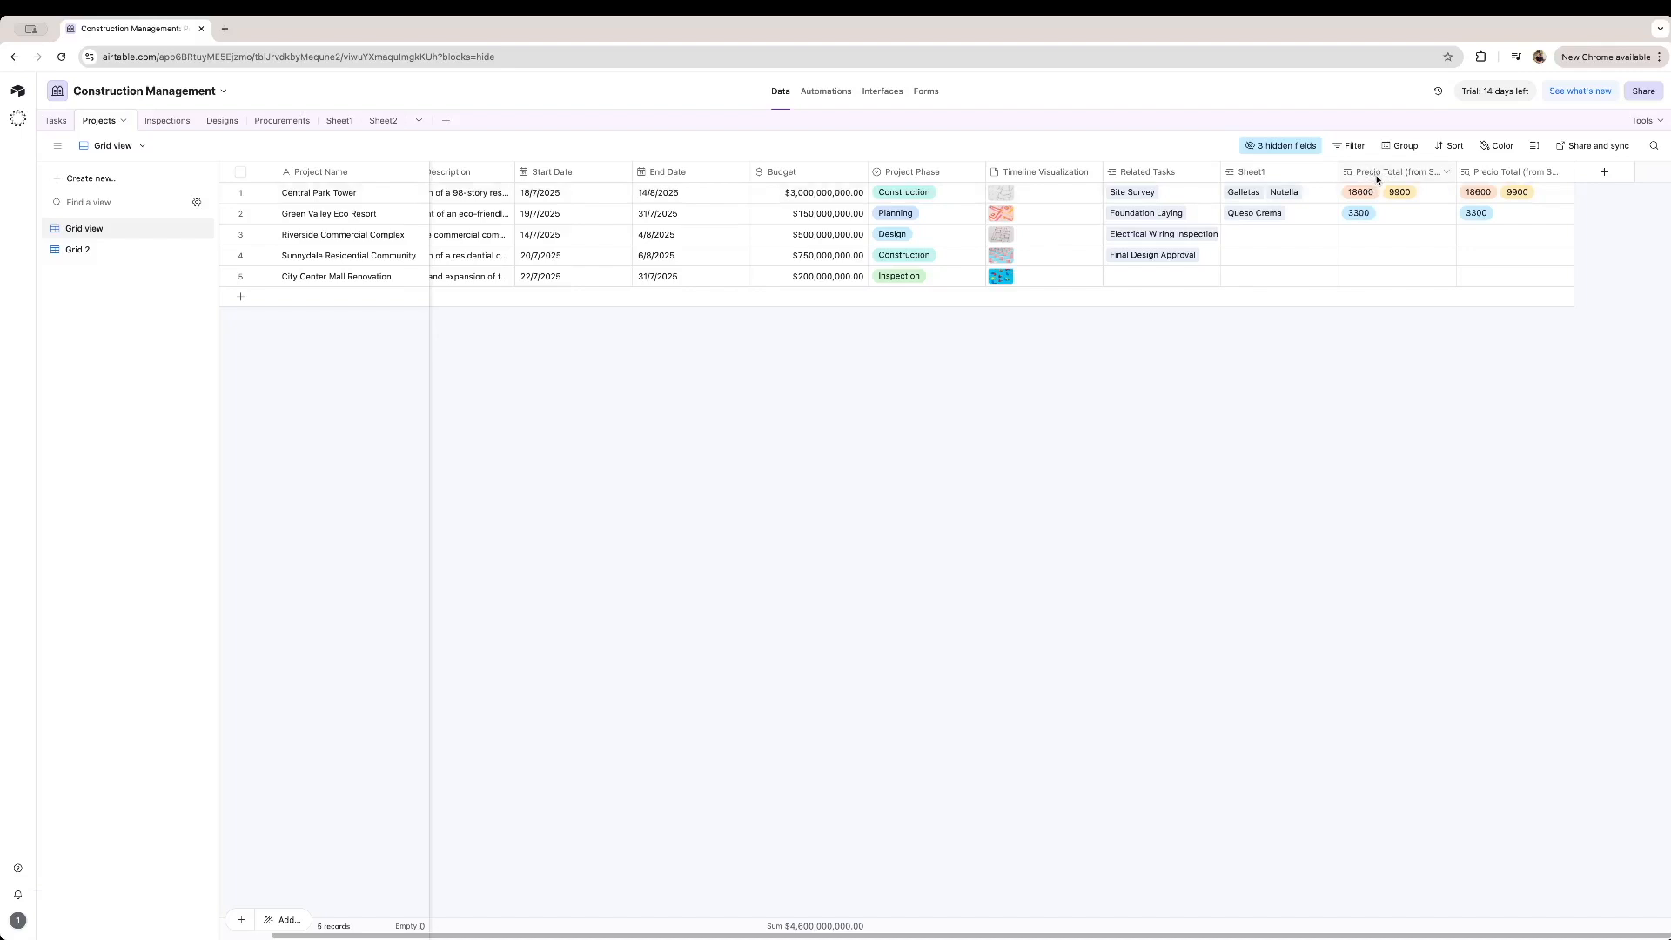
pyautogui.click(1306, 199)
pyautogui.click(1232, 209)
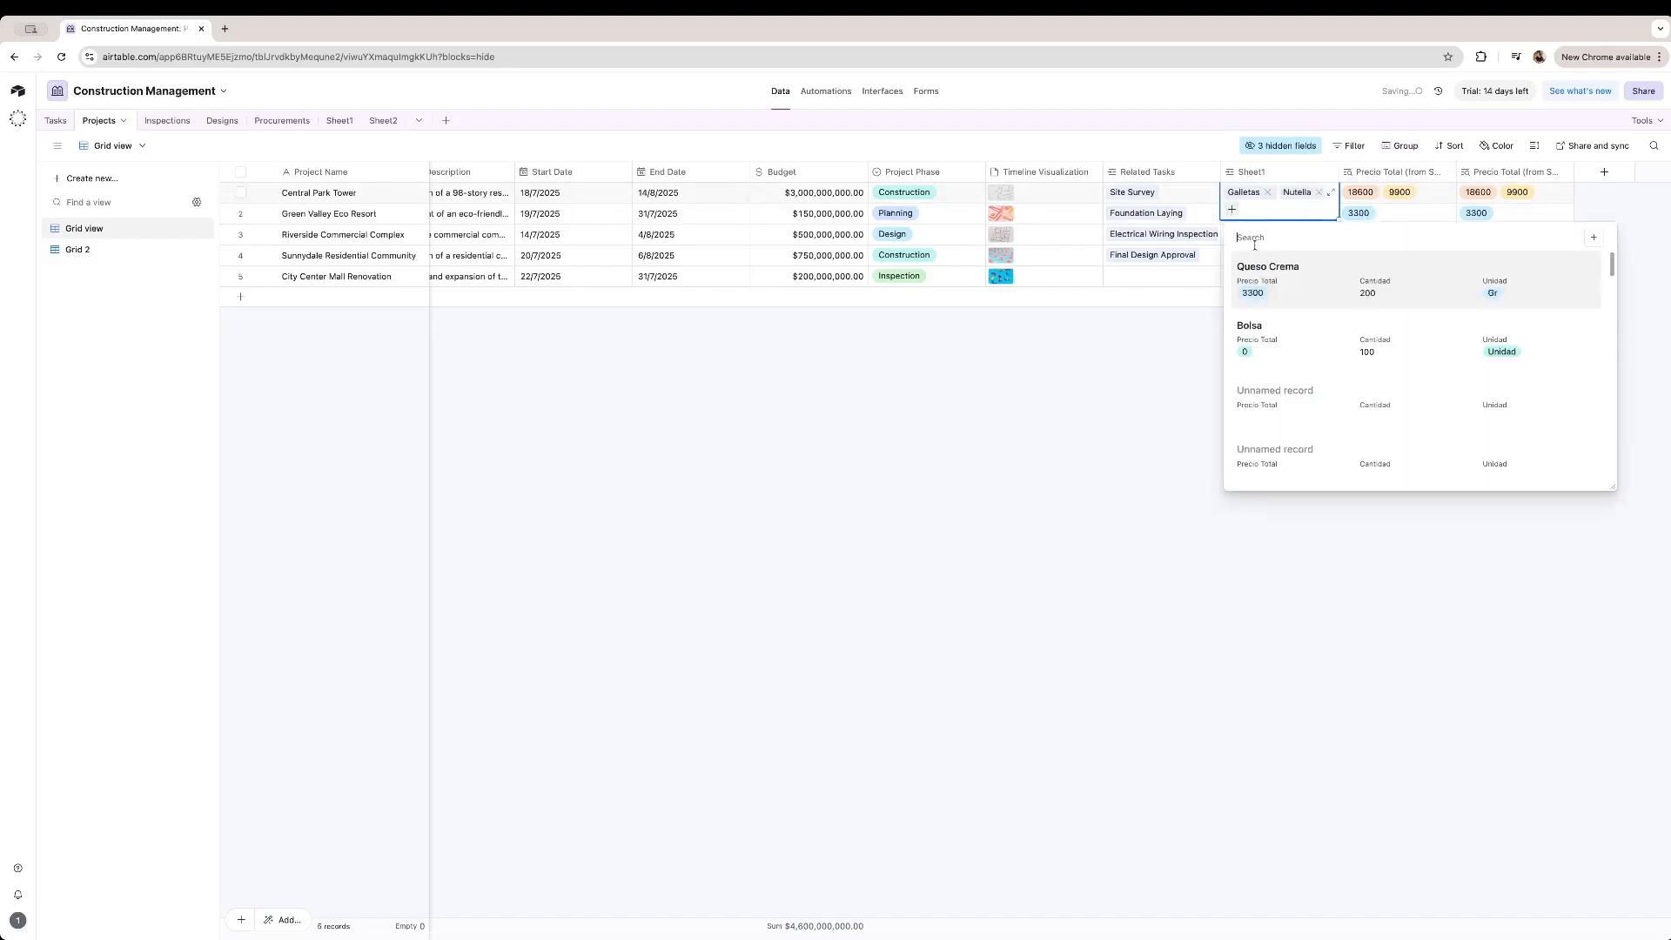
pyautogui.scroll(-5, 1321, 370)
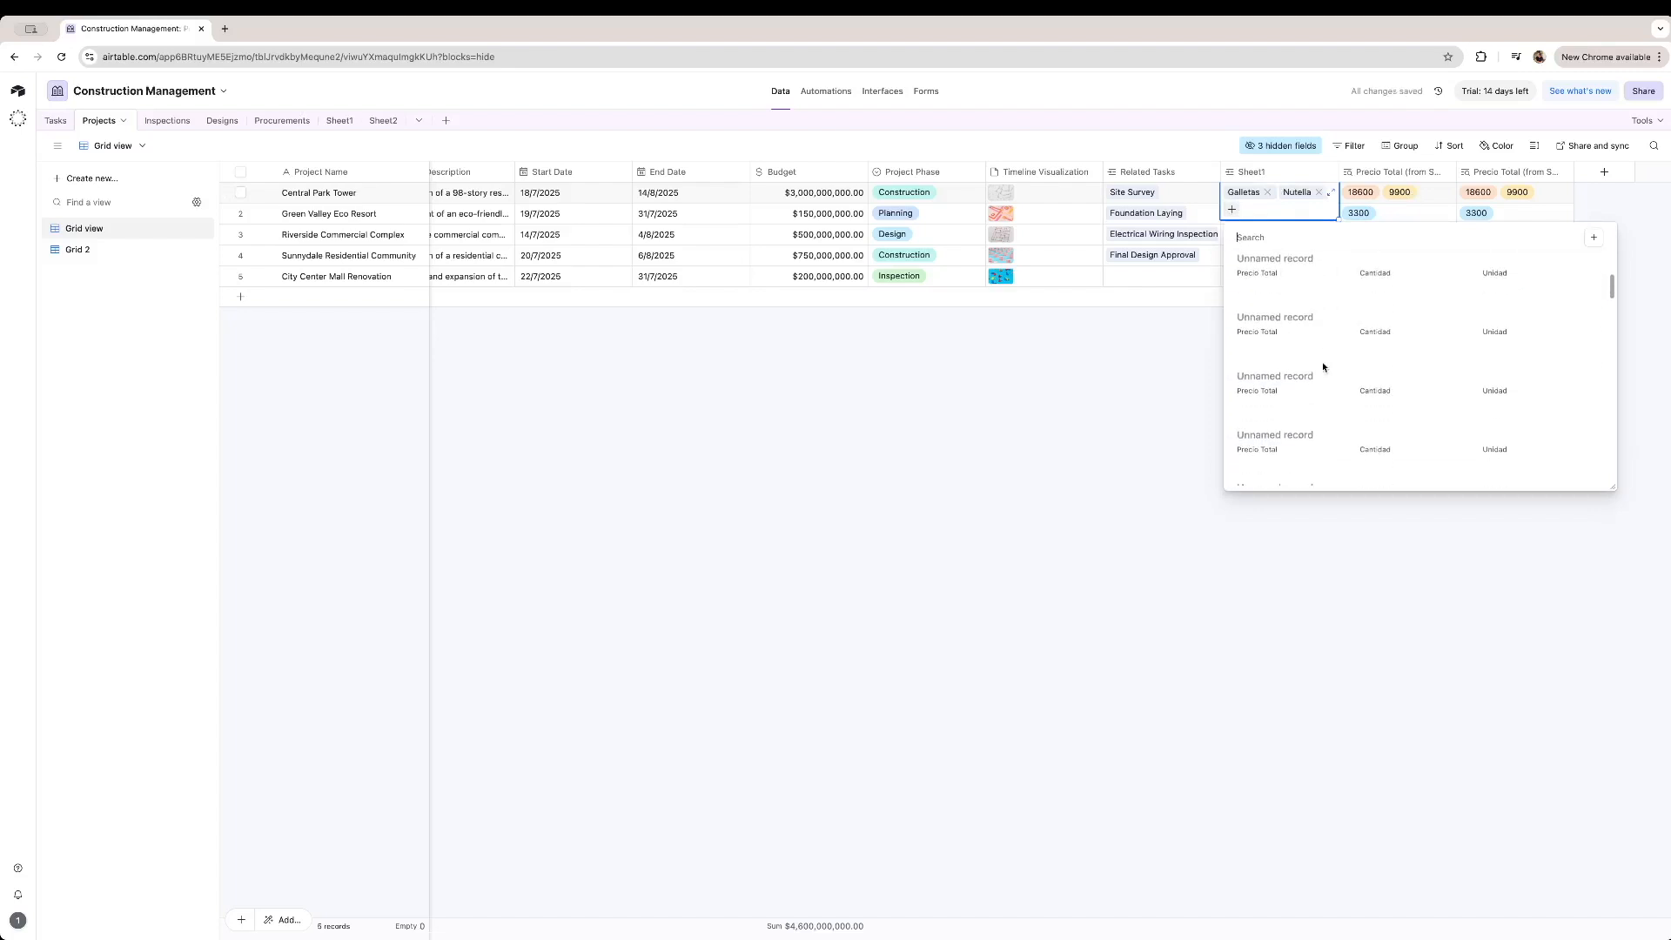
pyautogui.click(1305, 407)
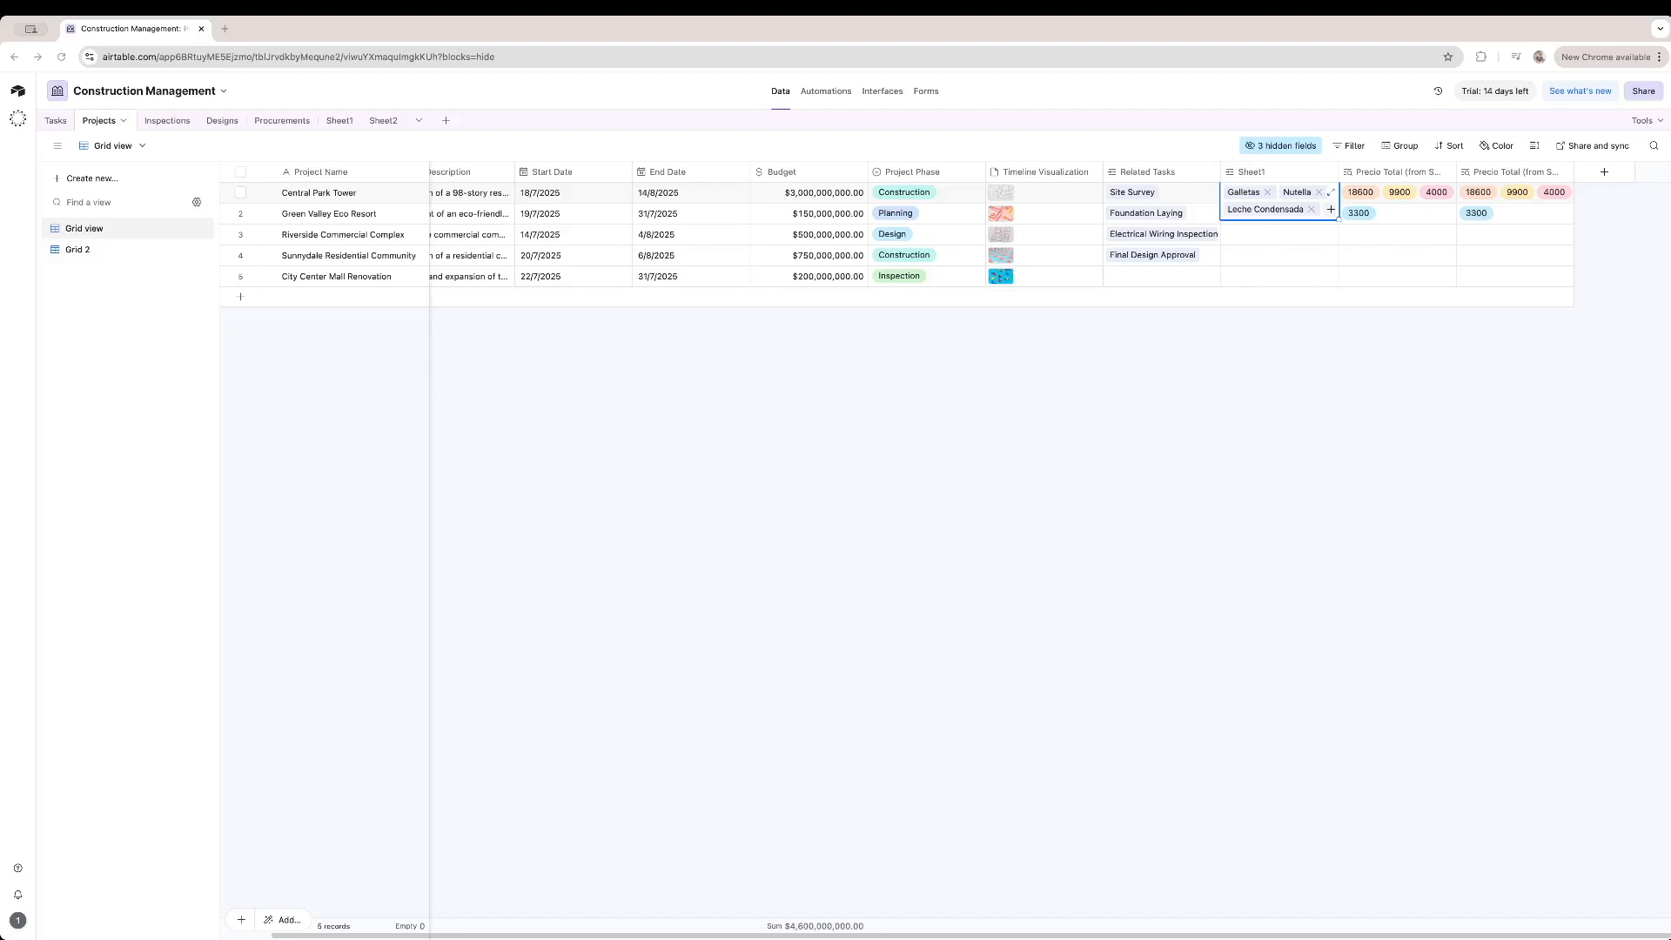
# Create a Lookup field in the Projects table that shows the Unidad values from Sheet1.
pyautogui.click(1605, 172)
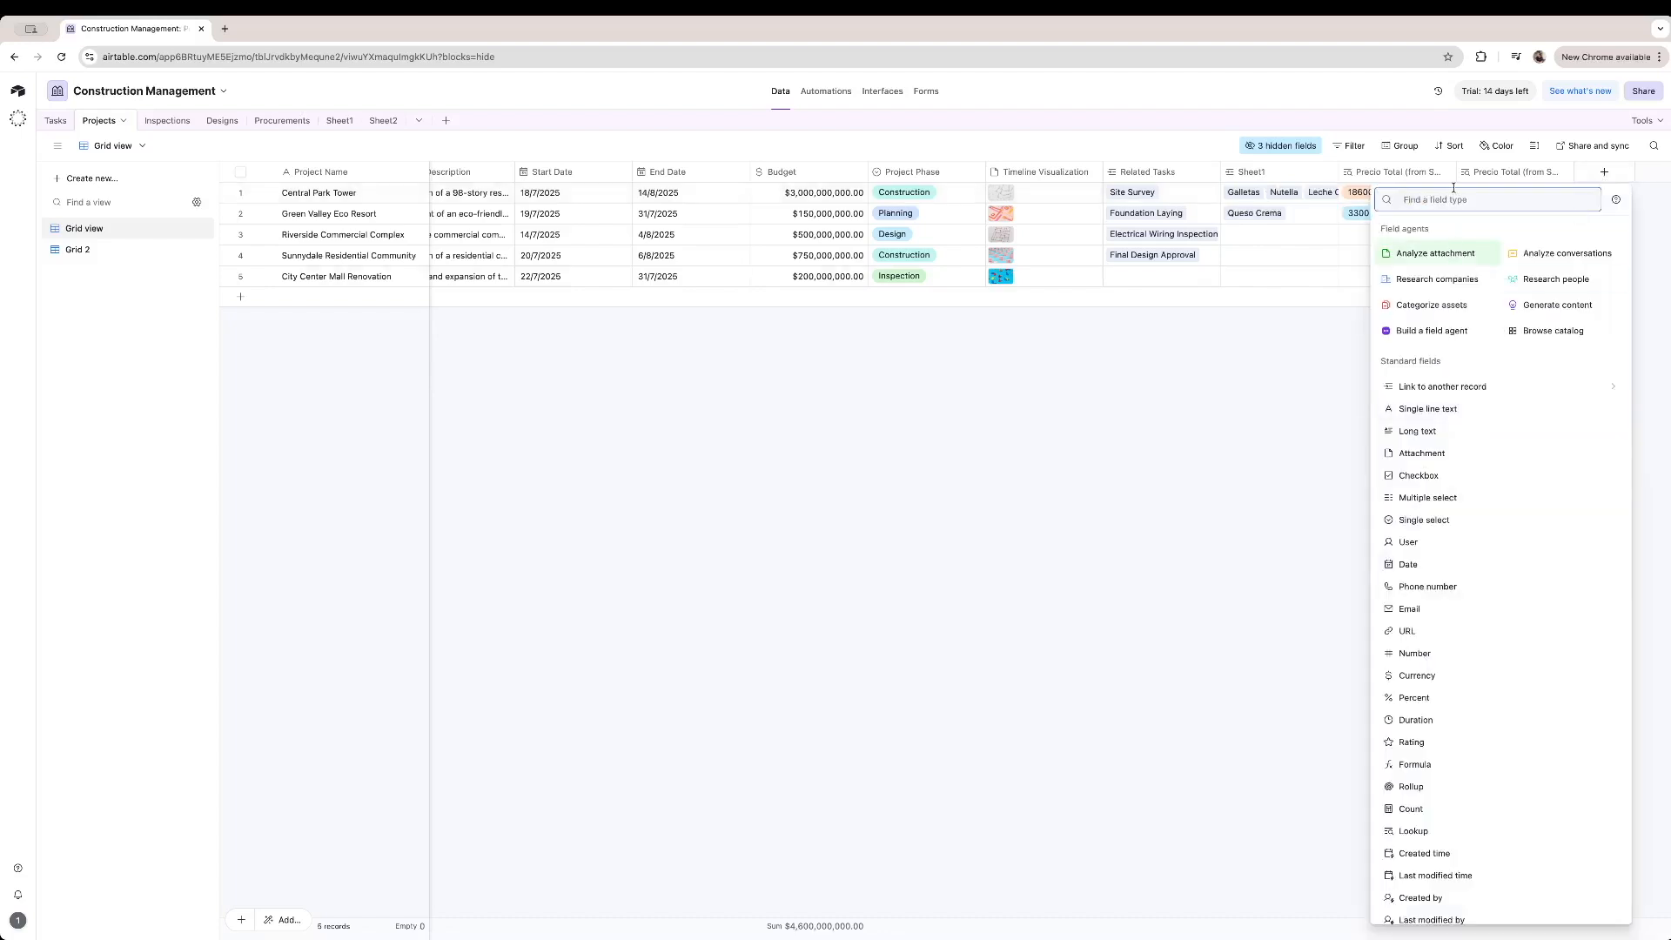
pyautogui.write('loo')
pyautogui.press('Return')
pyautogui.click(1474, 331)
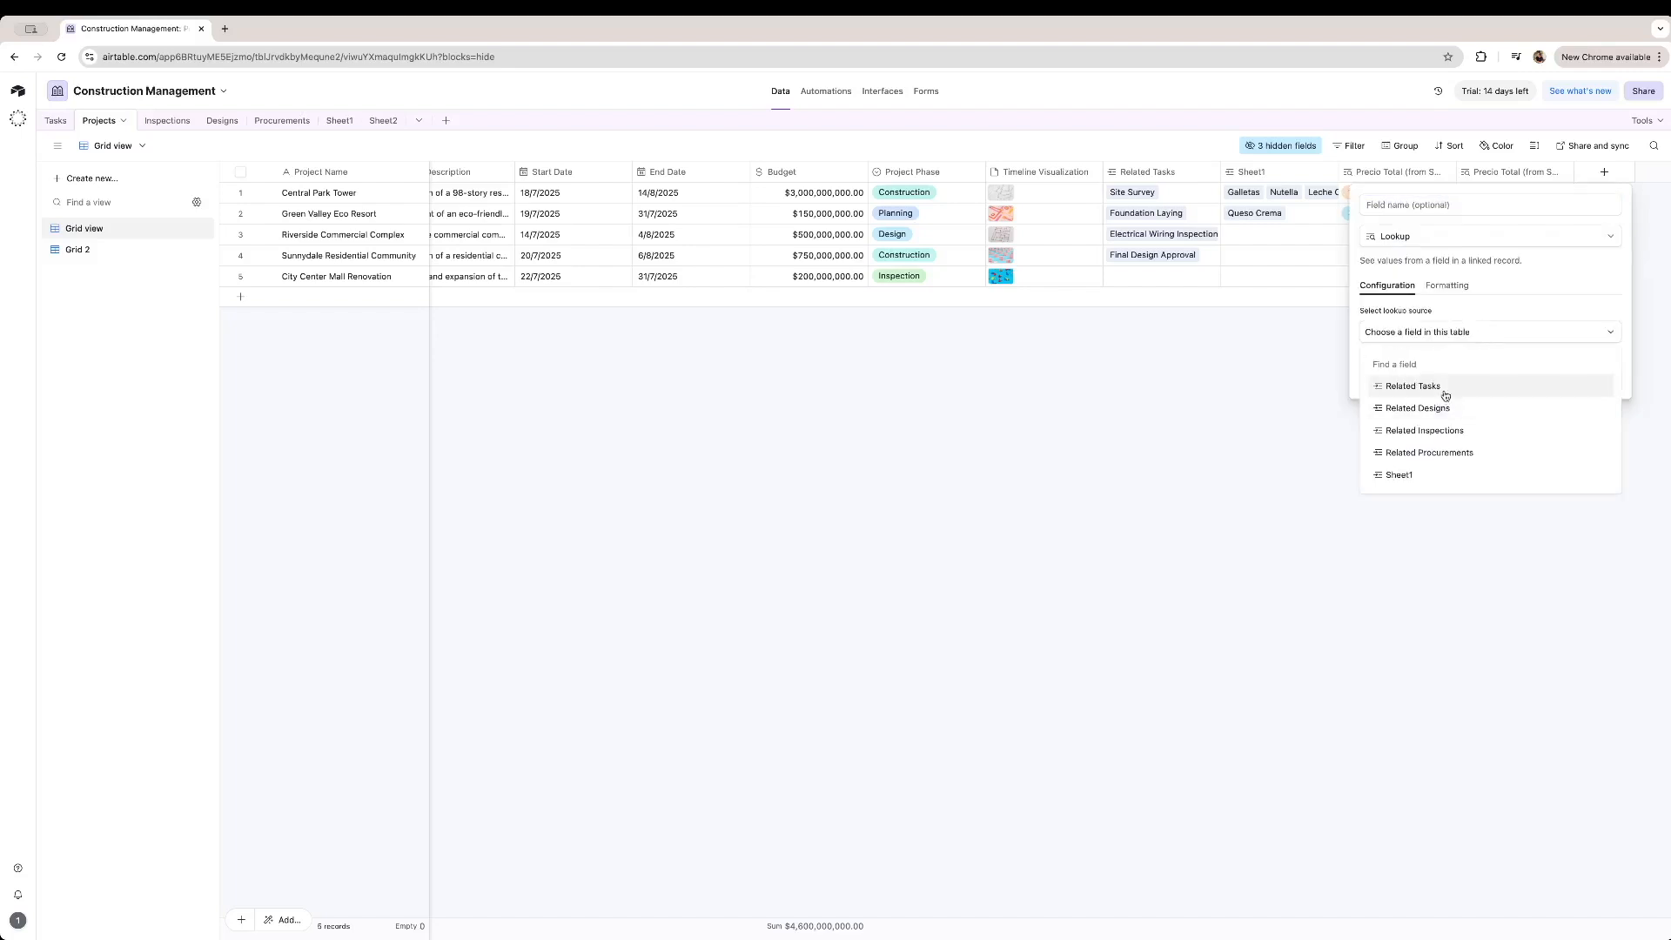
pyautogui.click(1425, 477)
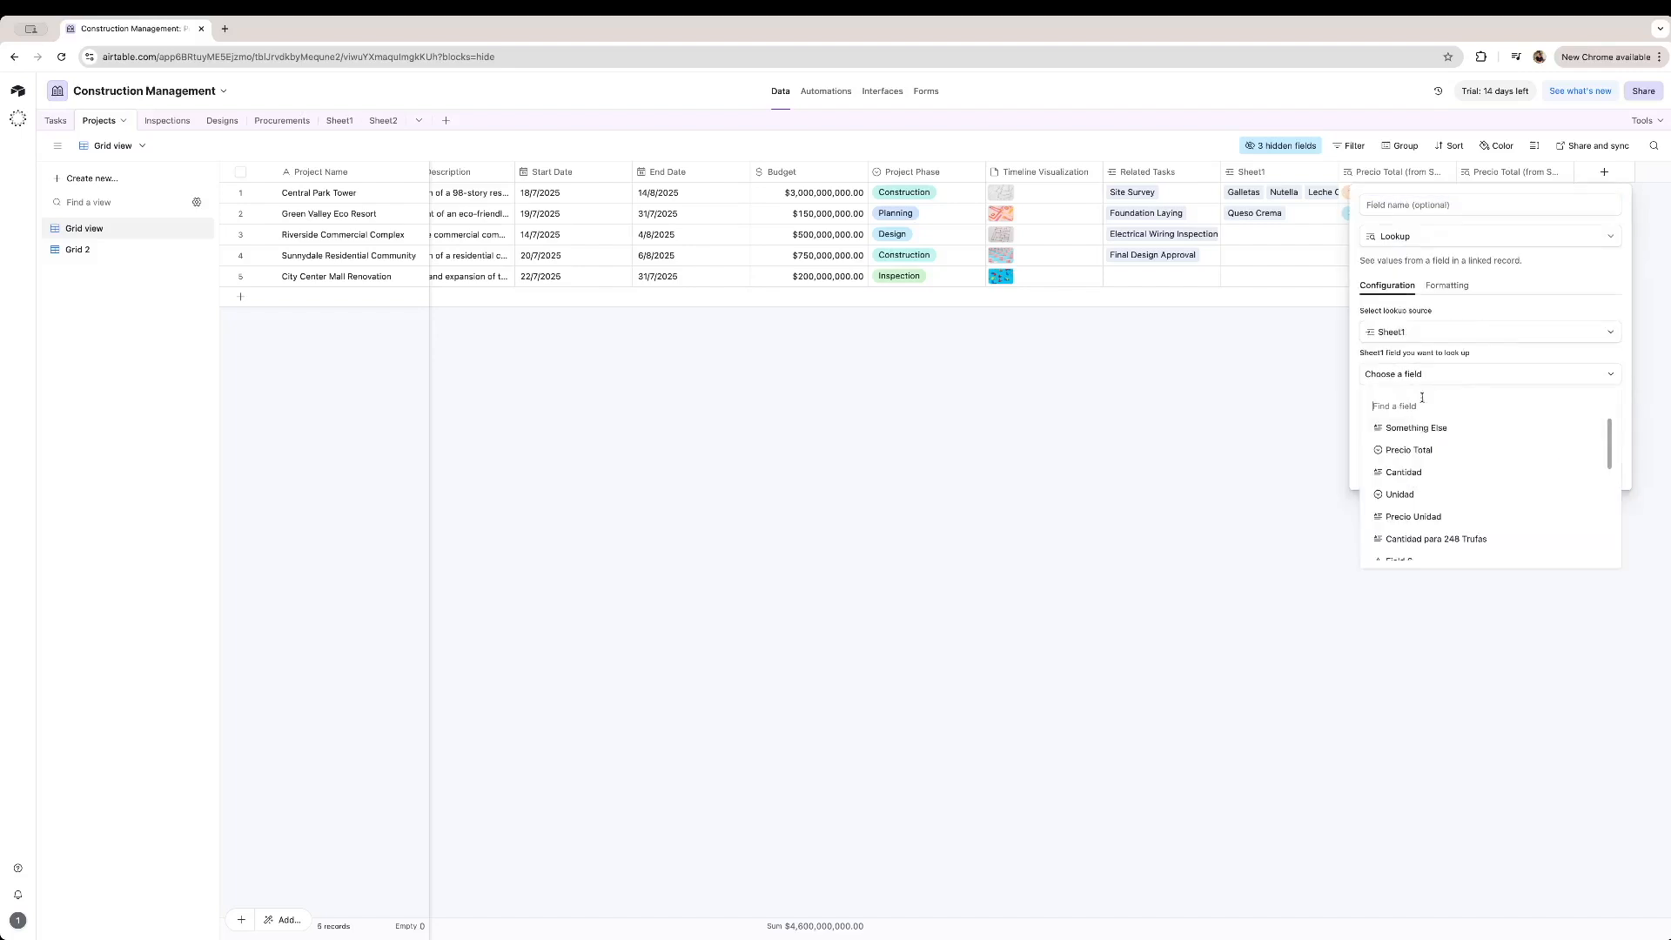
pyautogui.click(1428, 495)
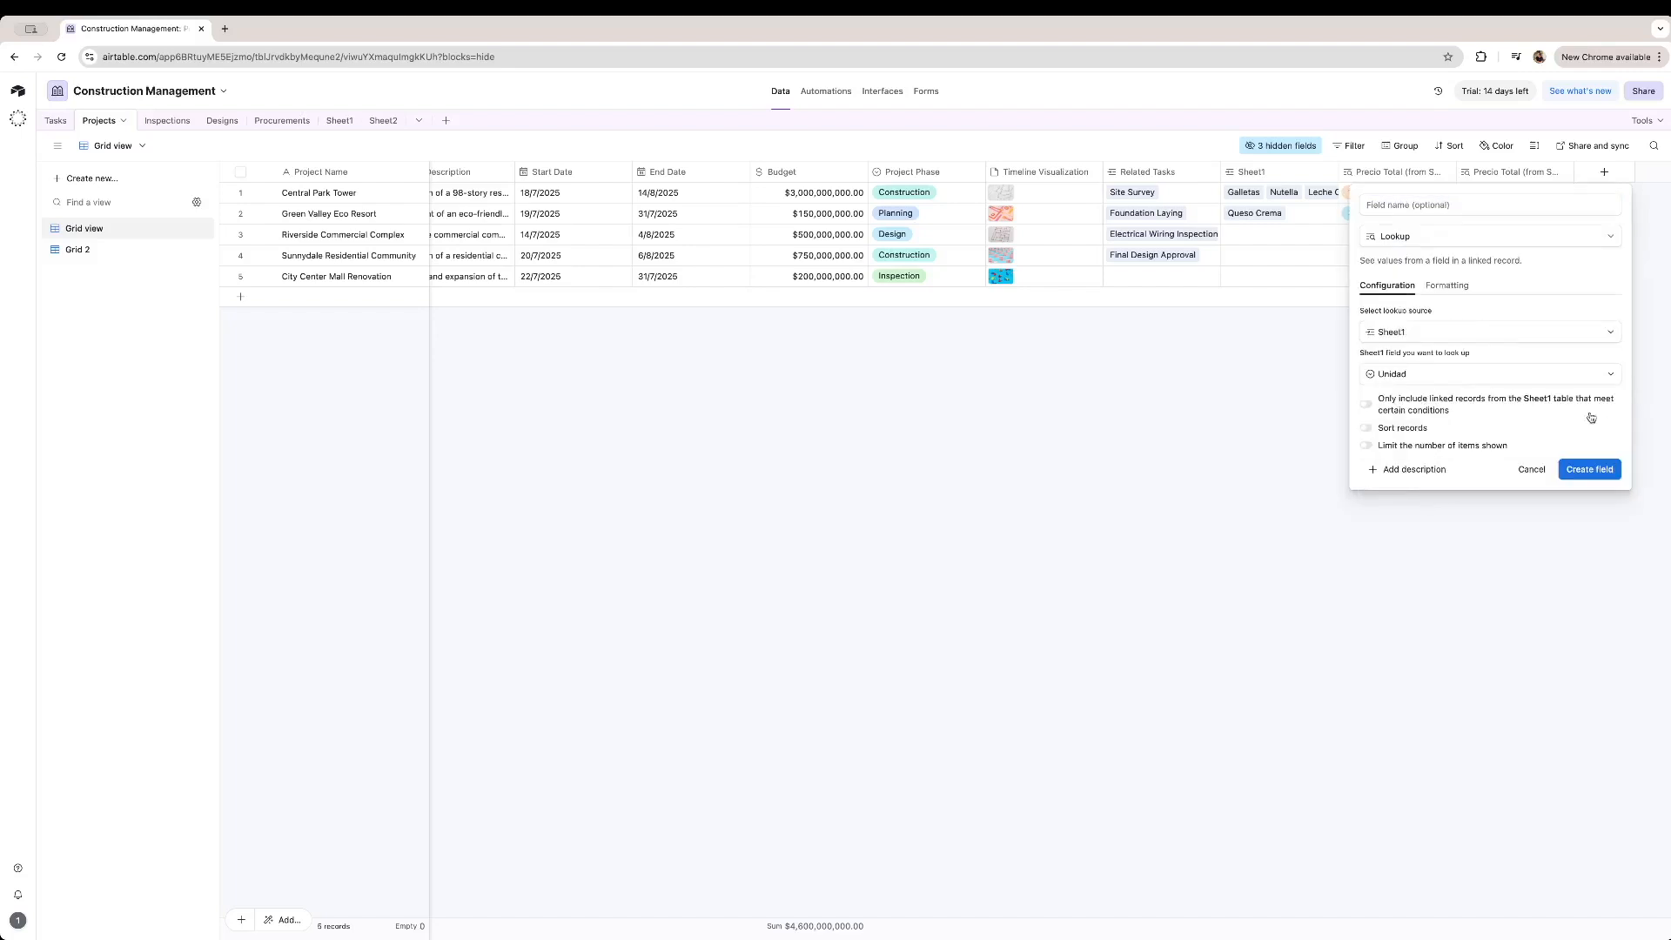
pyautogui.click(1577, 471)
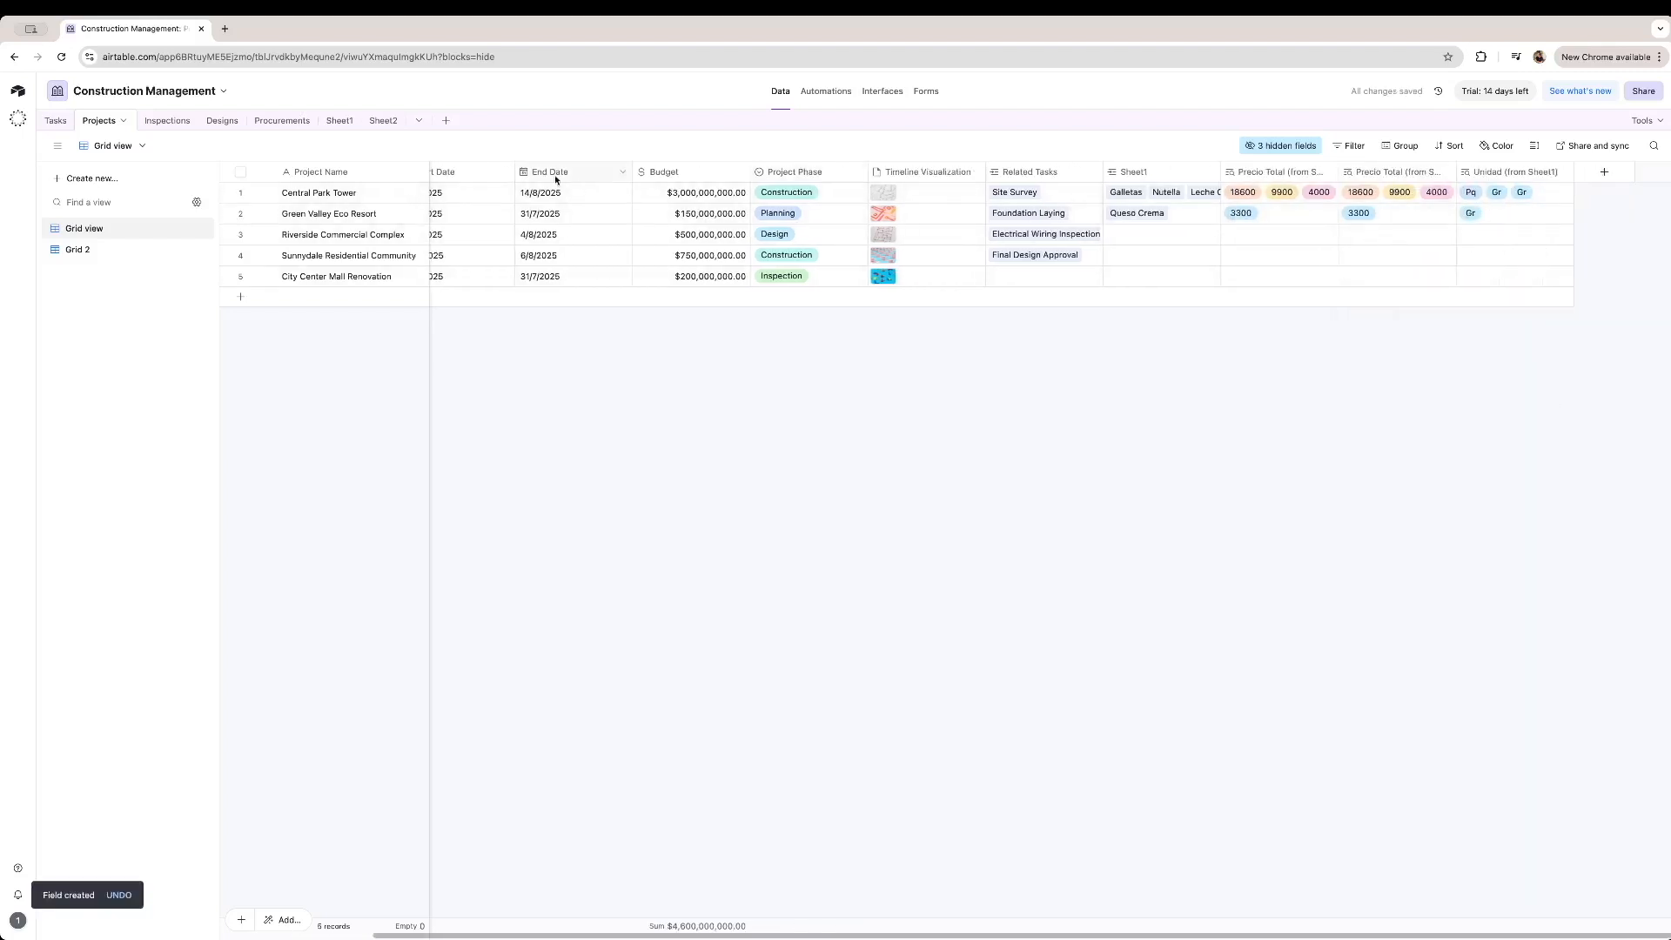
# Compare the Unidad values in Sheet1 with the Unidad lookup of the Central Park Tower project.
pyautogui.click(345, 122)
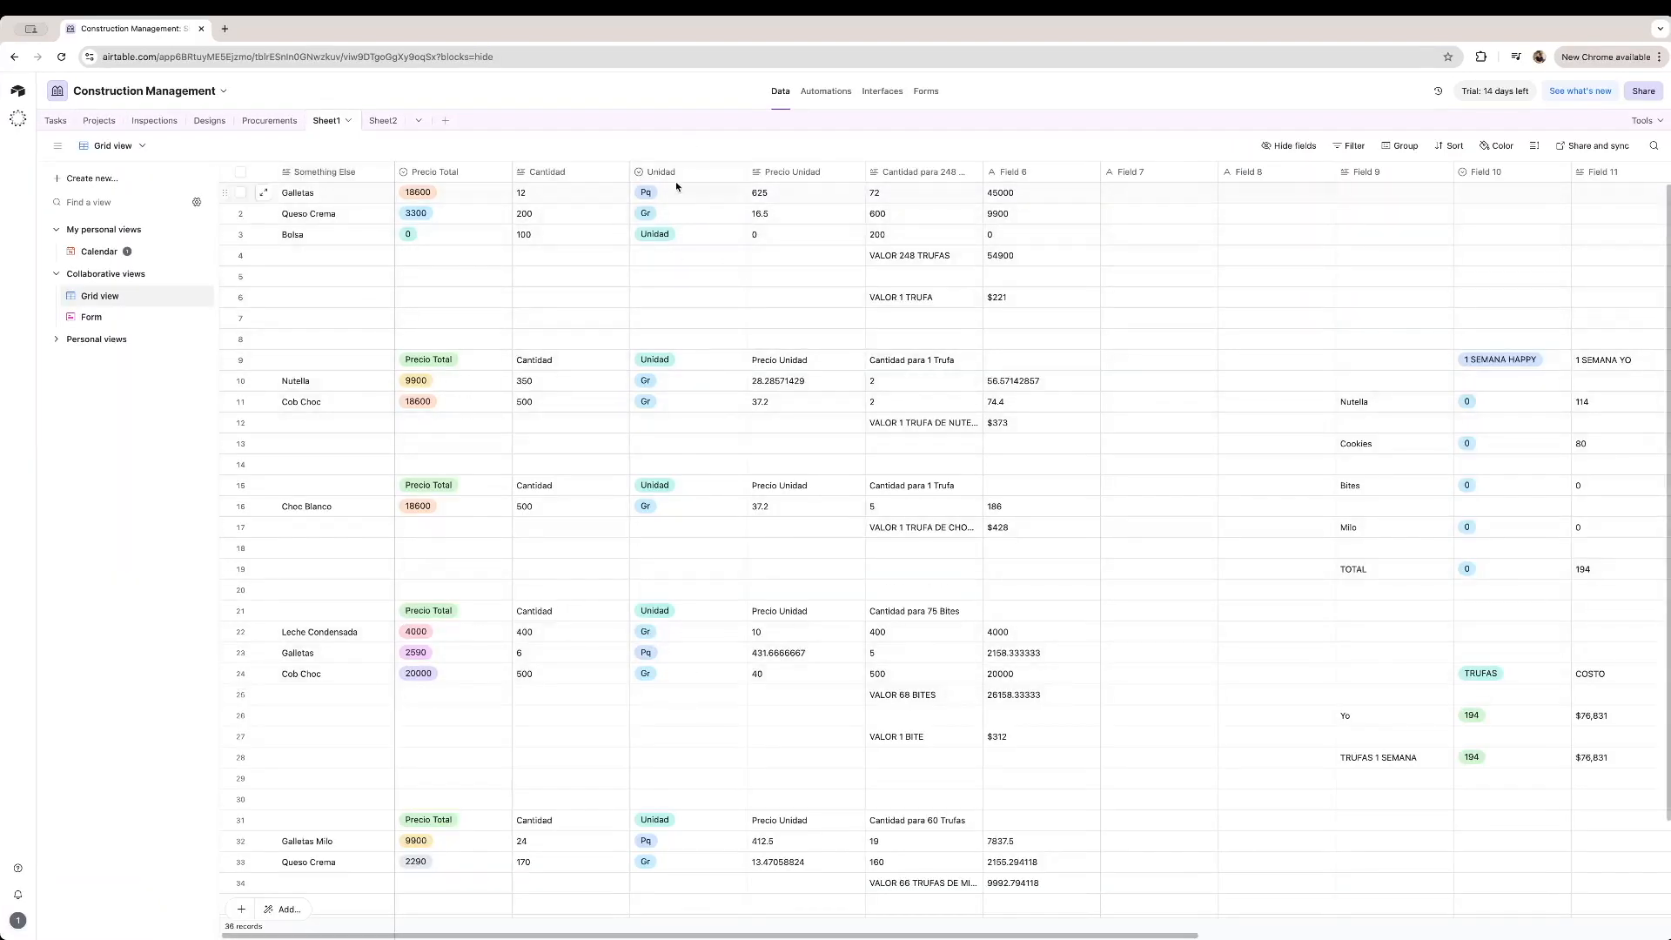
pyautogui.click(99, 120)
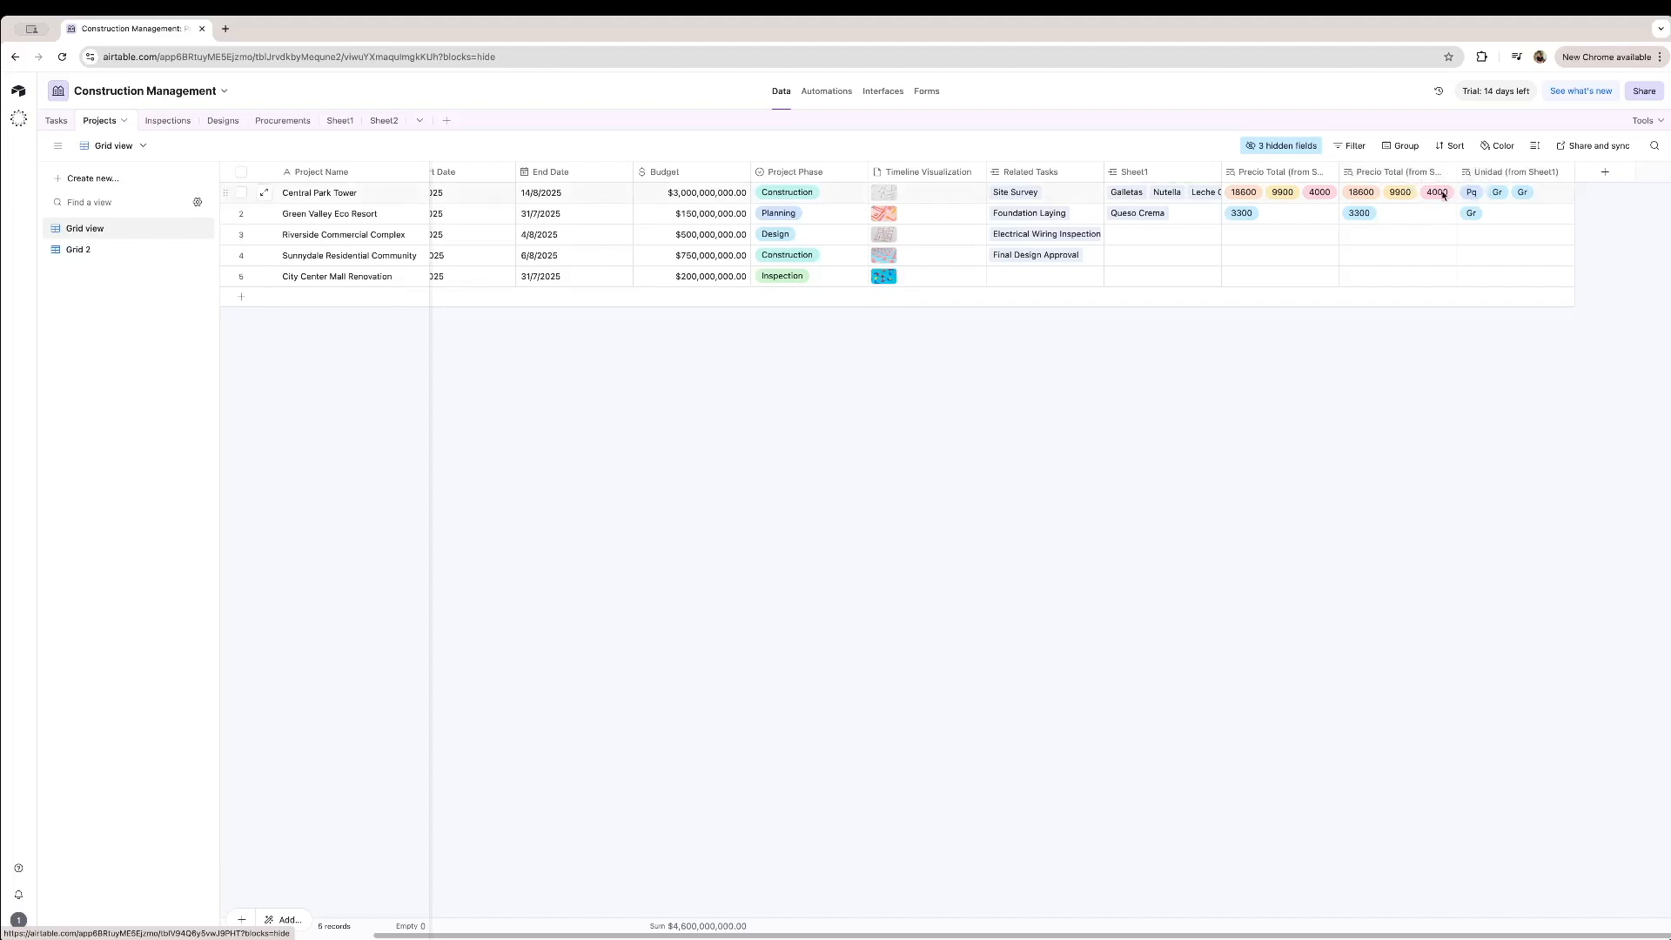
pyautogui.click(1500, 200)
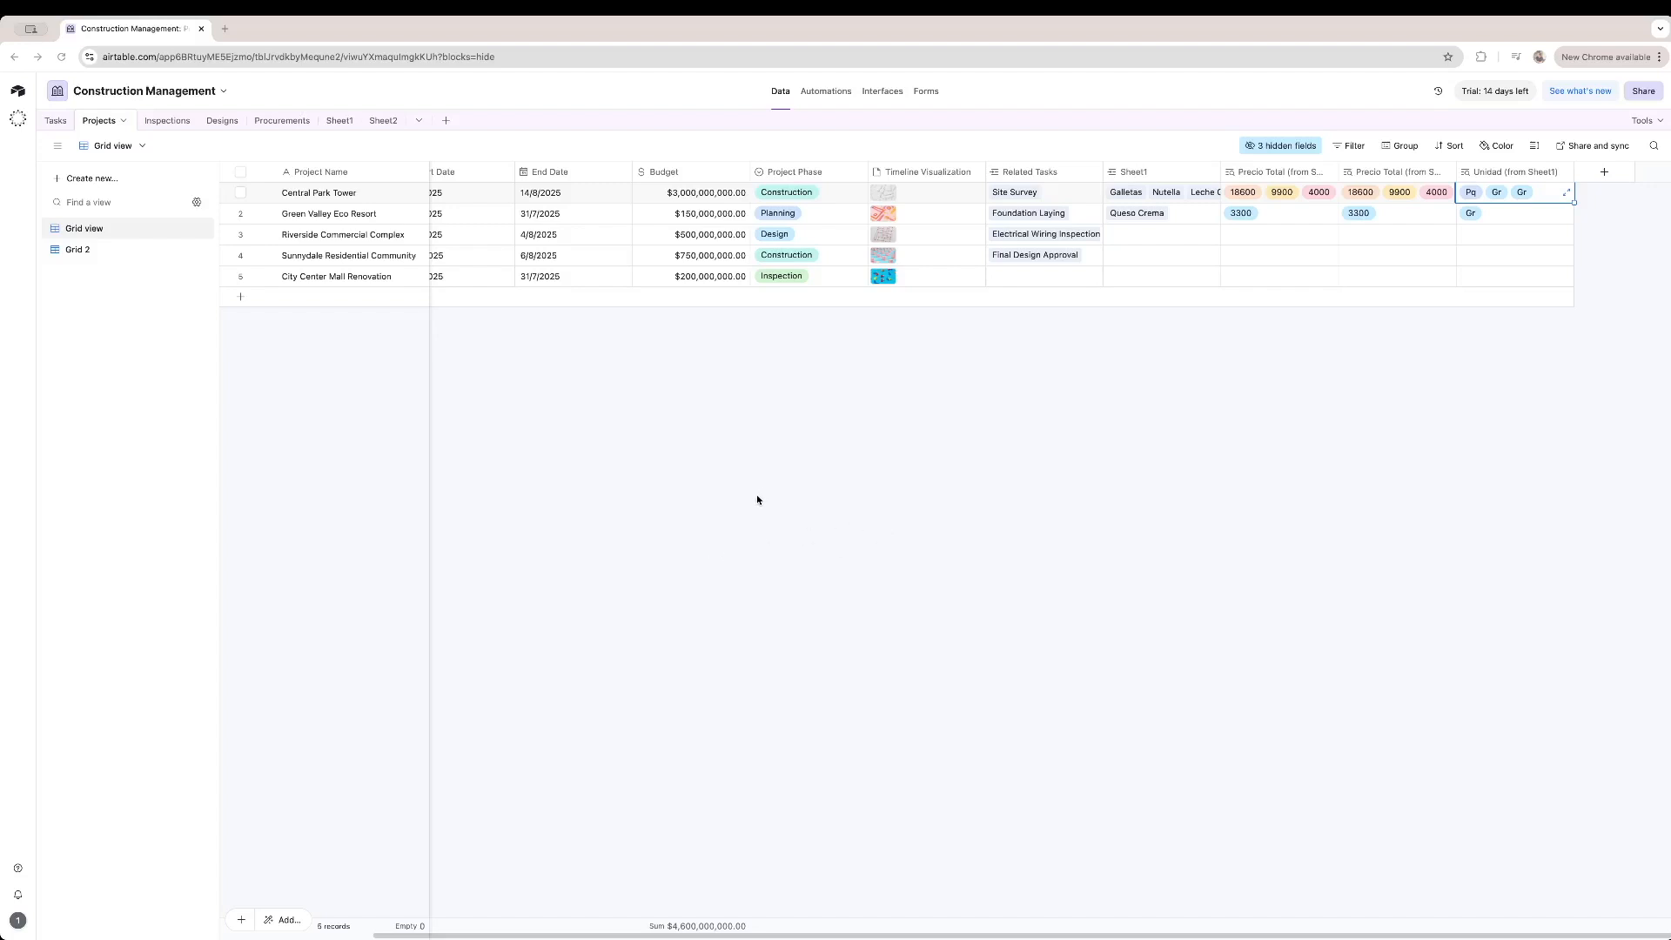
# Create a Rollup field in the Projects table with Sheet1 as its source and Precio Total as the rolled-up field.
pyautogui.click(1604, 173)
pyautogui.write('rollup')
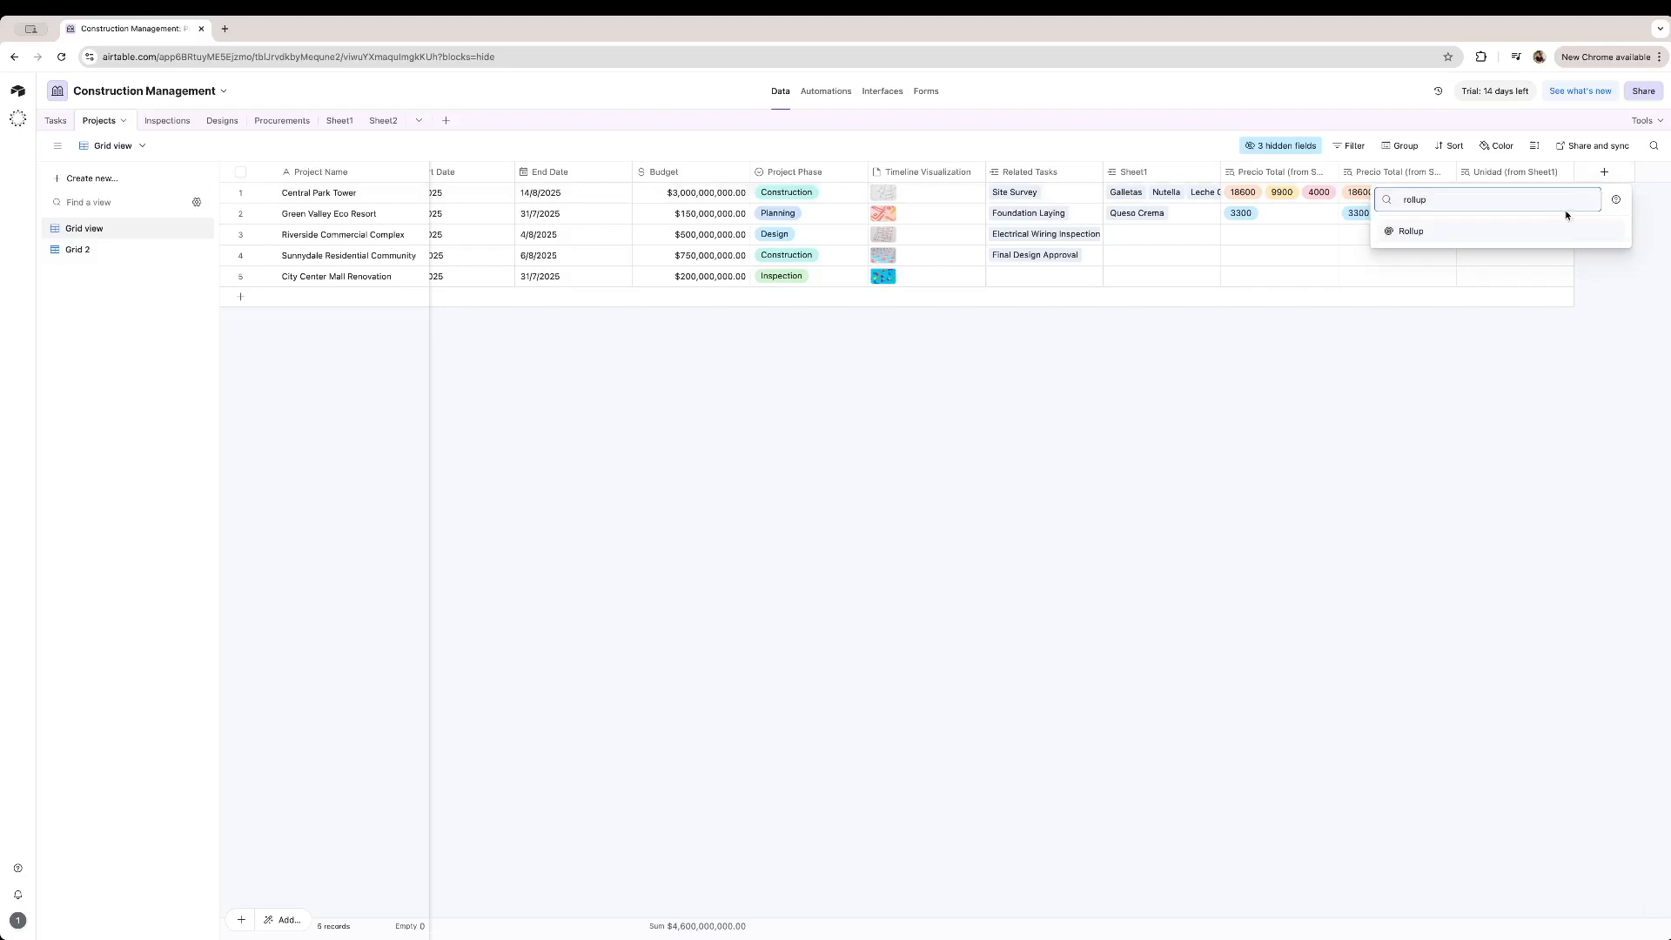
pyautogui.click(1532, 231)
pyautogui.click(1469, 329)
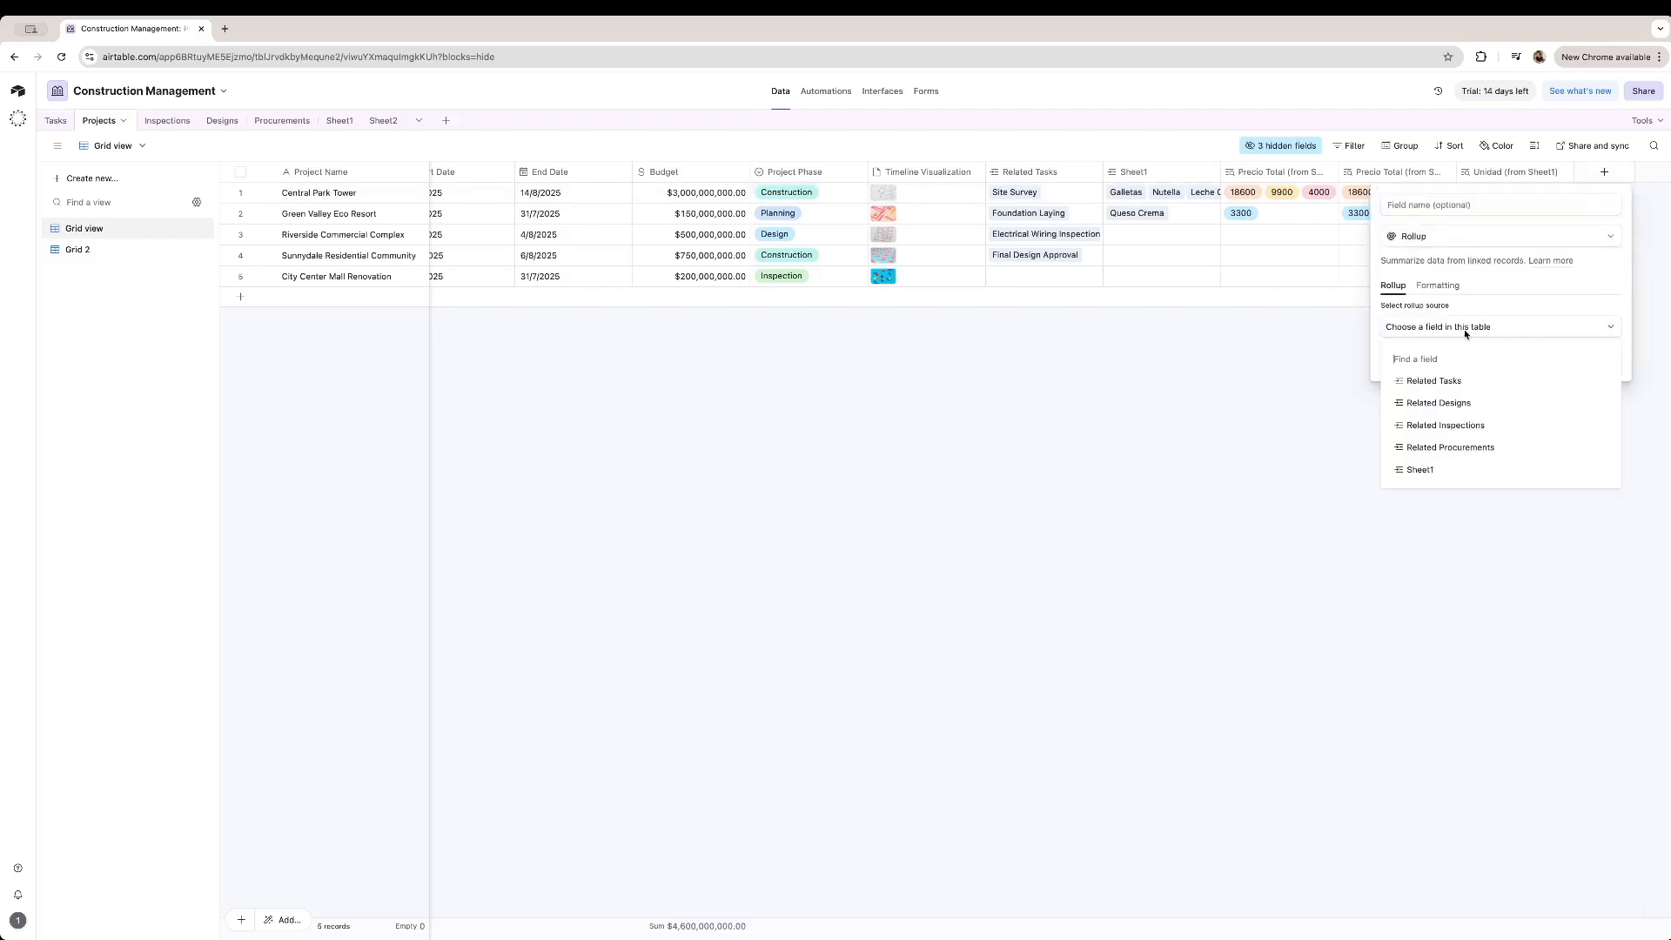
pyautogui.click(1438, 471)
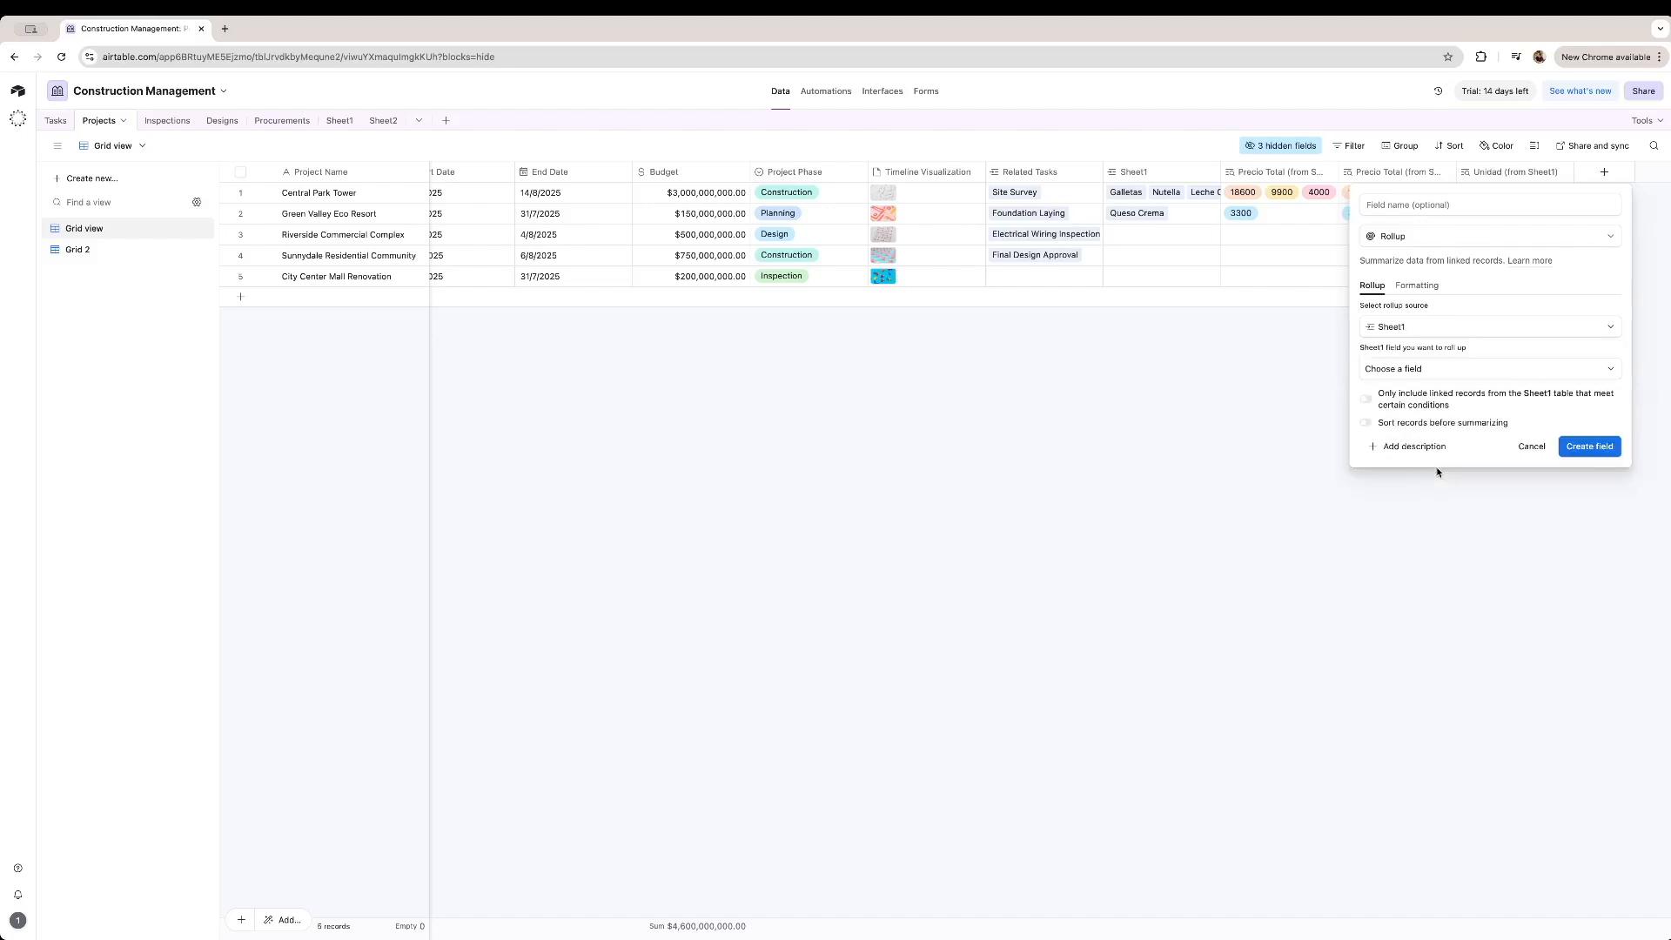
pyautogui.click(1398, 371)
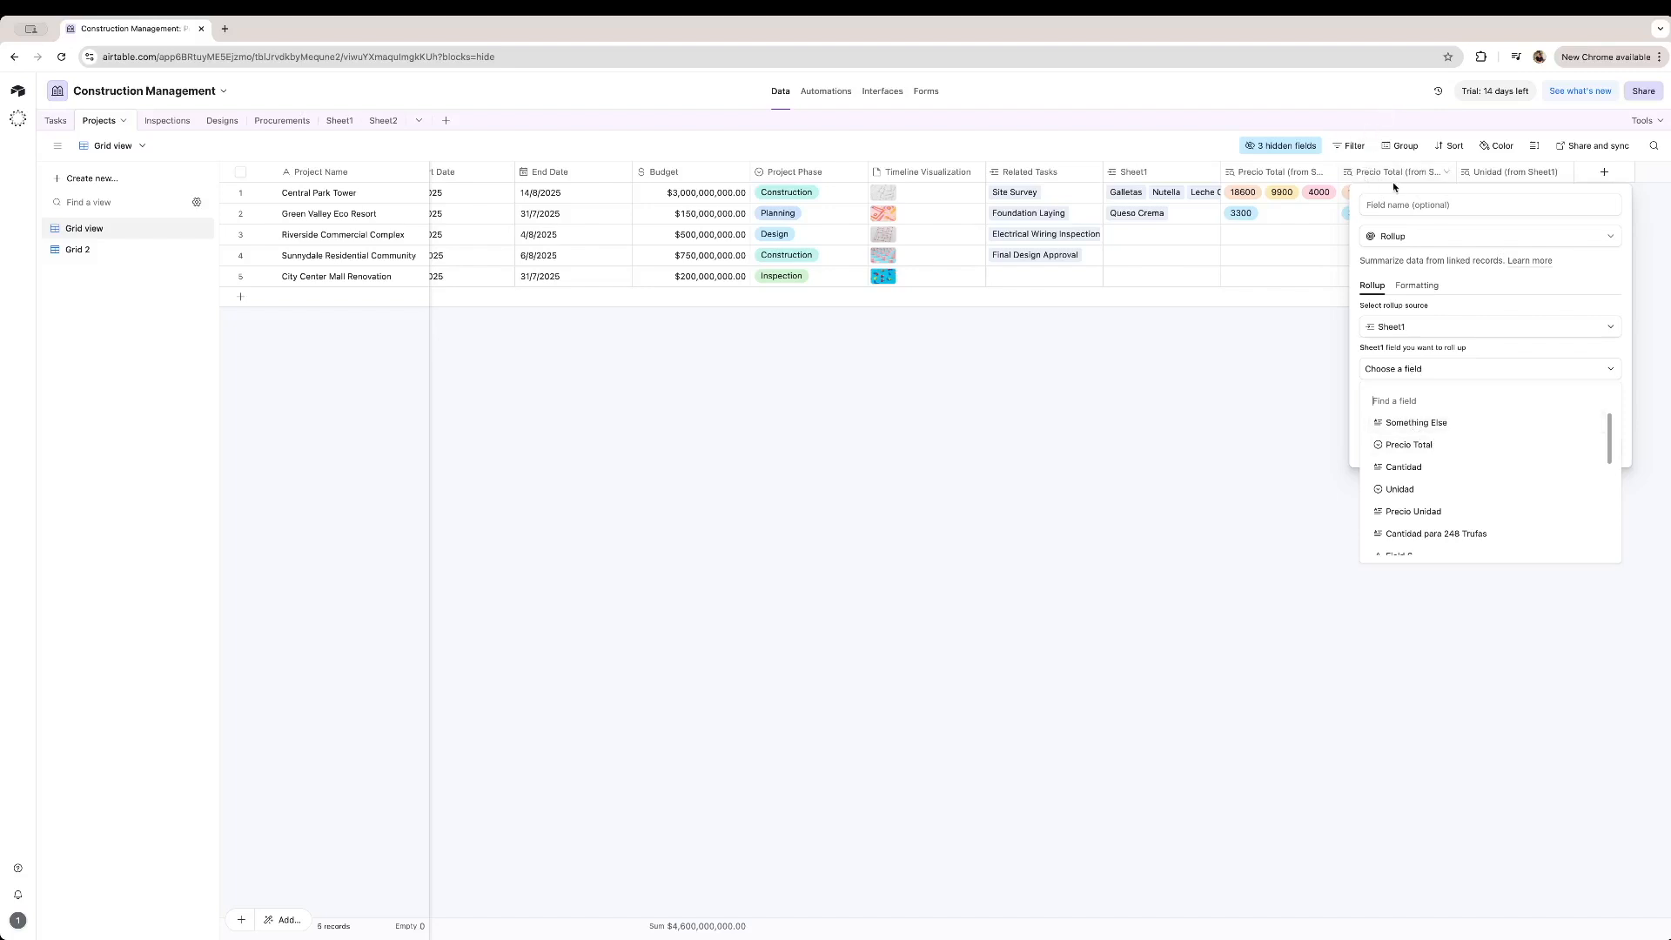
pyautogui.click(1433, 446)
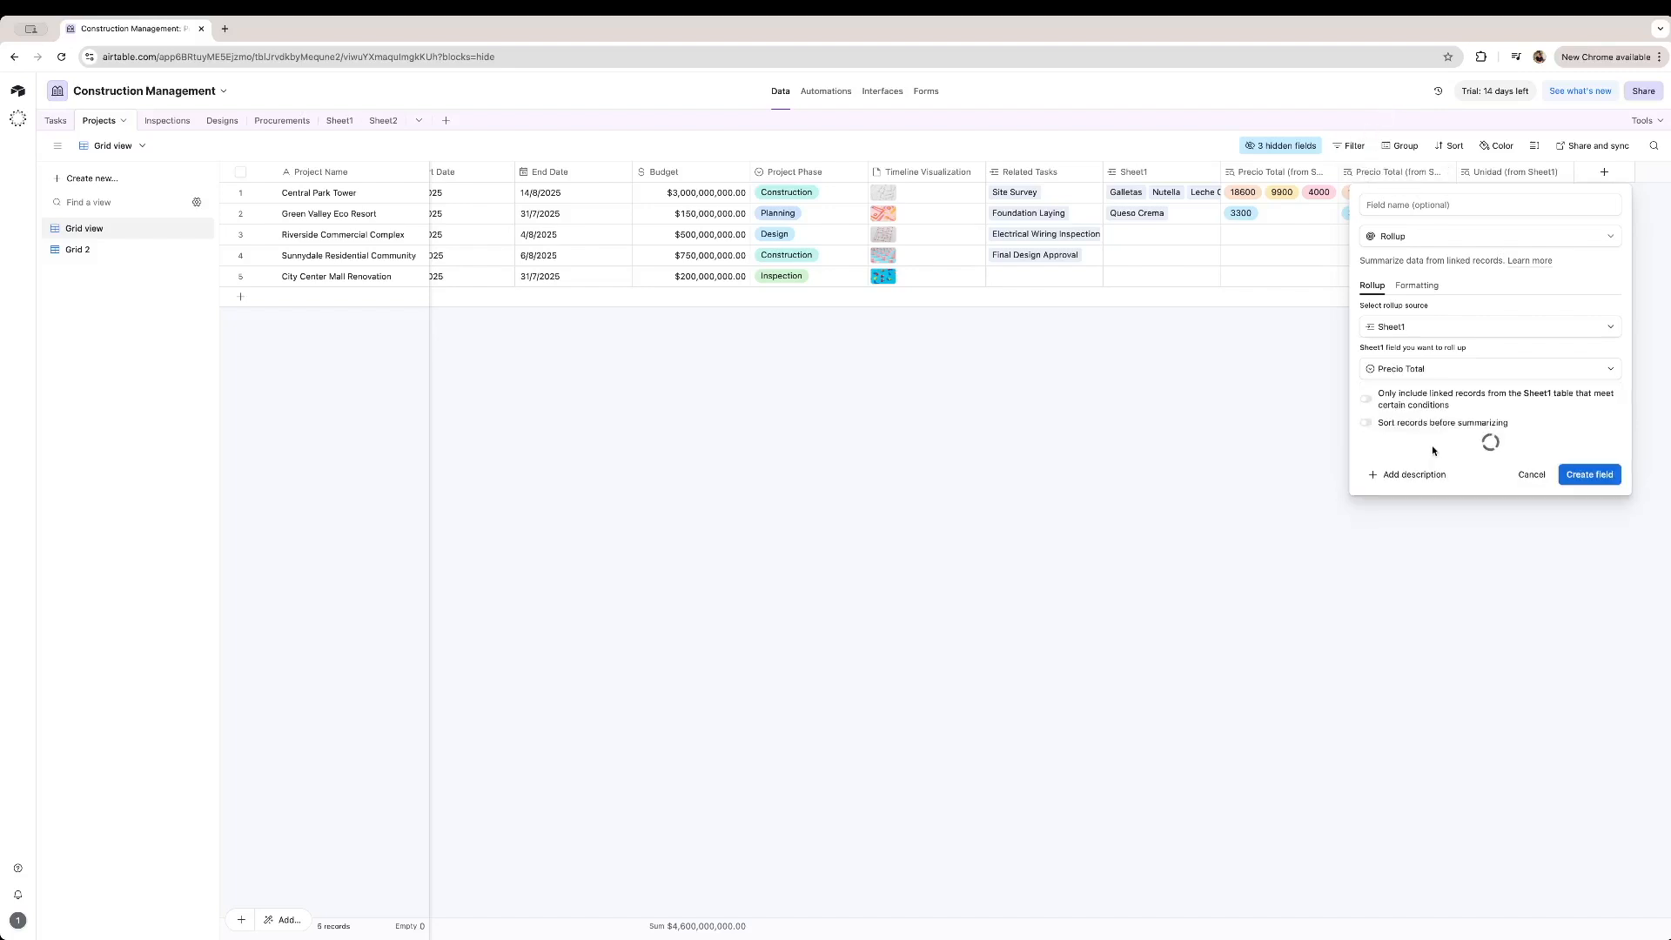
pyautogui.click(1580, 521)
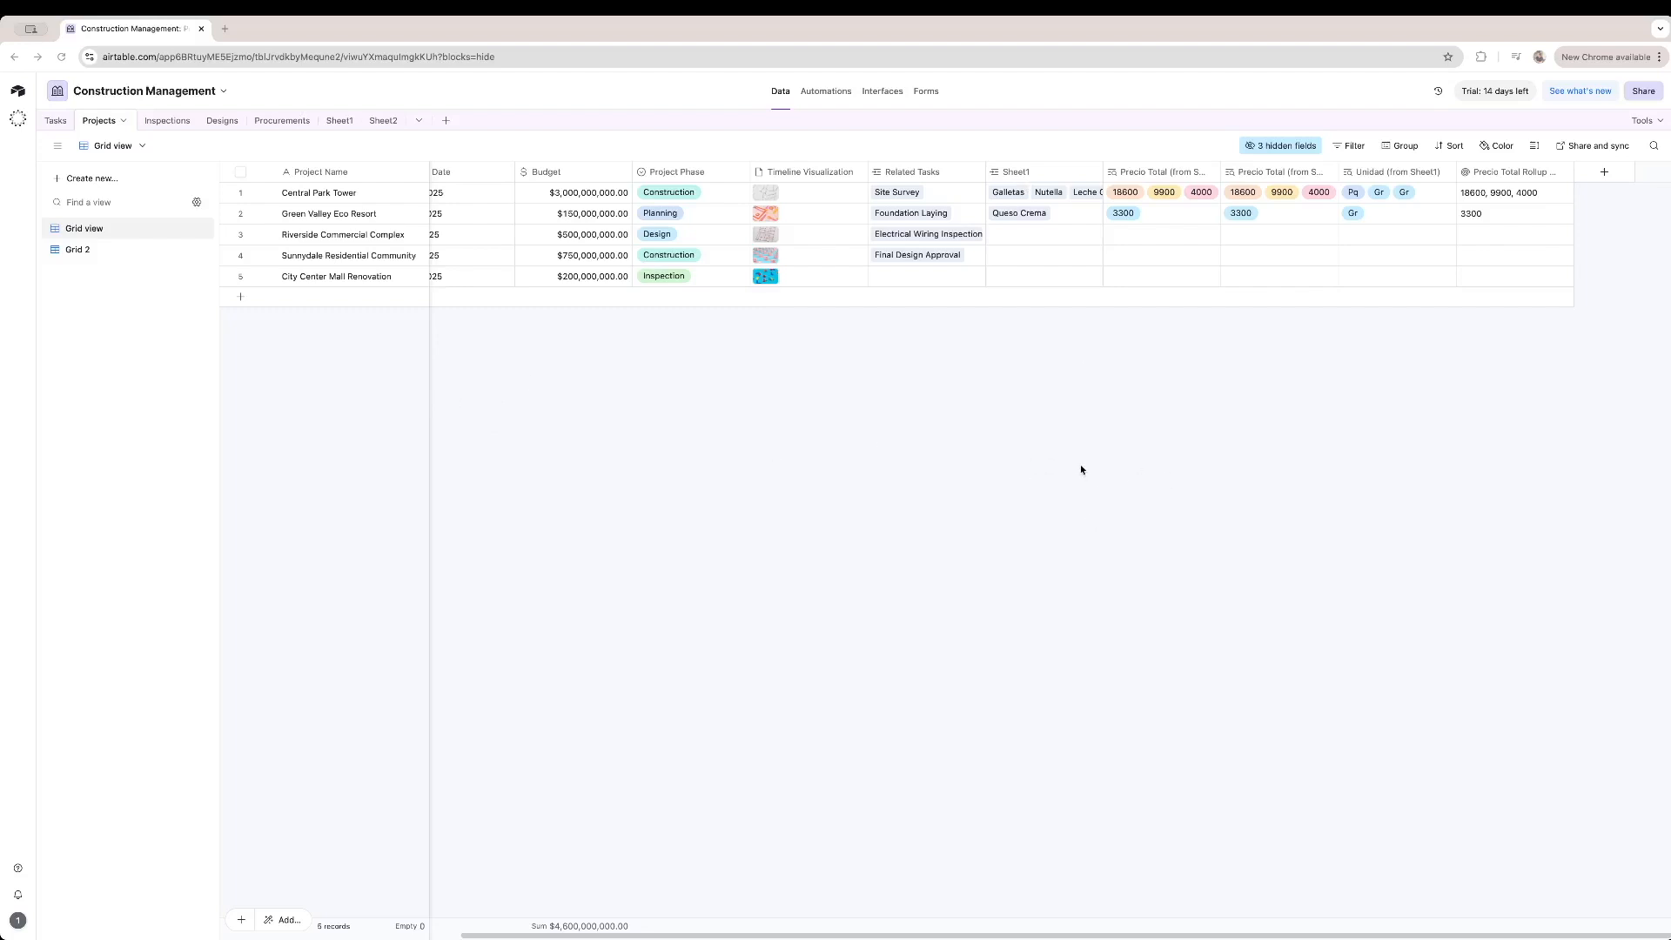
# Set Precio Total of the first Galletas record in Sheet1 to 20000 and return to the Projects table.
pyautogui.click(1125, 193)
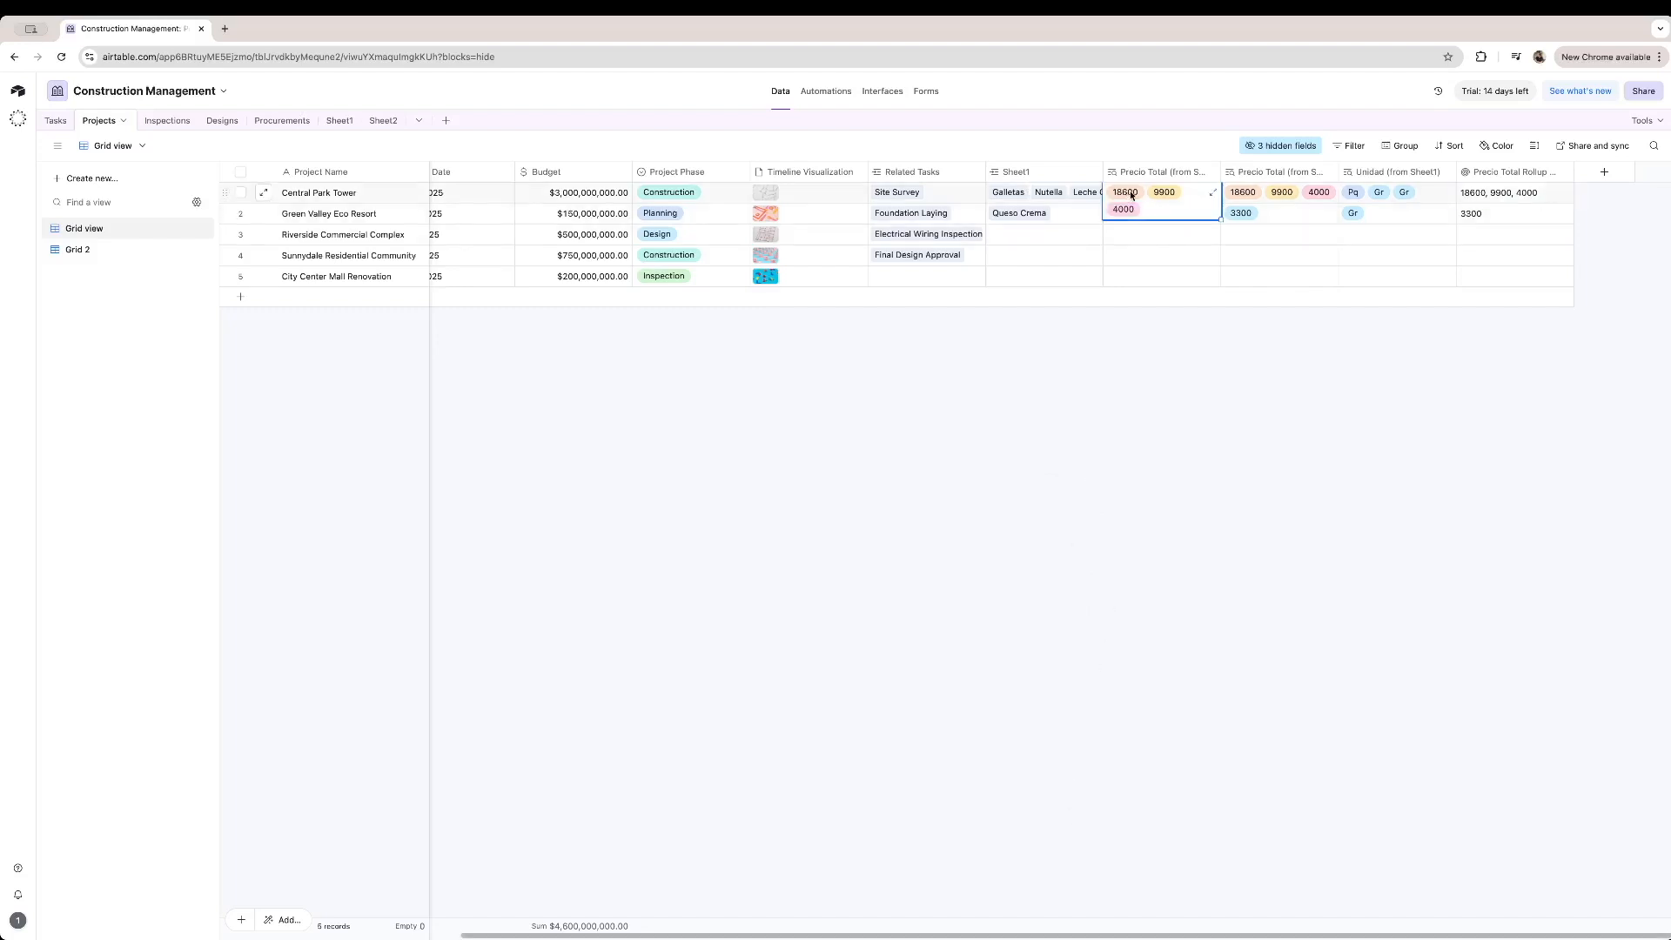
pyautogui.click(340, 120)
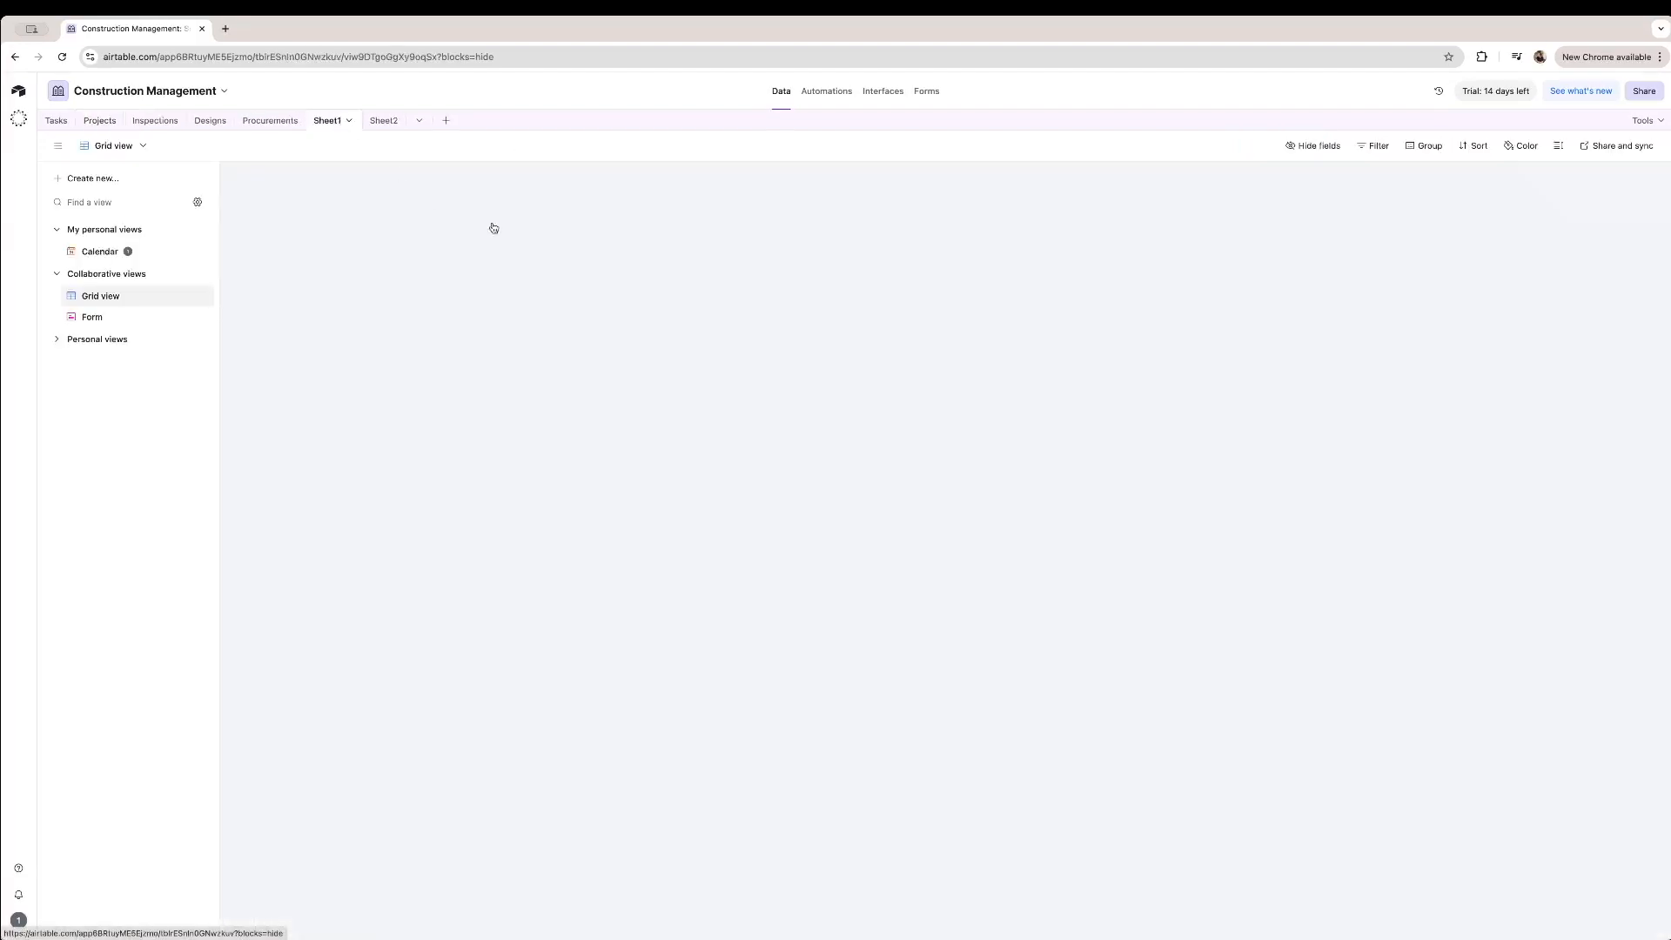
pyautogui.click(470, 193)
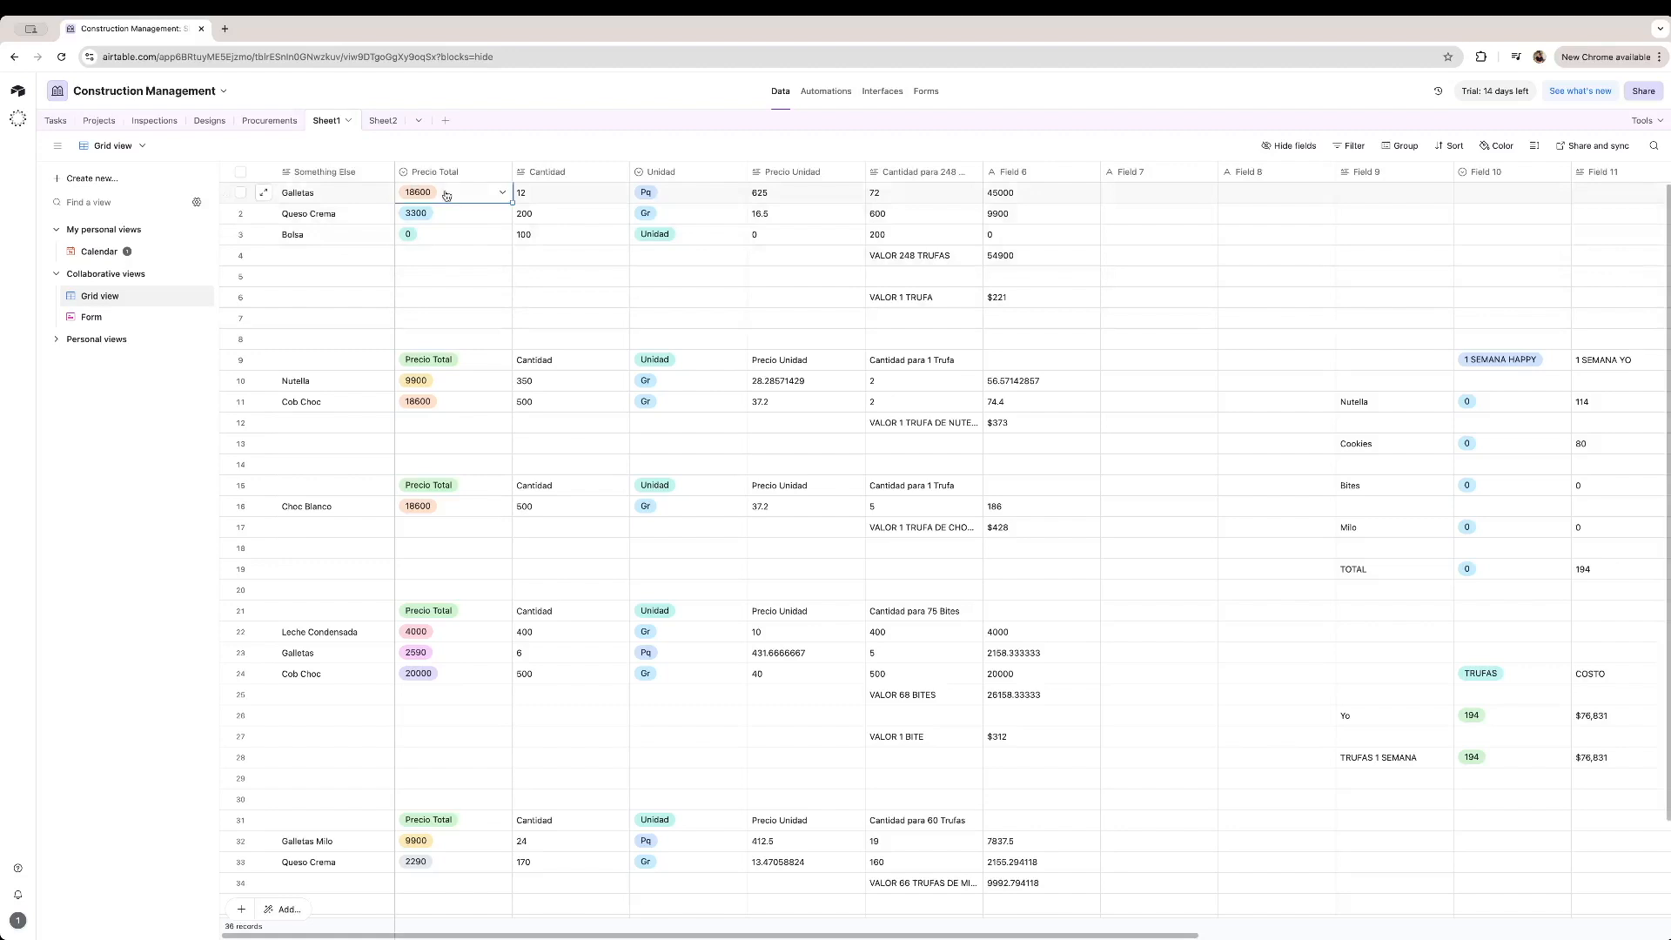
pyautogui.click(500, 193)
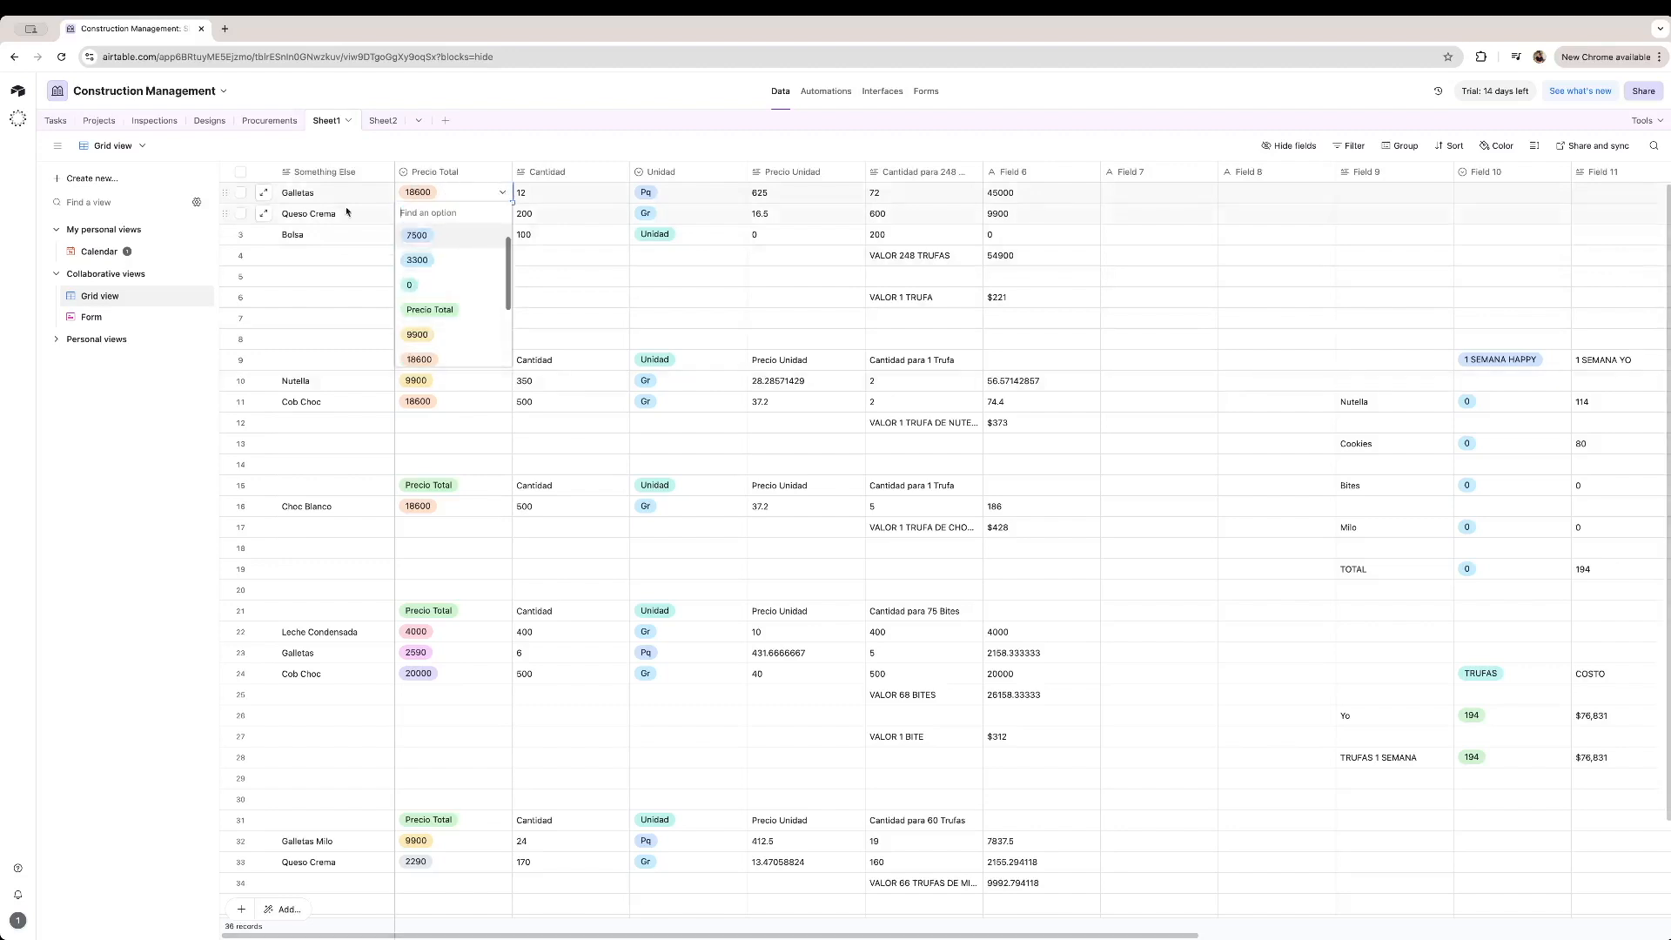
pyautogui.scroll(-3, 430, 276)
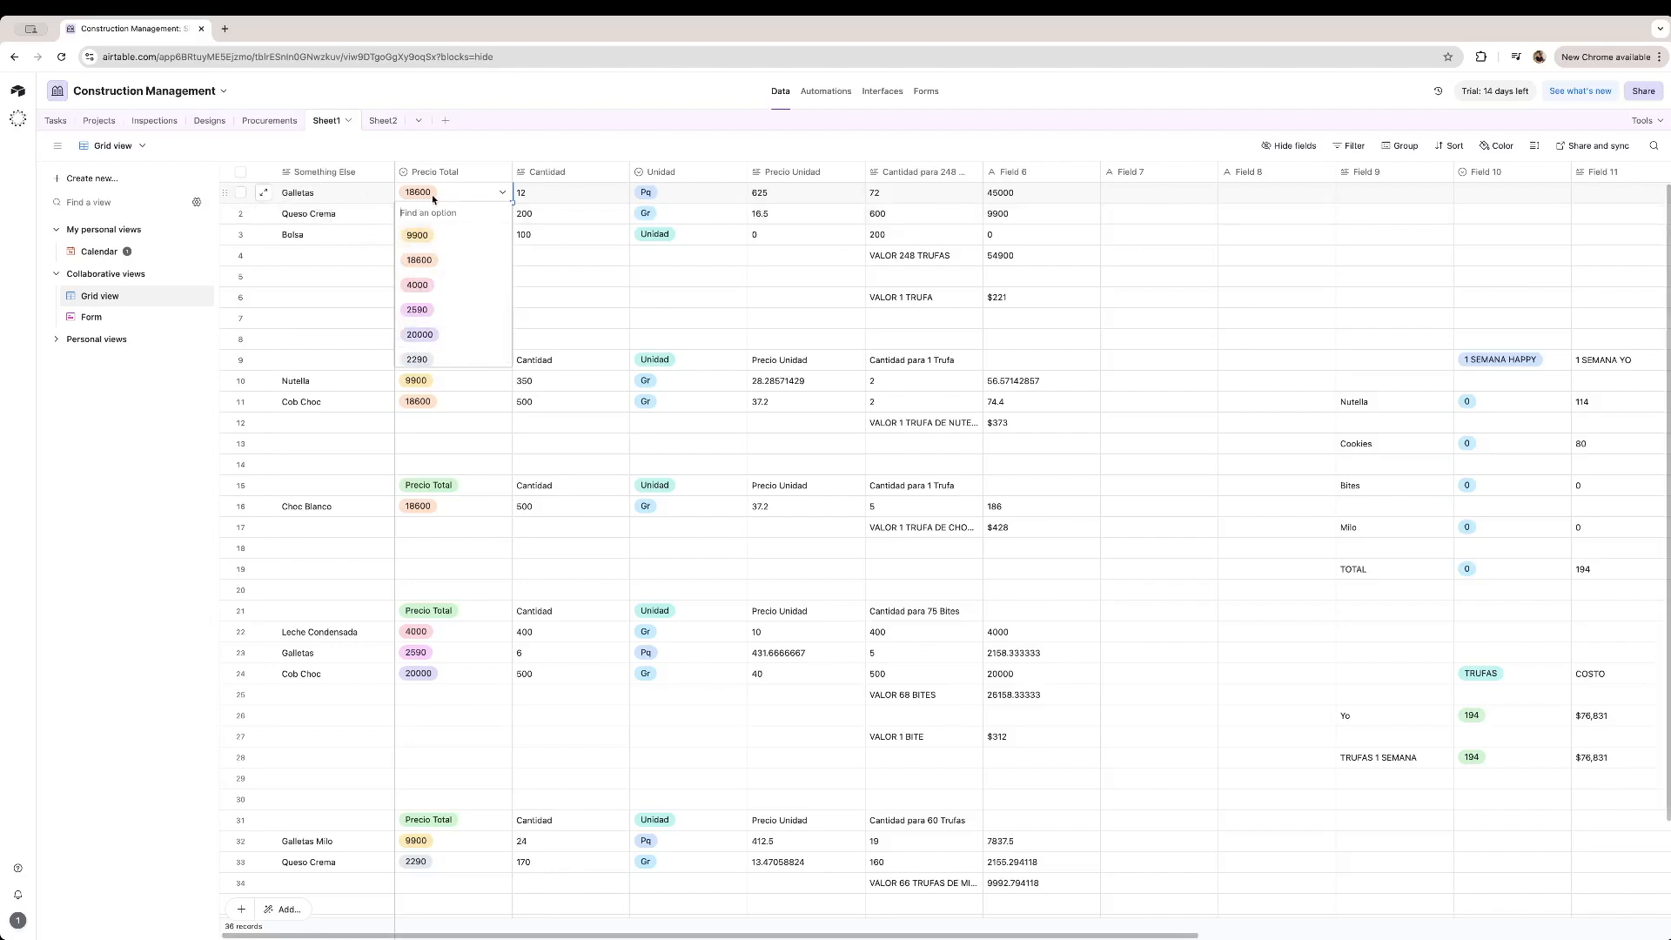
pyautogui.click(456, 335)
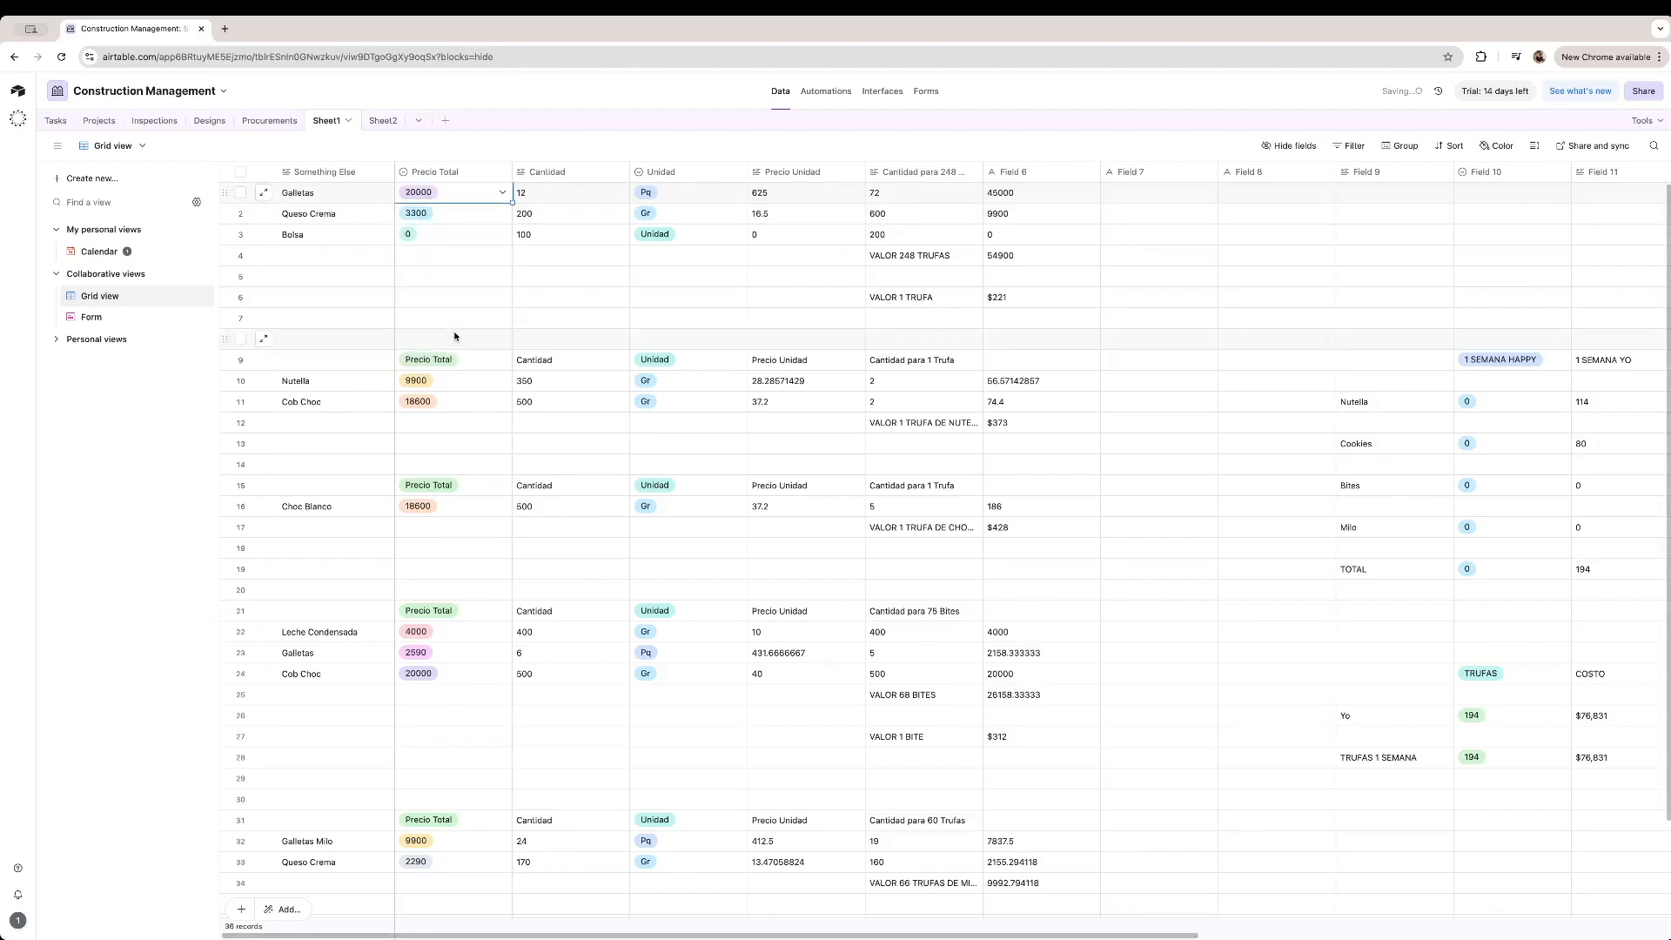
pyautogui.click(99, 120)
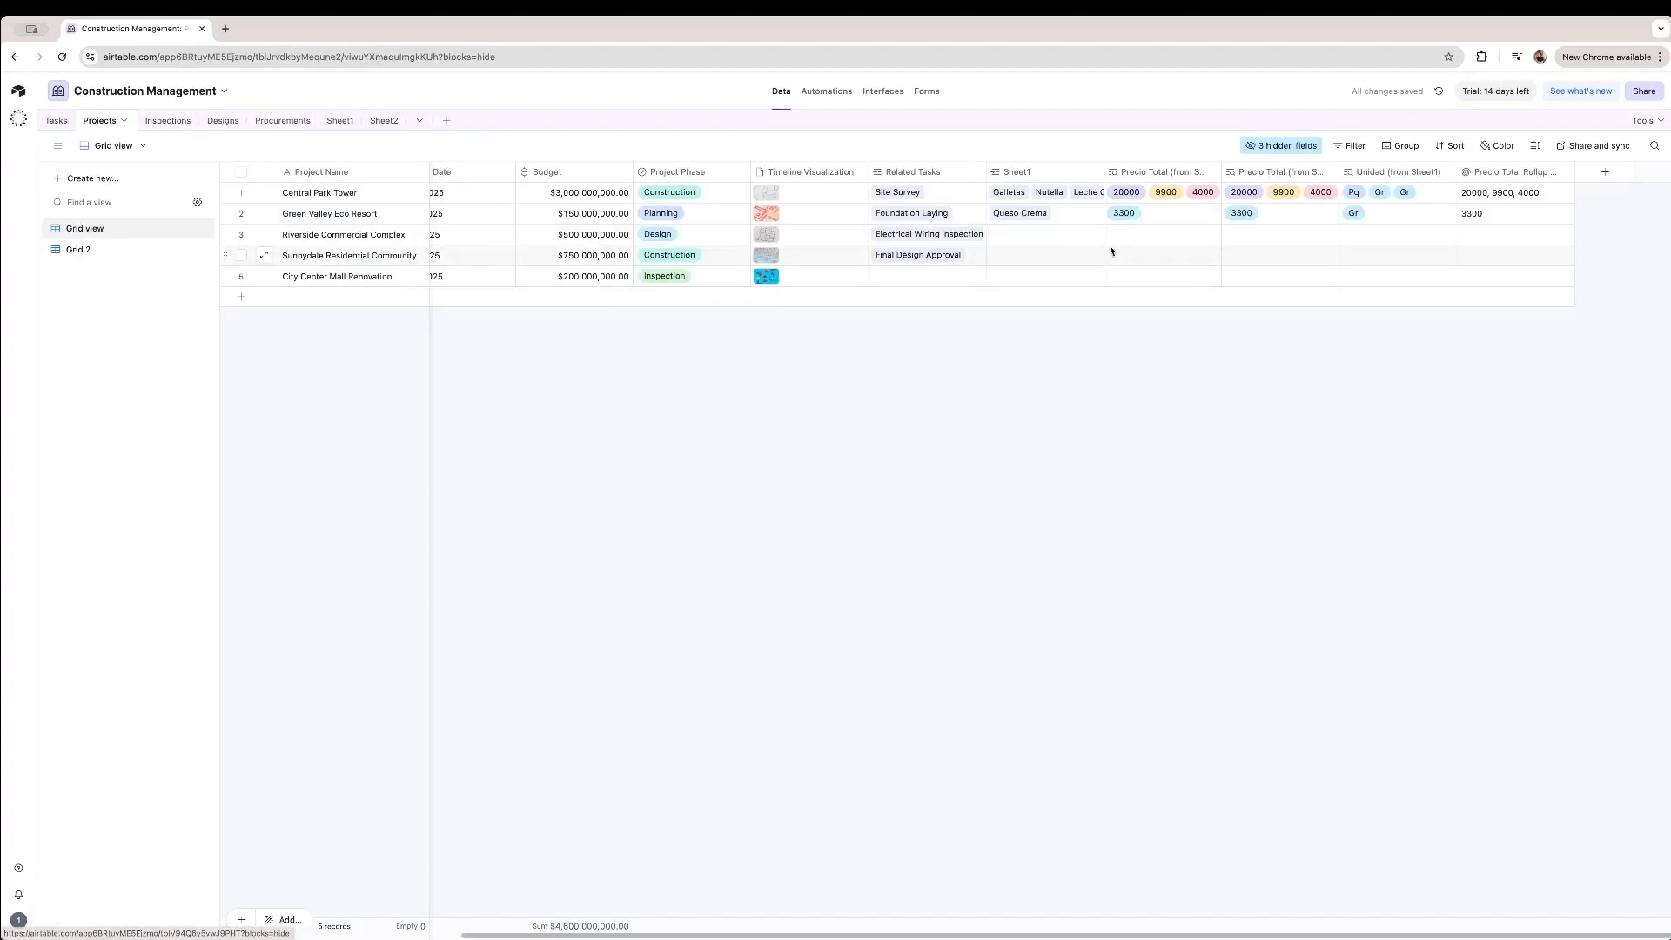